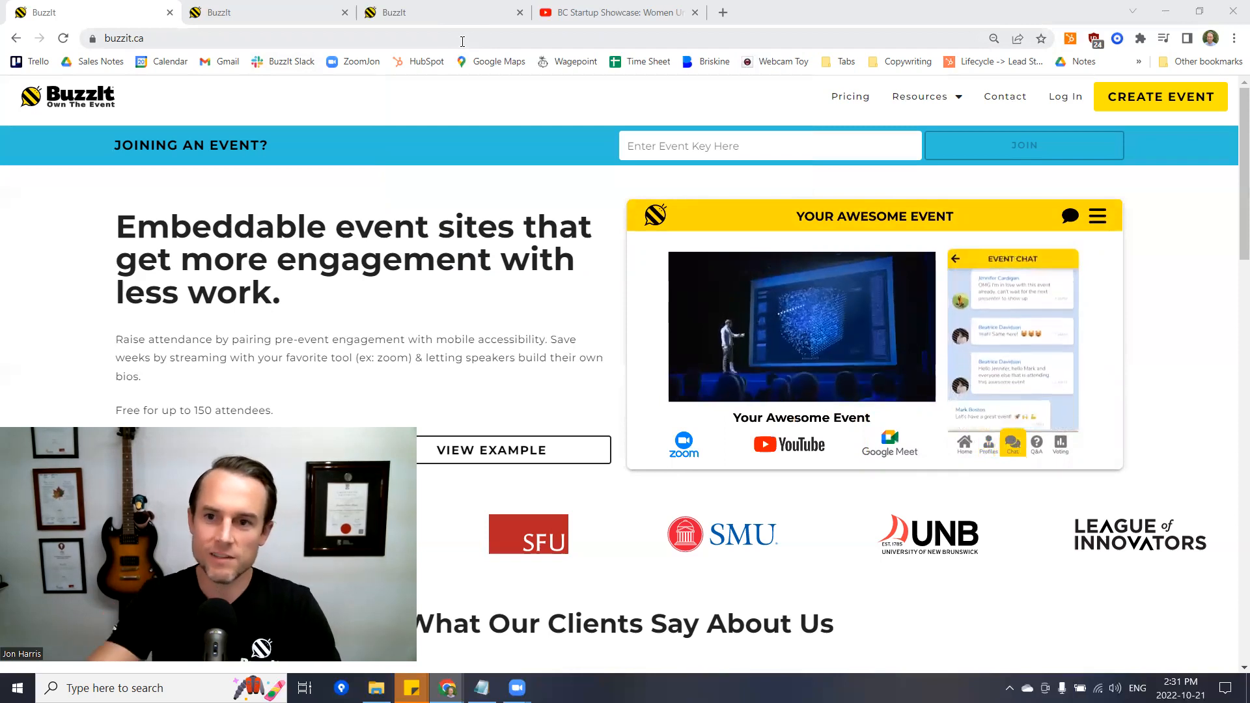
- Sign in with the saved BuzzIt account e-mail and password to reach the Events dashboard
left_click(1065, 96)
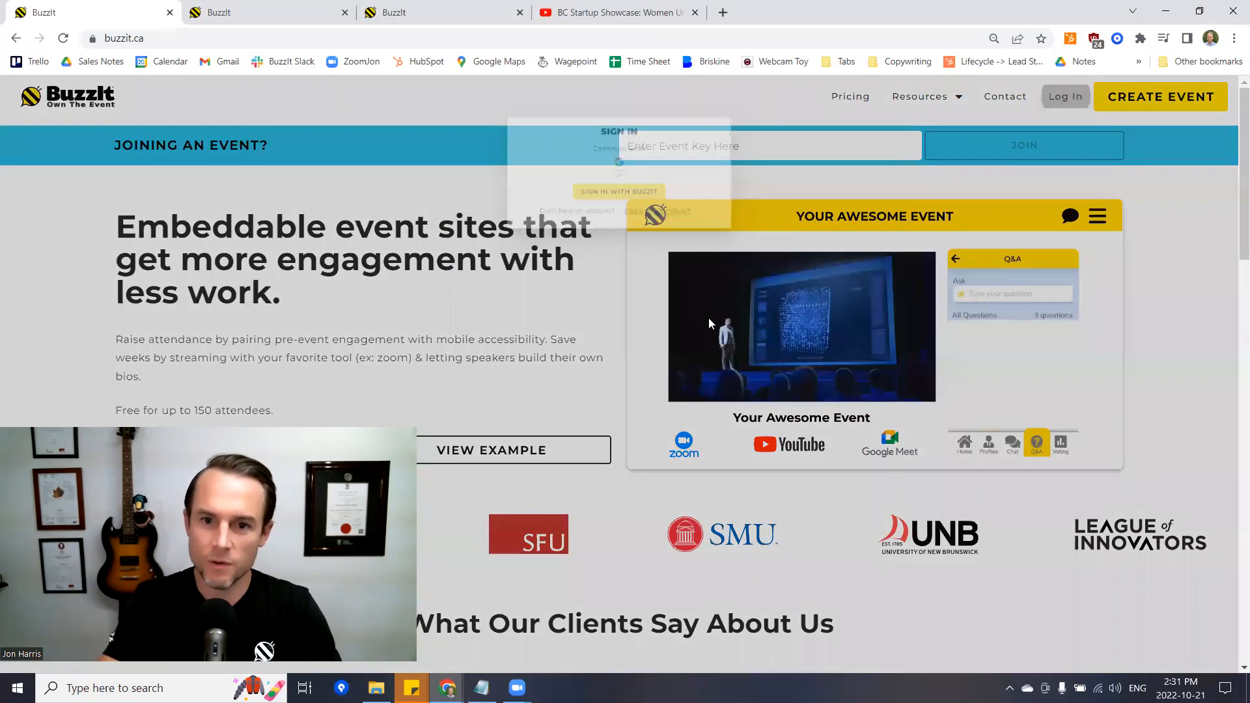
left_click(637, 206)
left_click(615, 172)
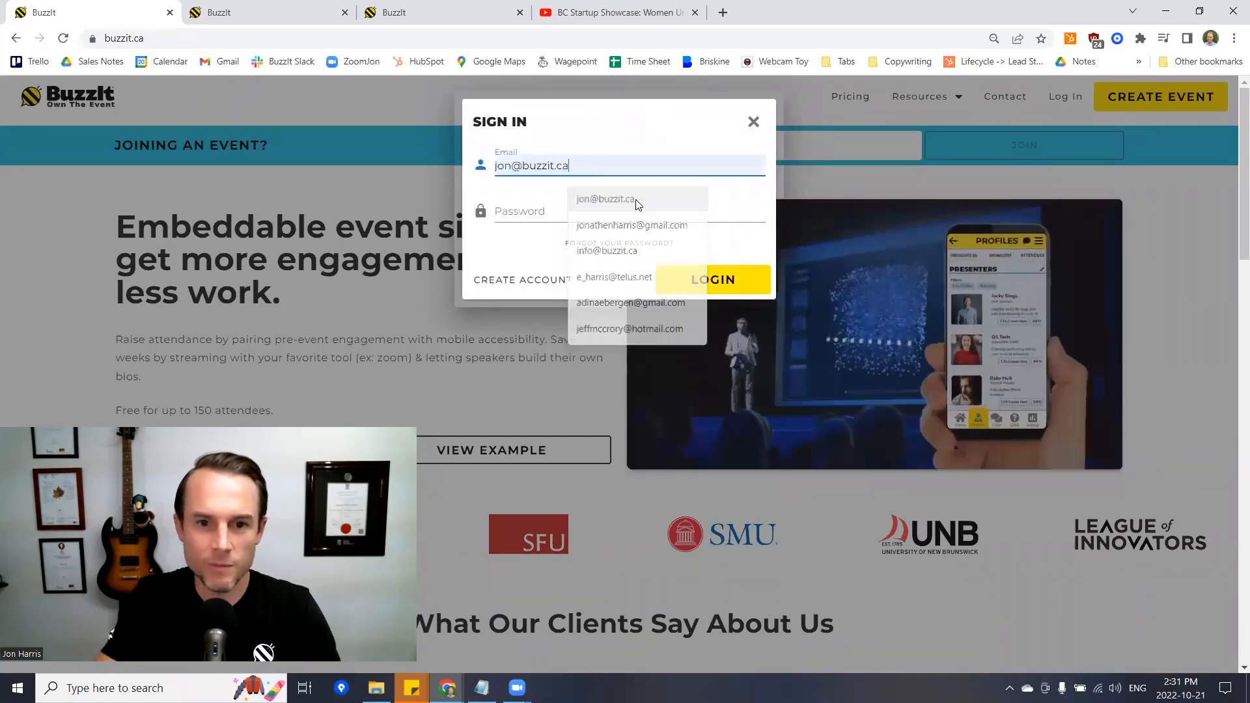
left_click(636, 198)
left_click(635, 209)
type("••••••••")
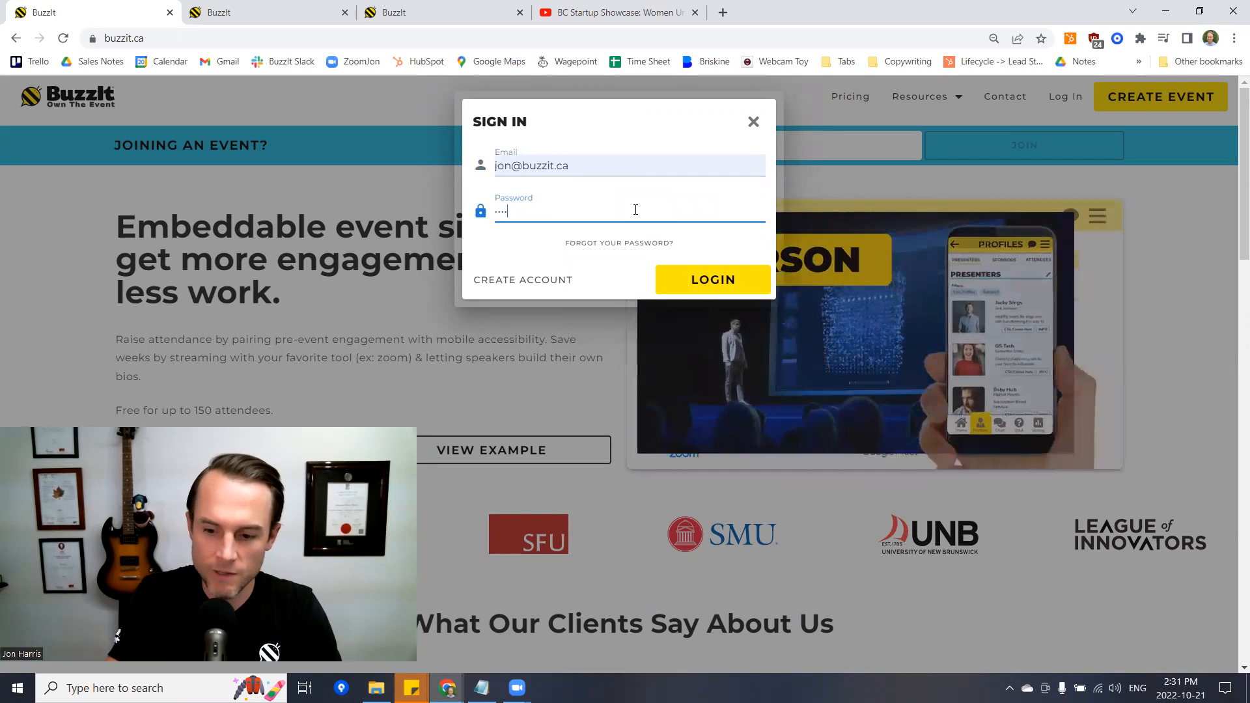
key("Return")
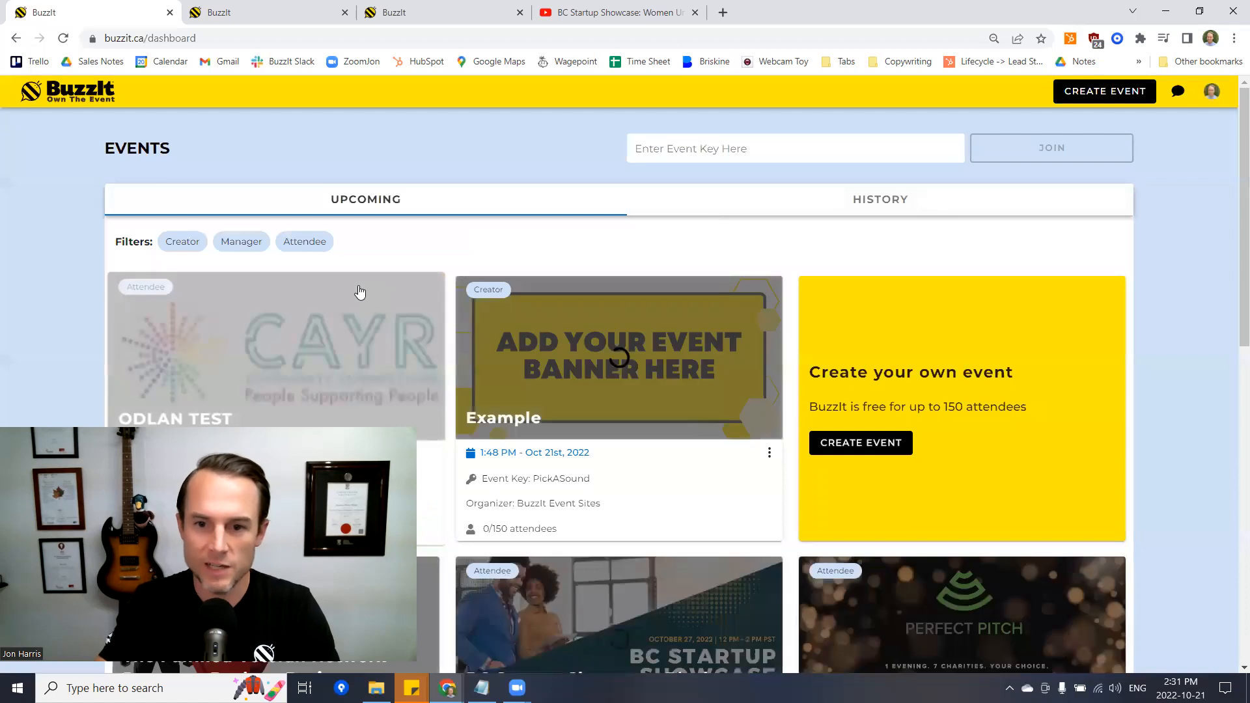
left_click_drag(207, 153, 95, 151)
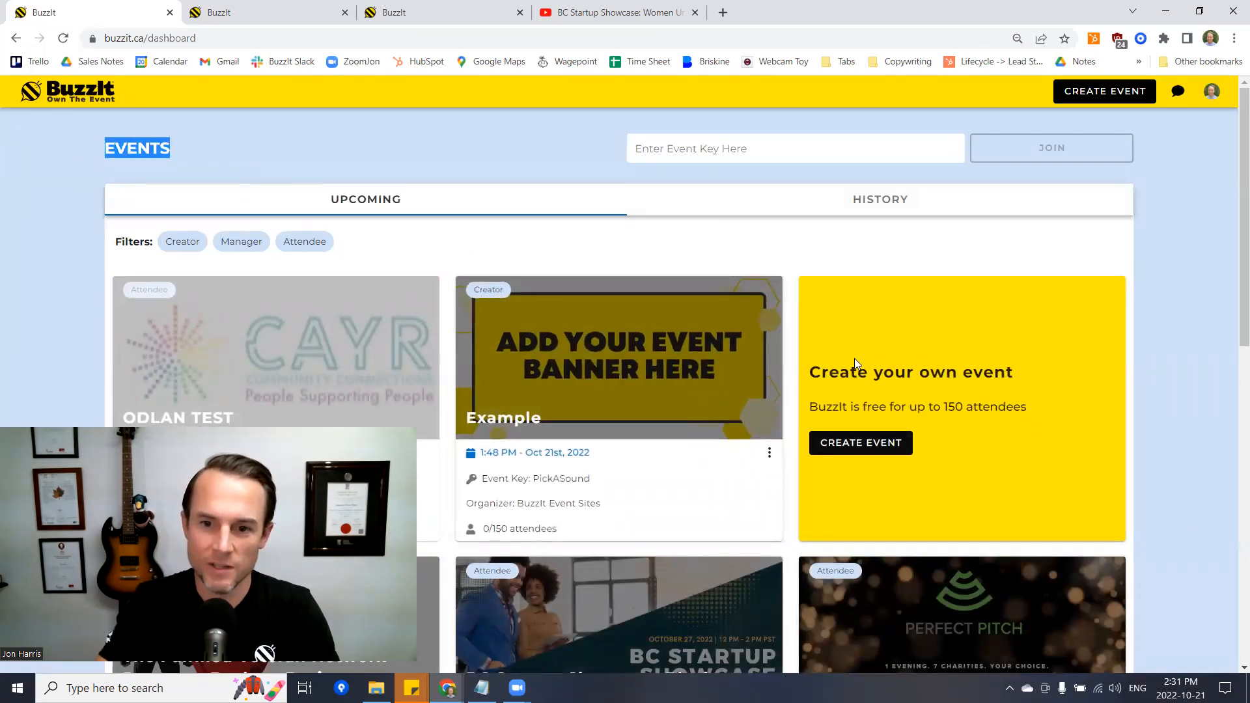
- Create a hybrid event named 'Example' with Livestream off and Audience Favourite Vote on
left_click(868, 444)
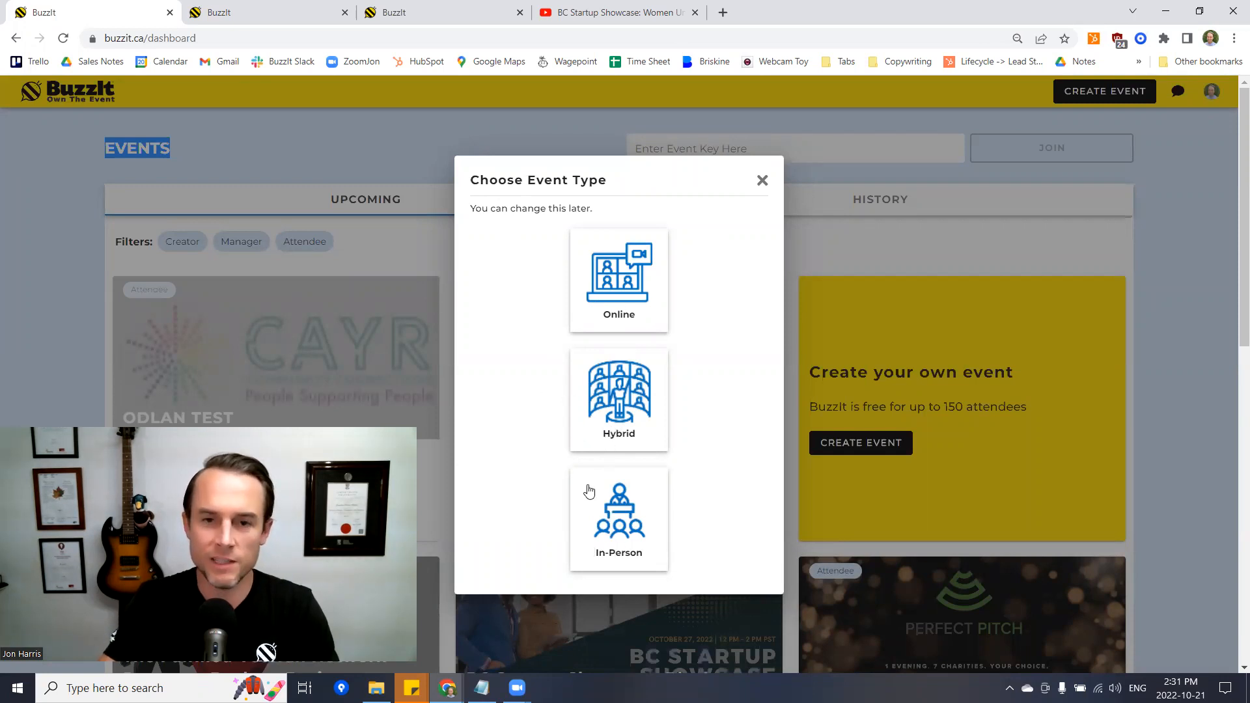
left_click(632, 412)
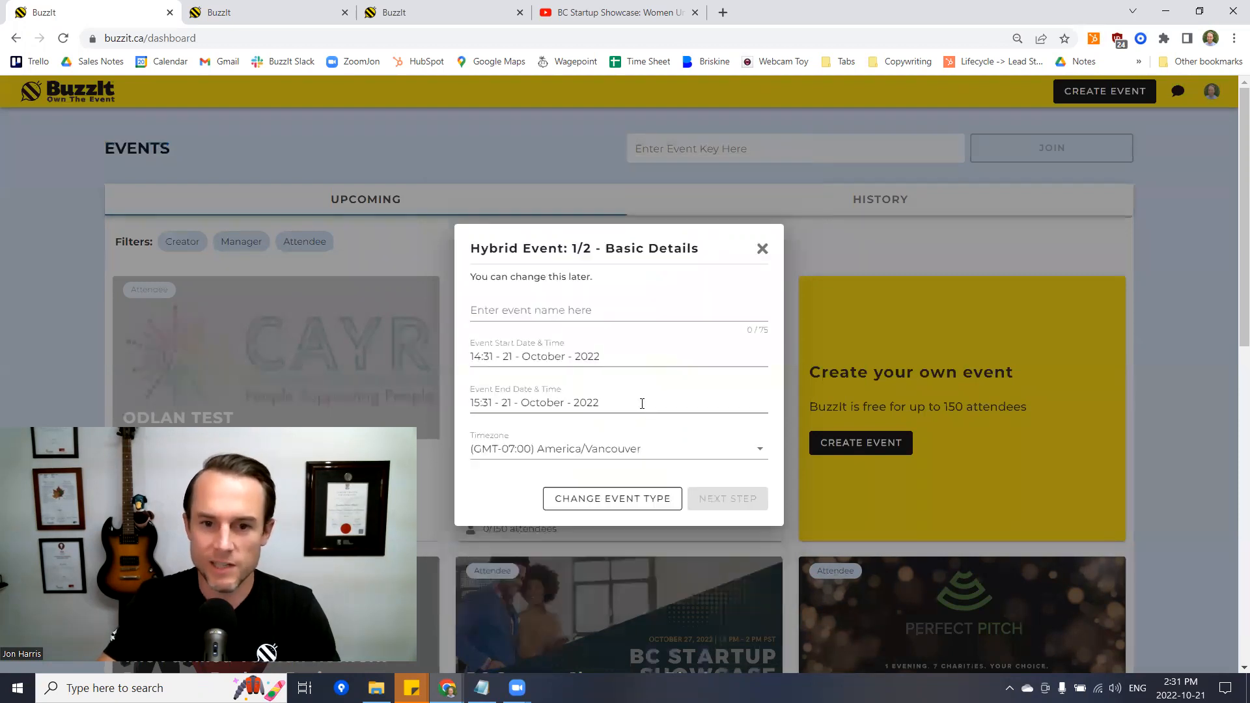
left_click(603, 311)
type("E")
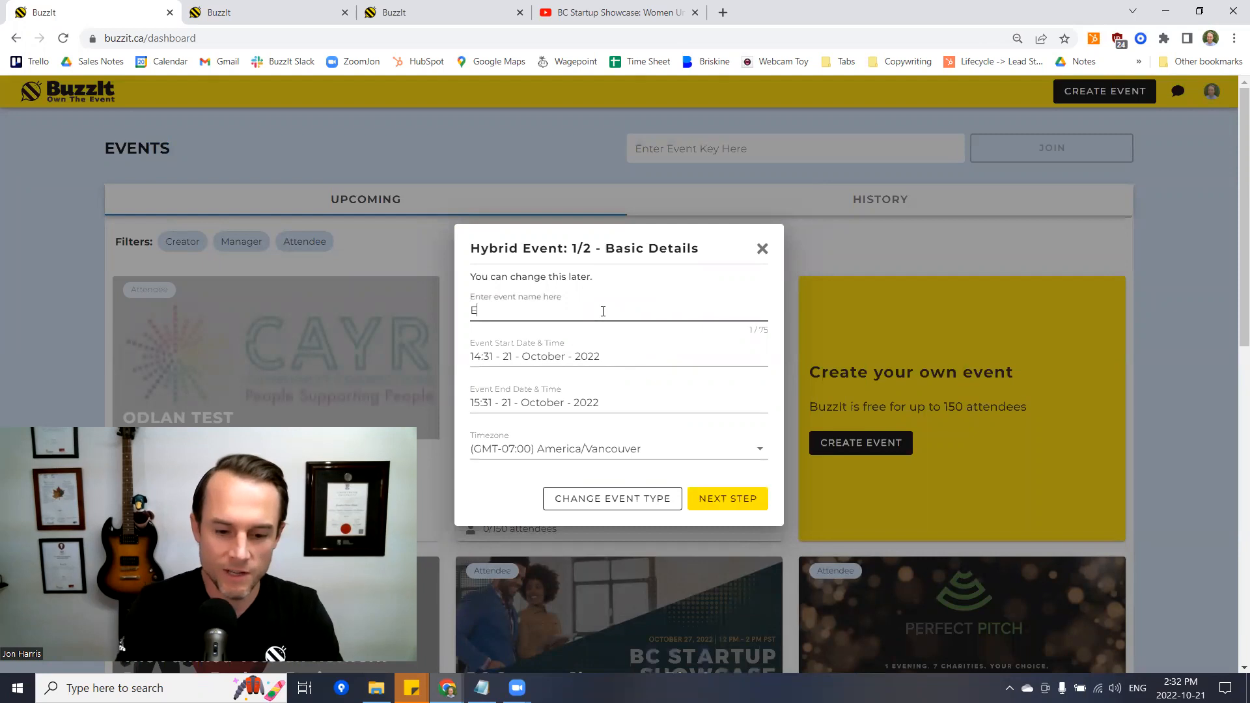
type("xample")
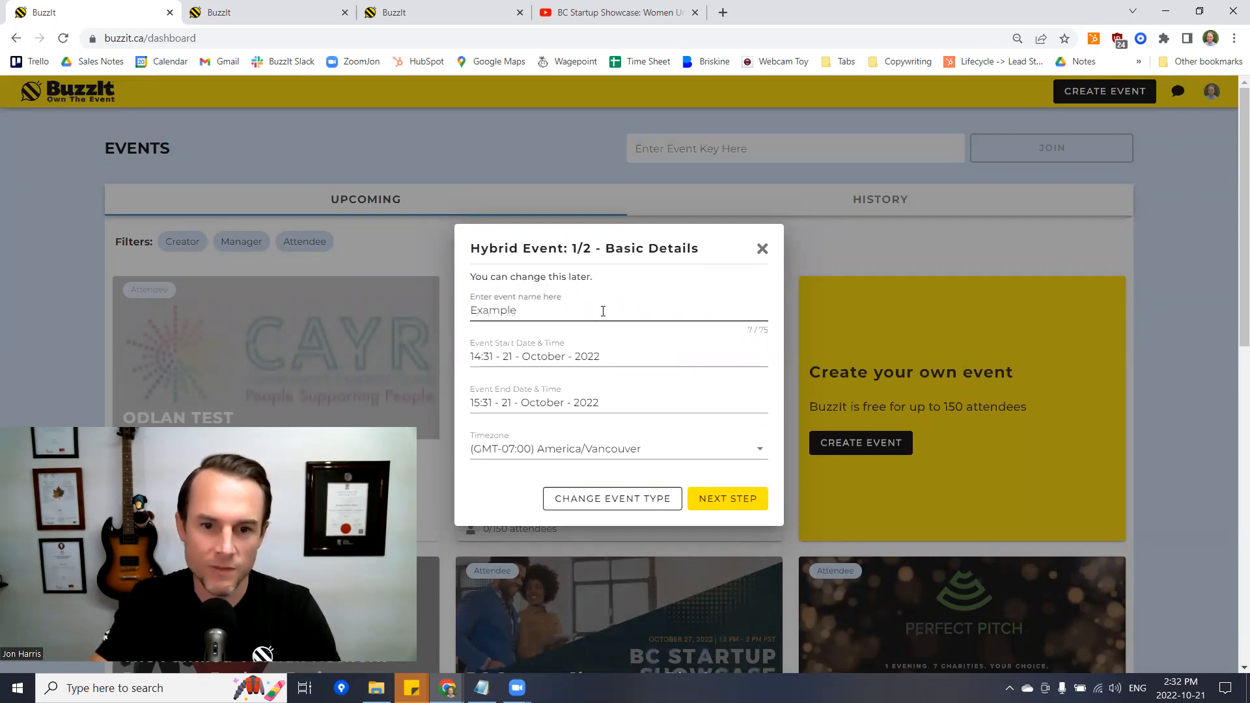
left_click(721, 501)
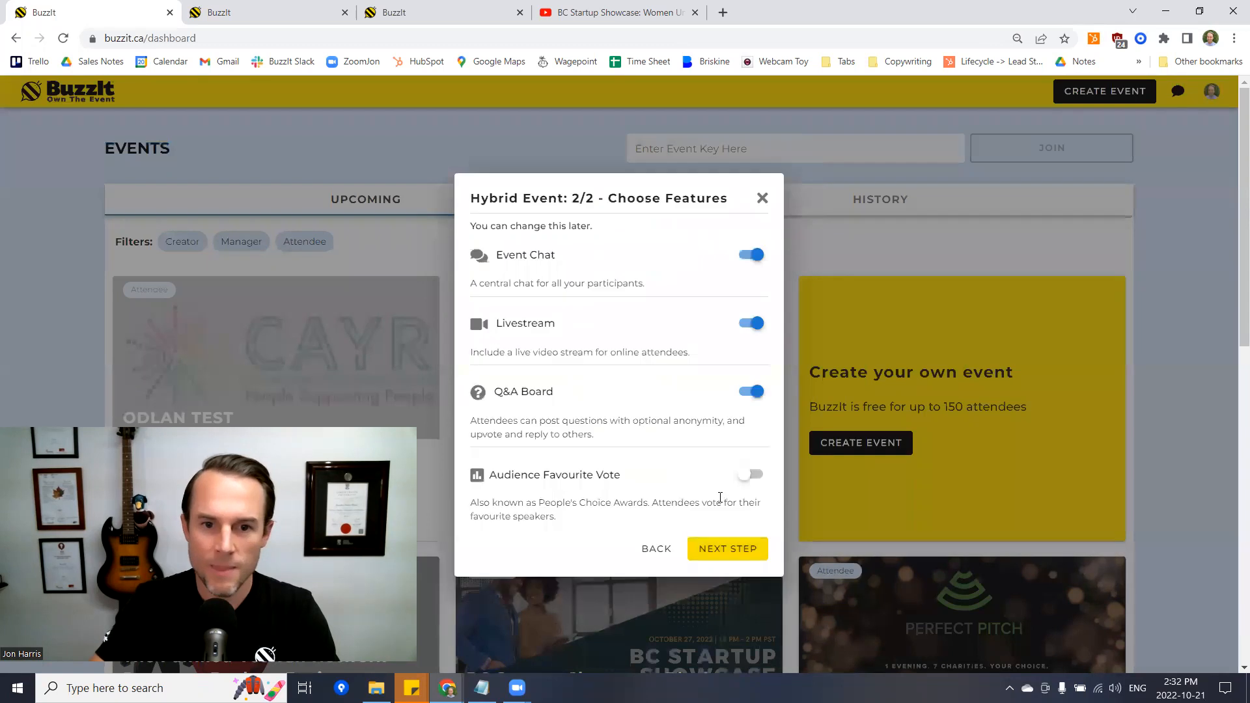
left_click(747, 330)
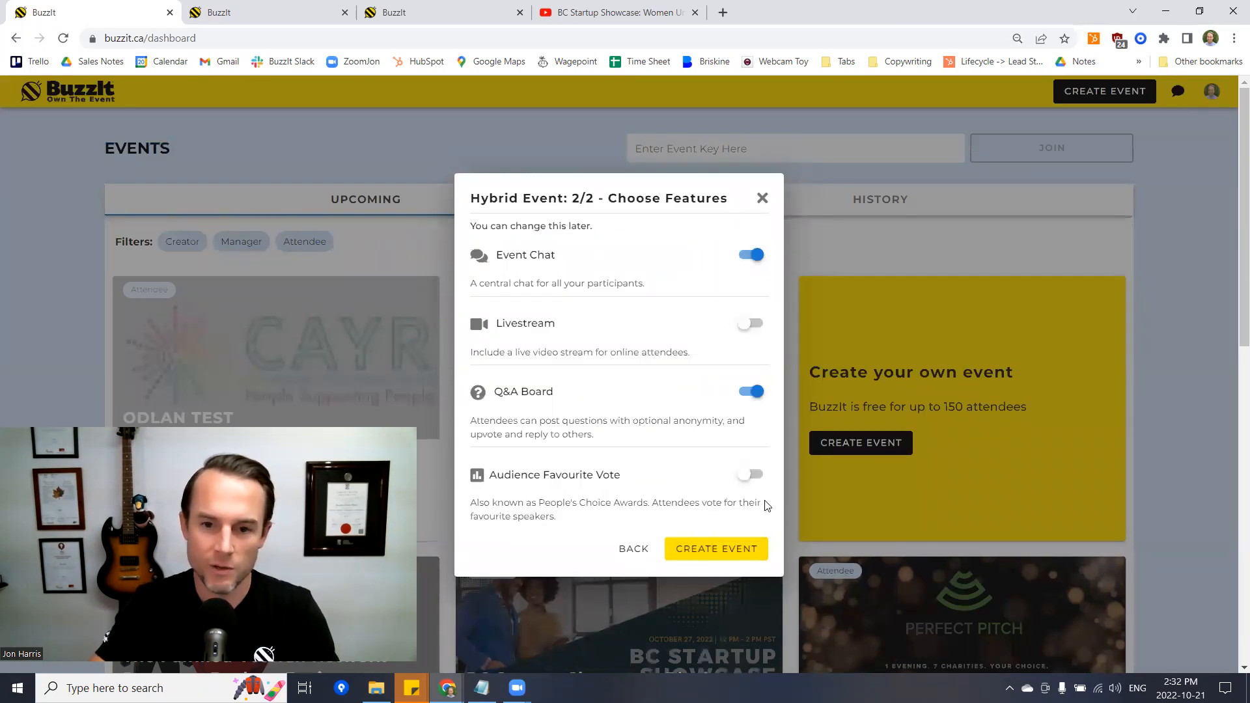
left_click(749, 474)
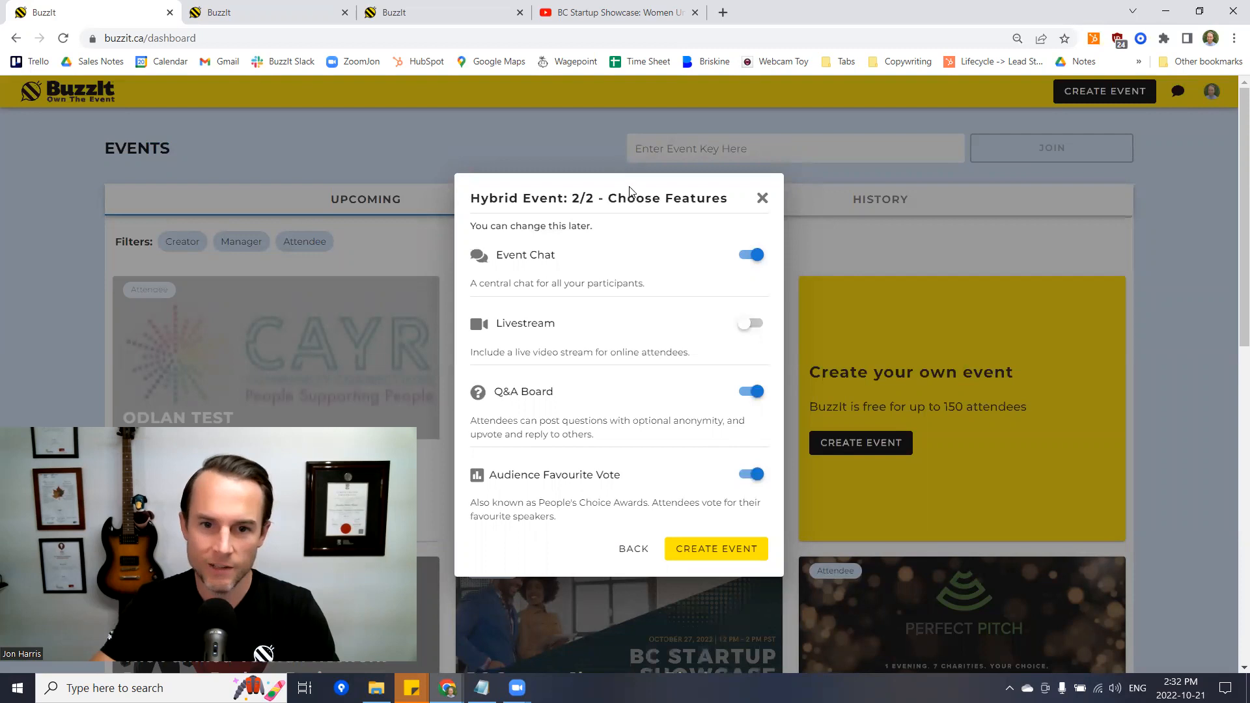
left_click(744, 557)
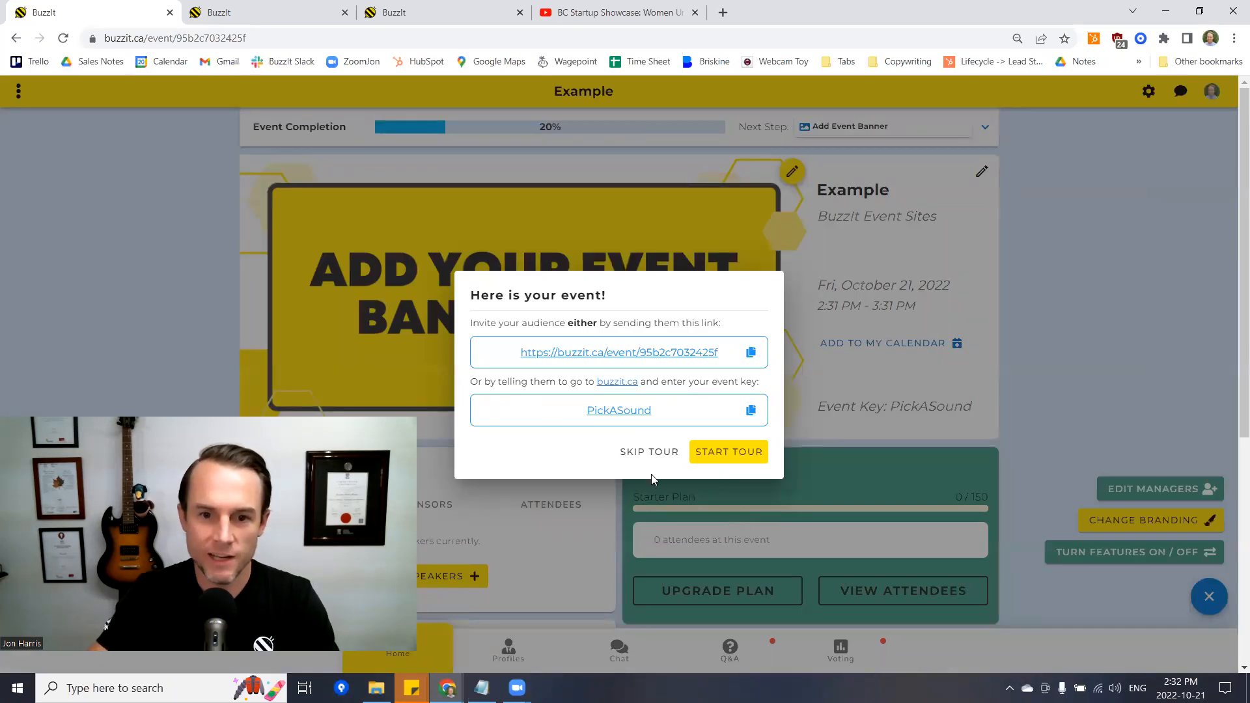
- Skip the new event's welcome tour and switch to the BuzzIt Demo Event tab
left_click(644, 452)
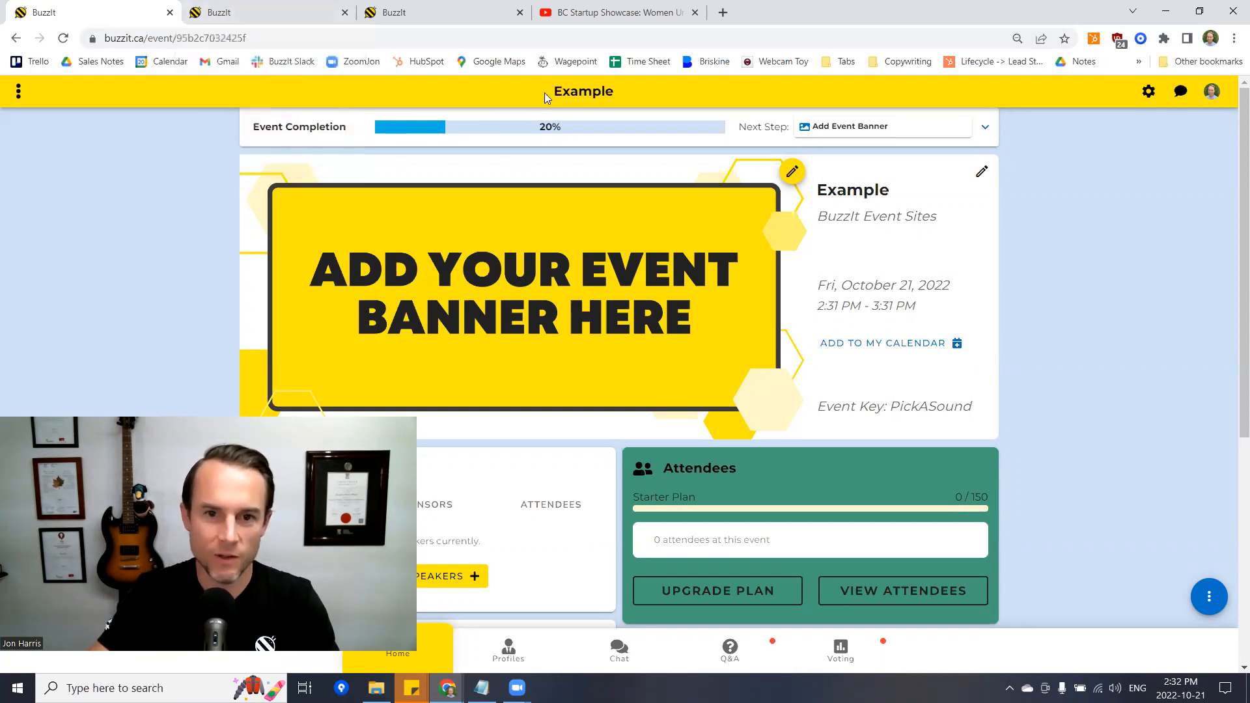
left_click(296, 12)
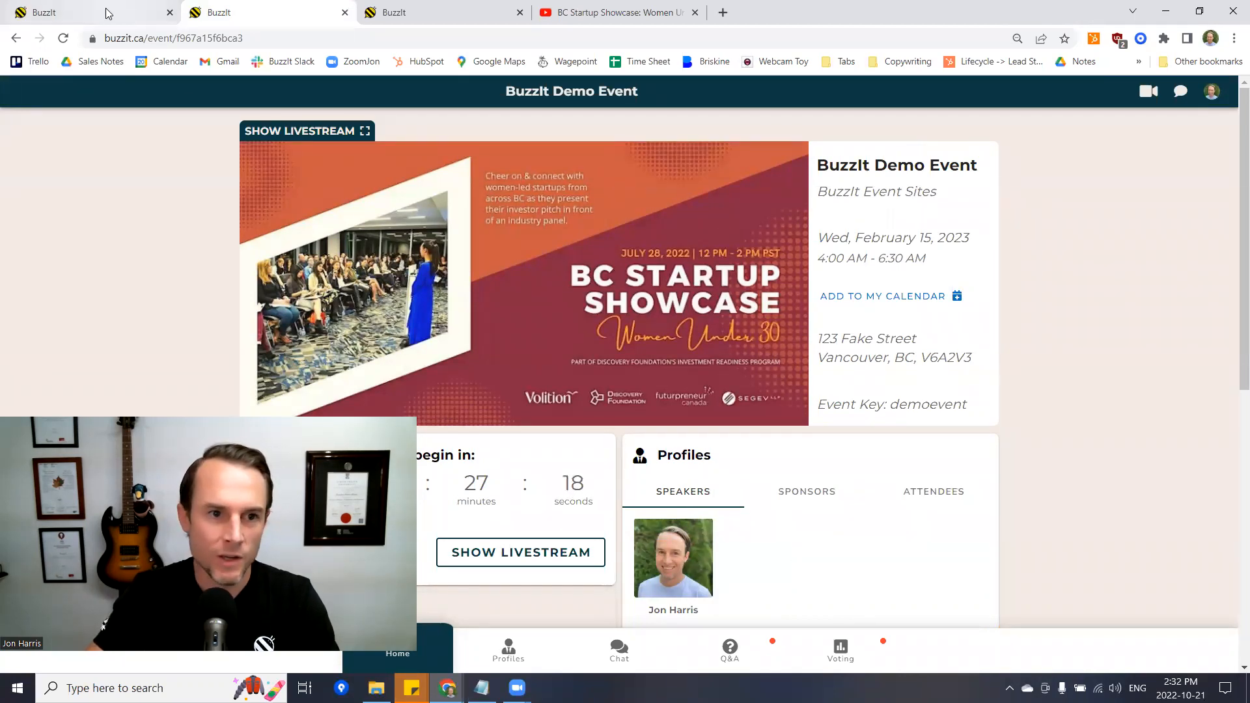
- Reload the Demo Event page, preview it in the iPhone 12 Pro tab, then return to desktop view
left_click(63, 37)
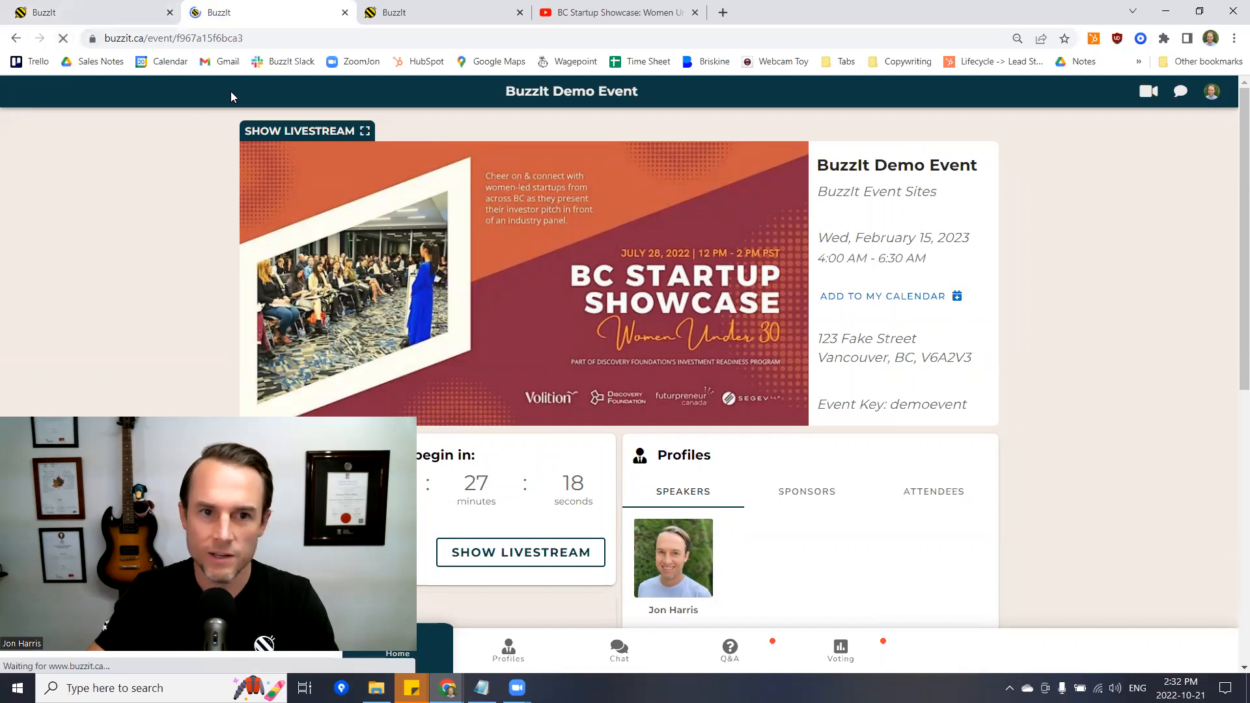
left_click(414, 14)
left_click(63, 38)
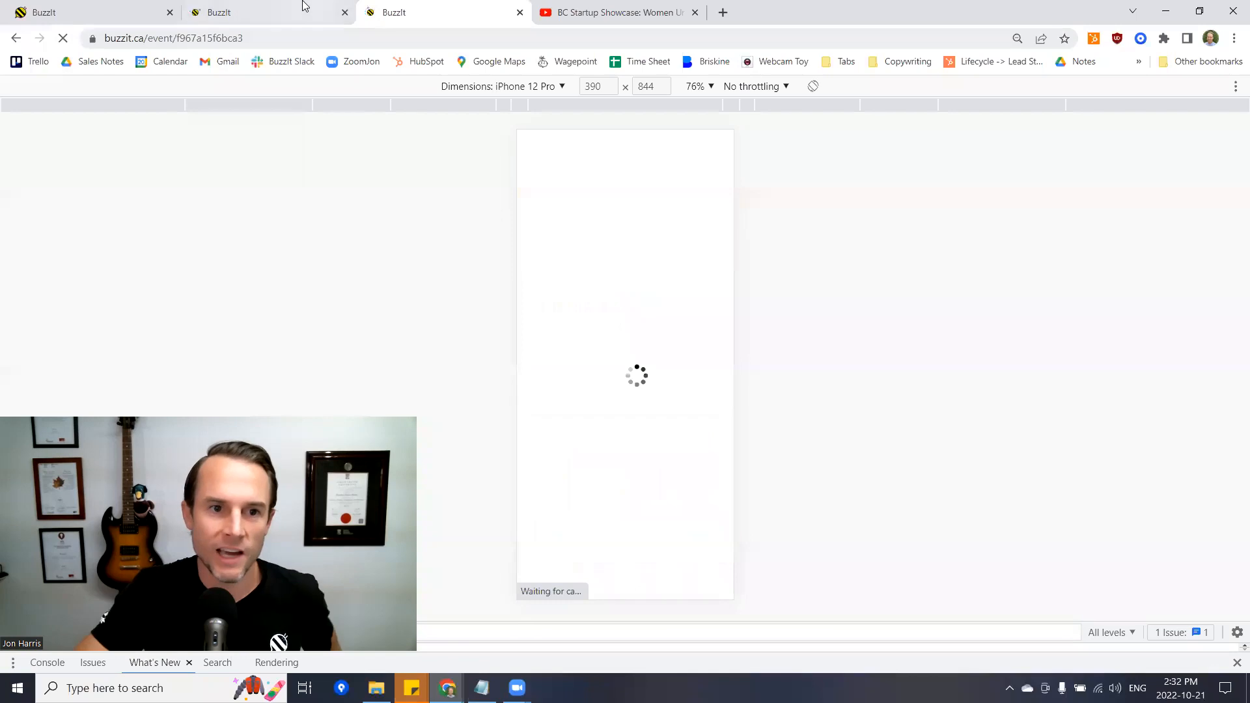
left_click(278, 39)
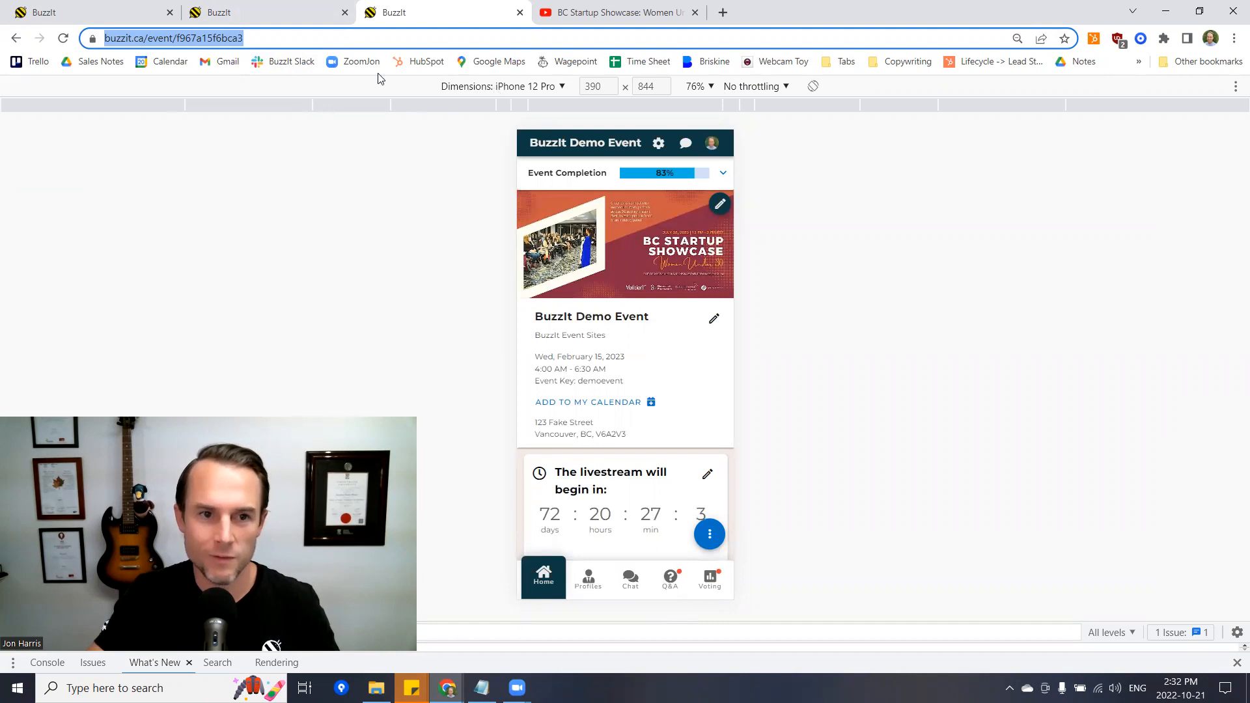
left_click(274, 13)
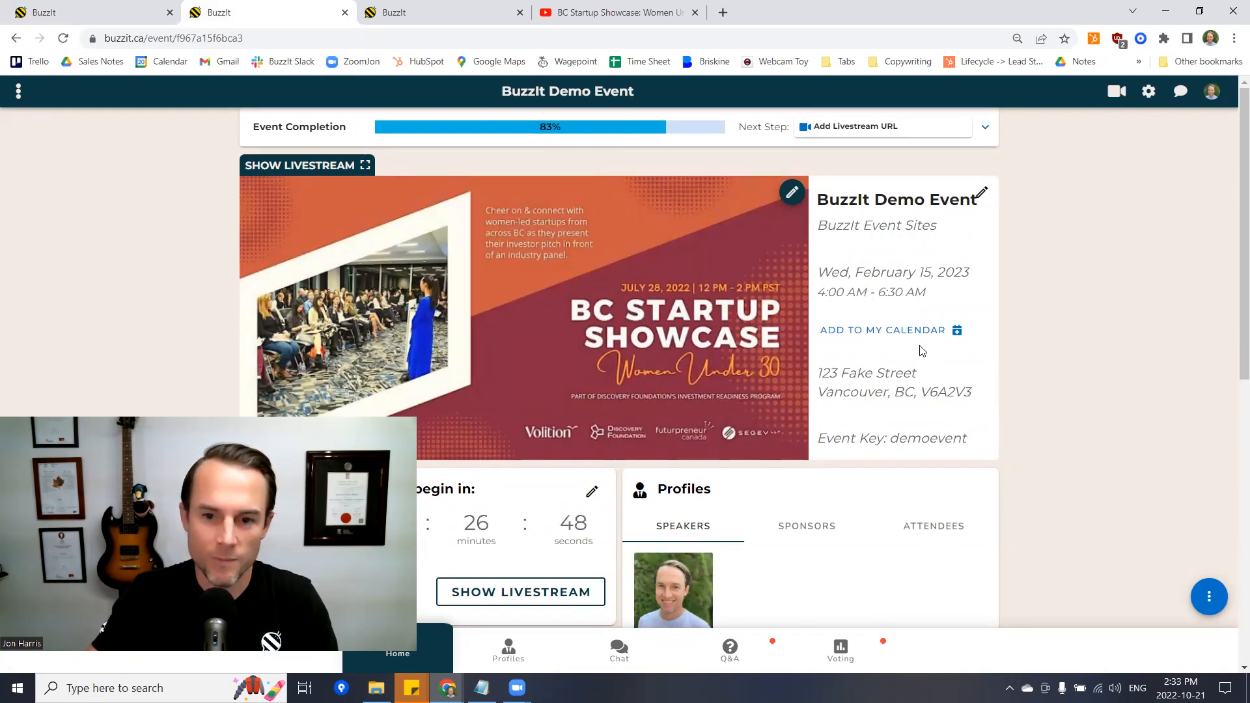
- Add a new event manager by entering their e-mail address in Edit Managers and confirm with DONE
left_click(1205, 594)
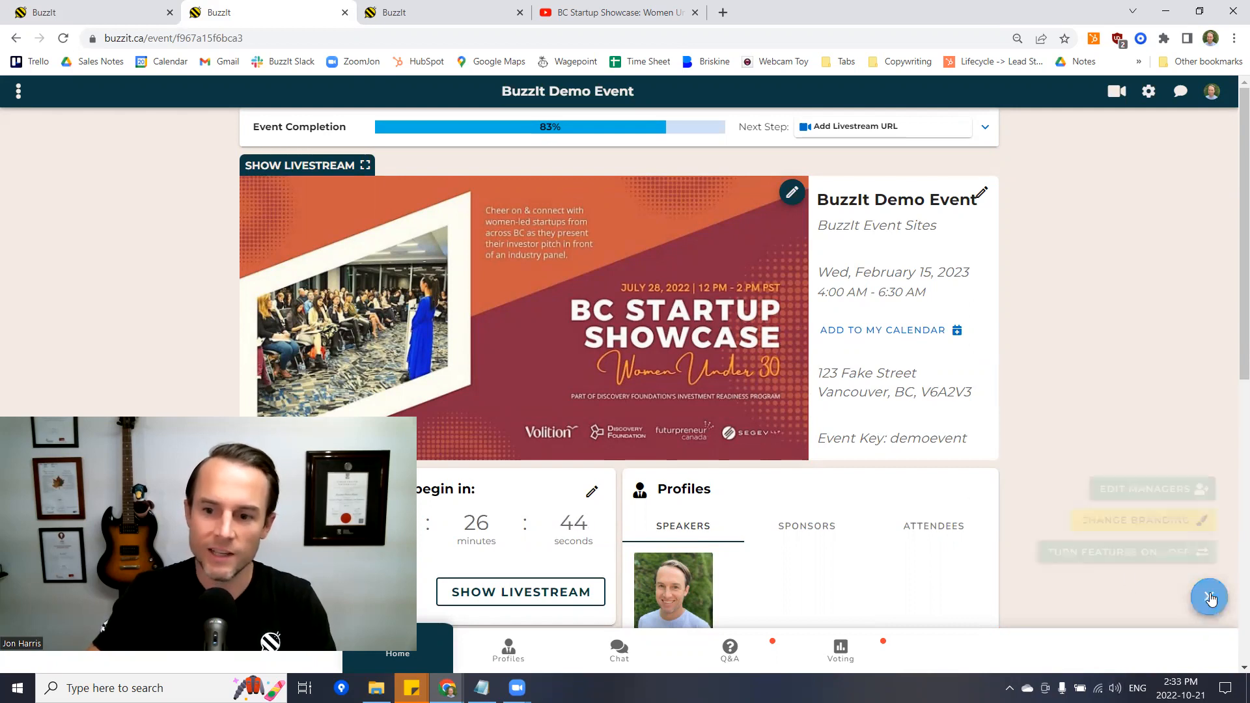
left_click(1141, 487)
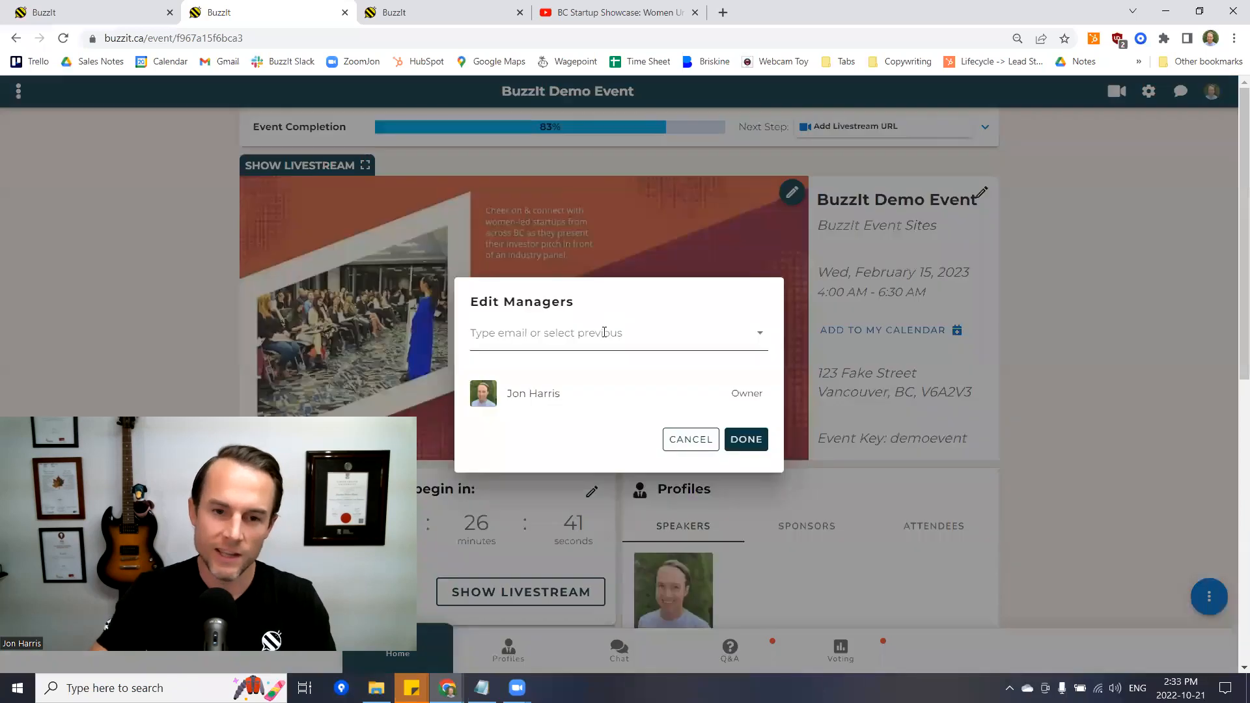
left_click(605, 334)
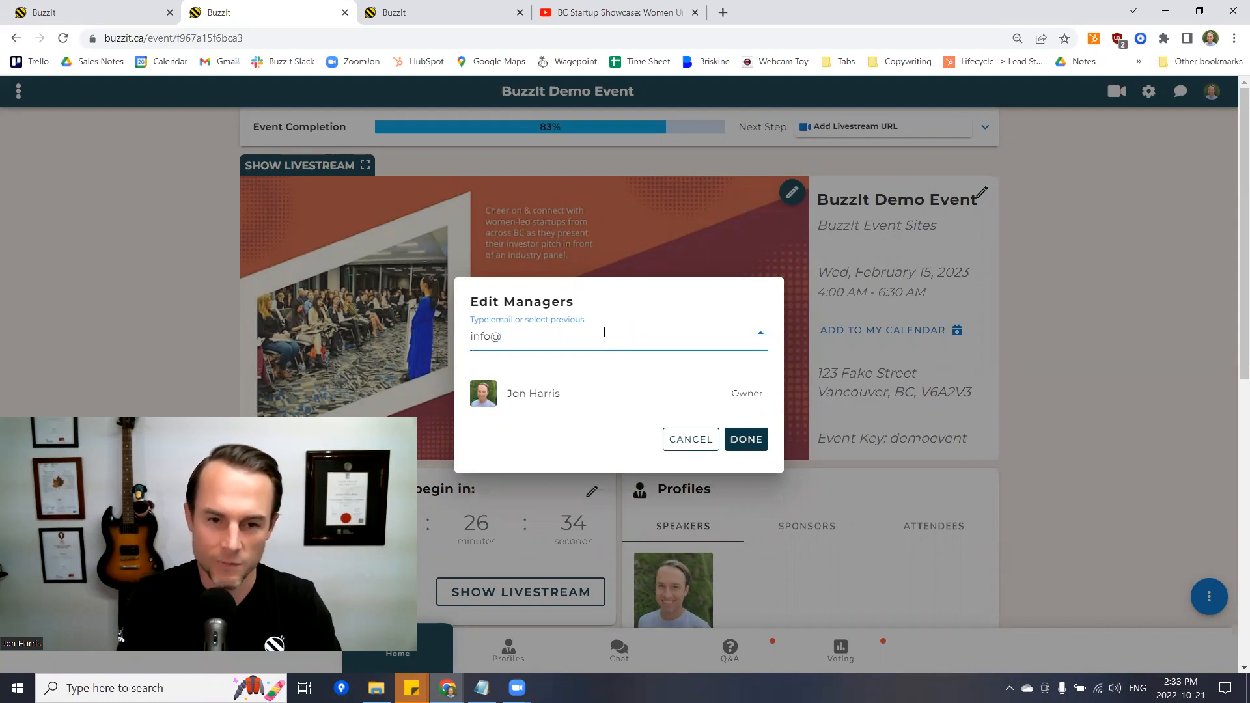
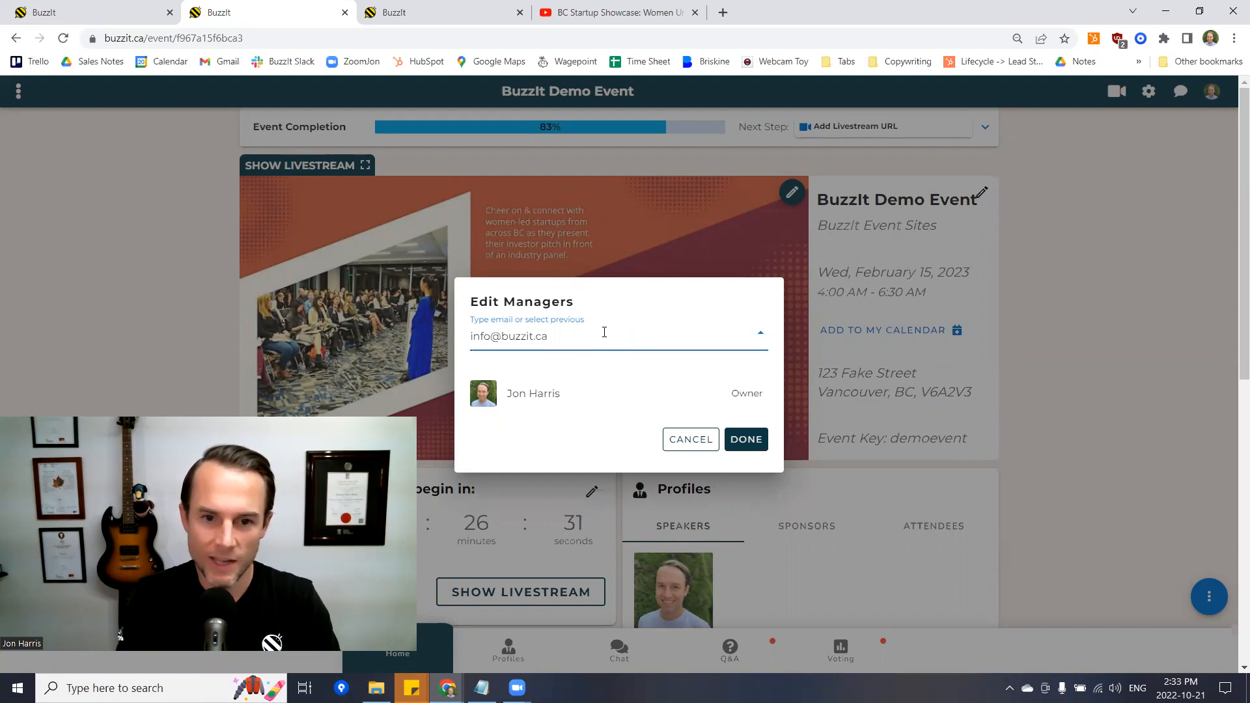
key("Return")
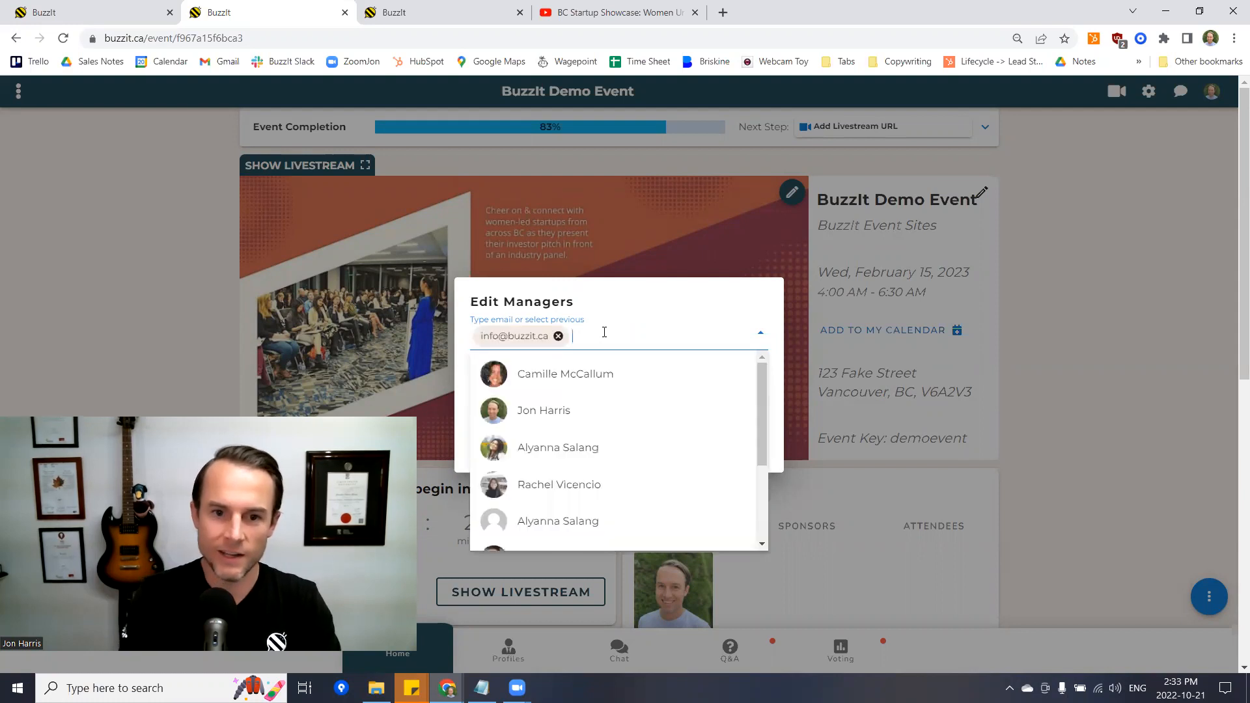
left_click(609, 332)
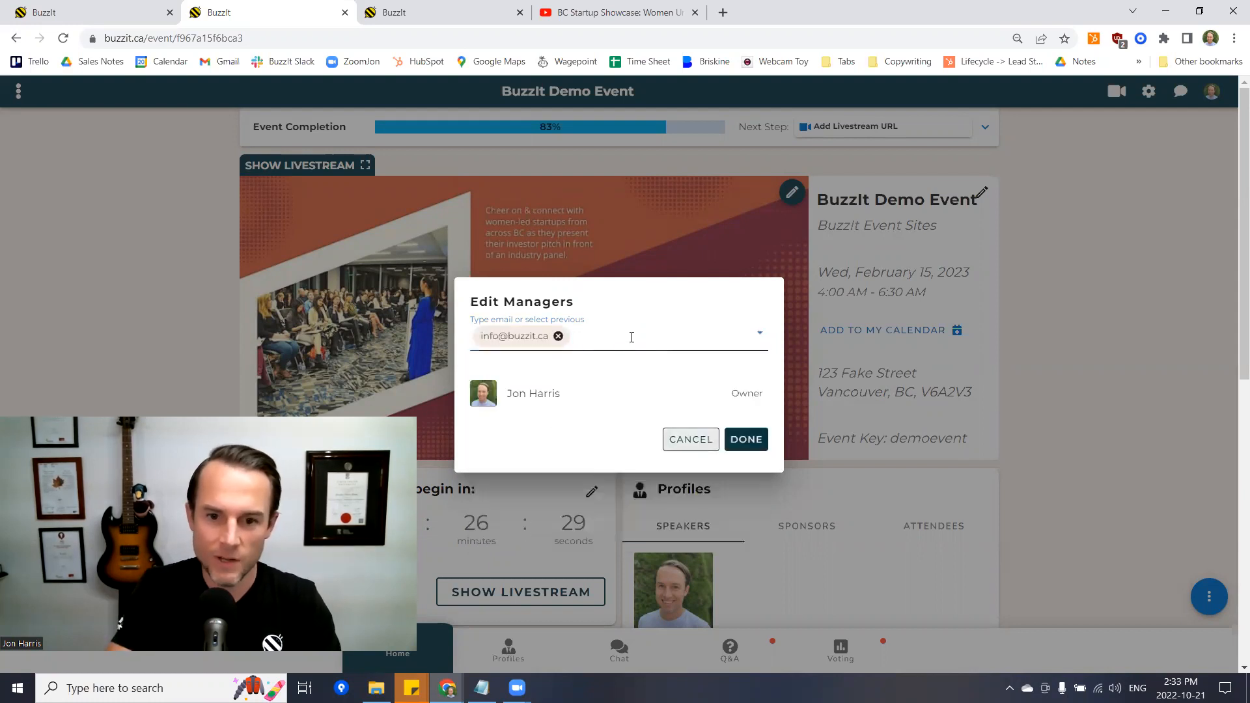
left_click(755, 437)
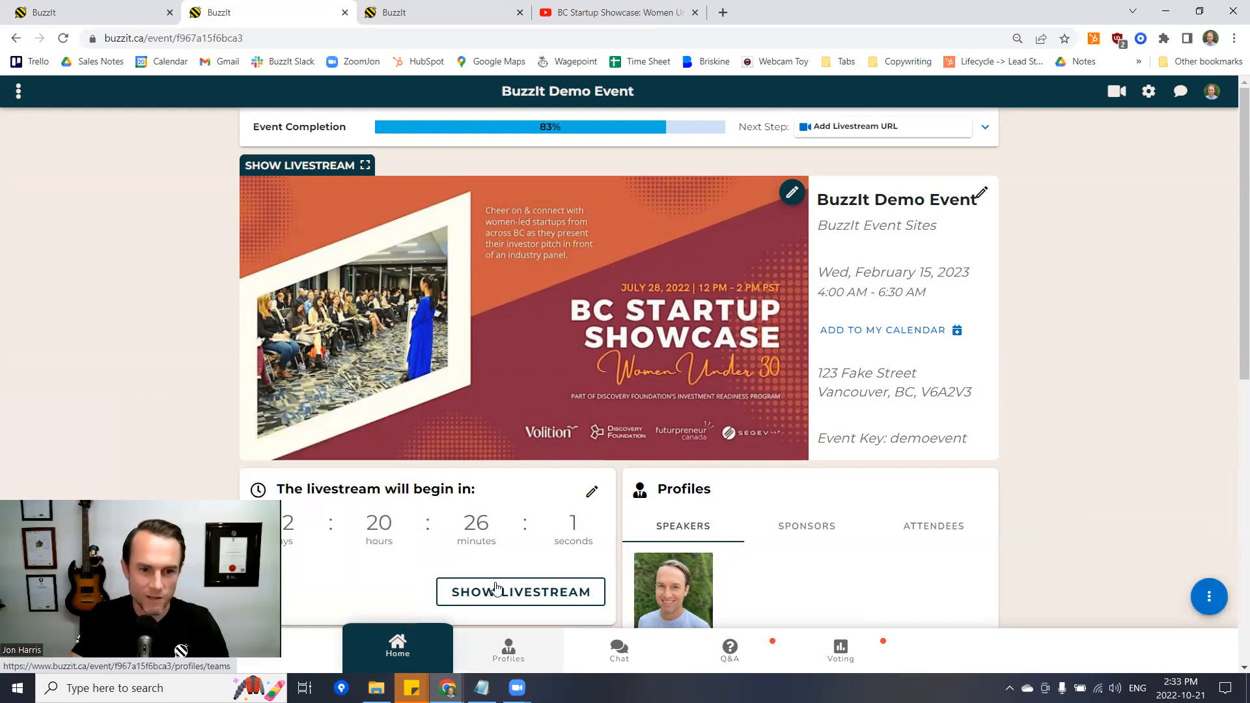
- Invite a new speaker by their e-mail address from the event's Speakers section
left_click(508, 648)
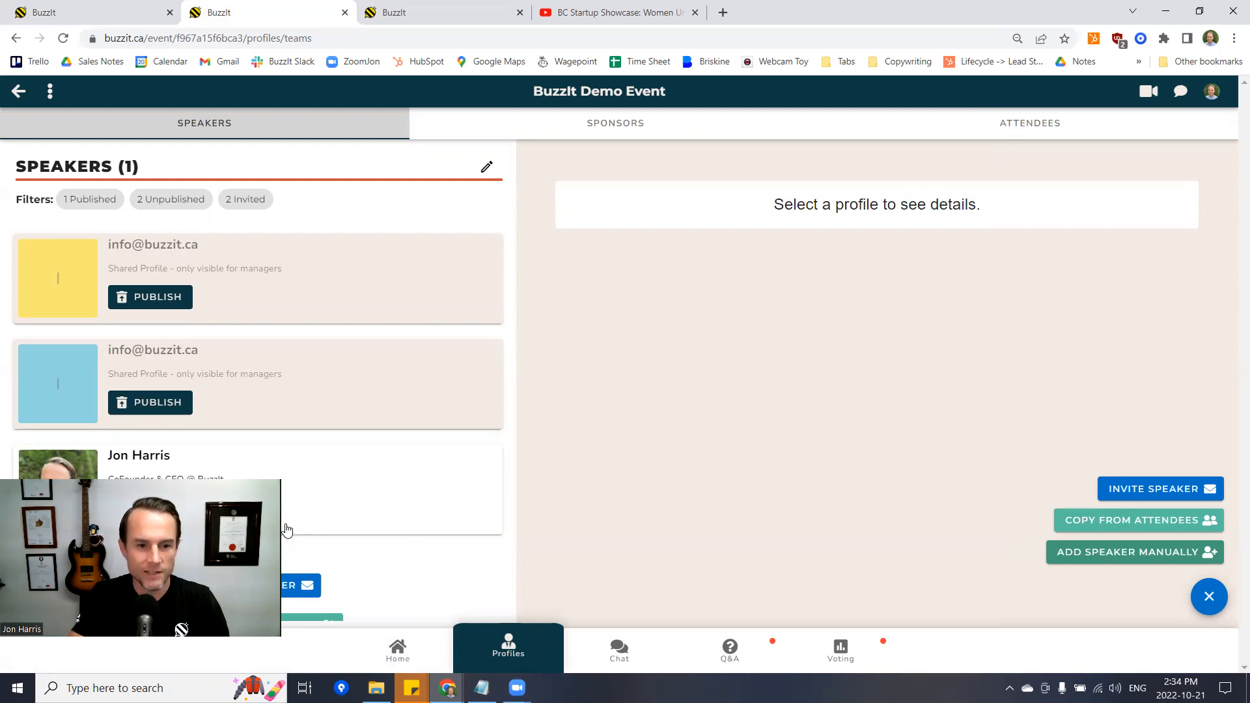
left_click(301, 483)
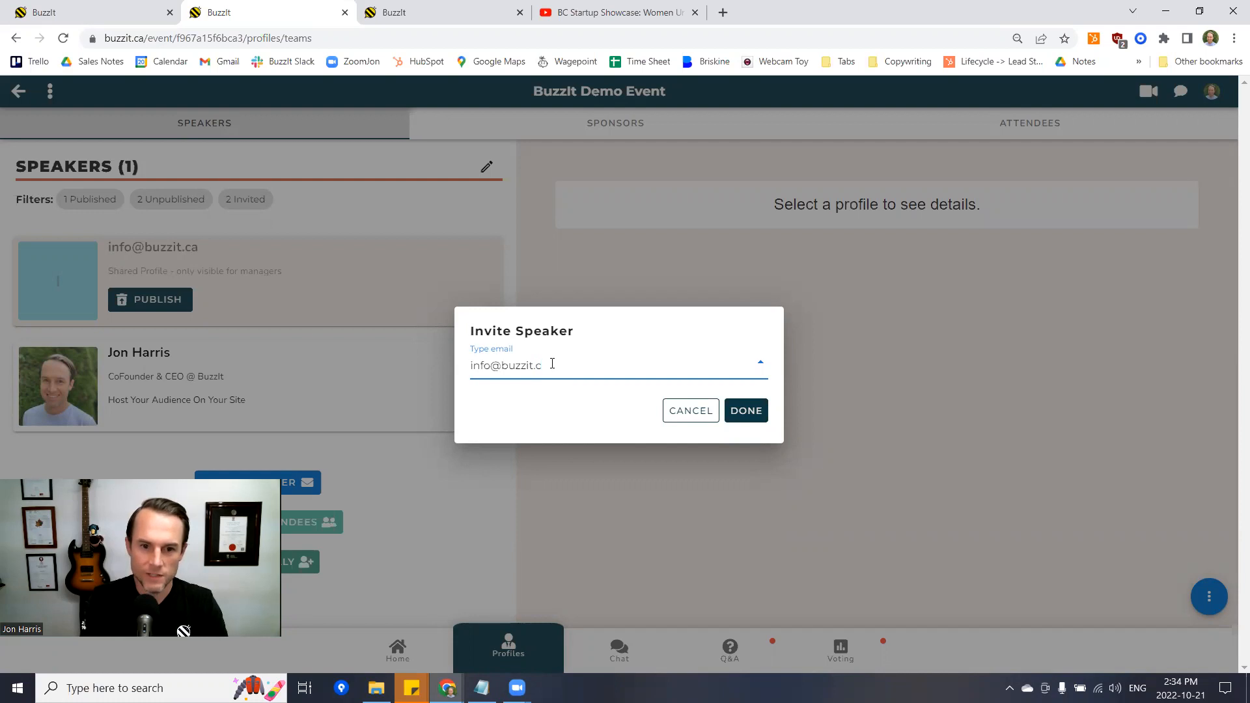
key("Return")
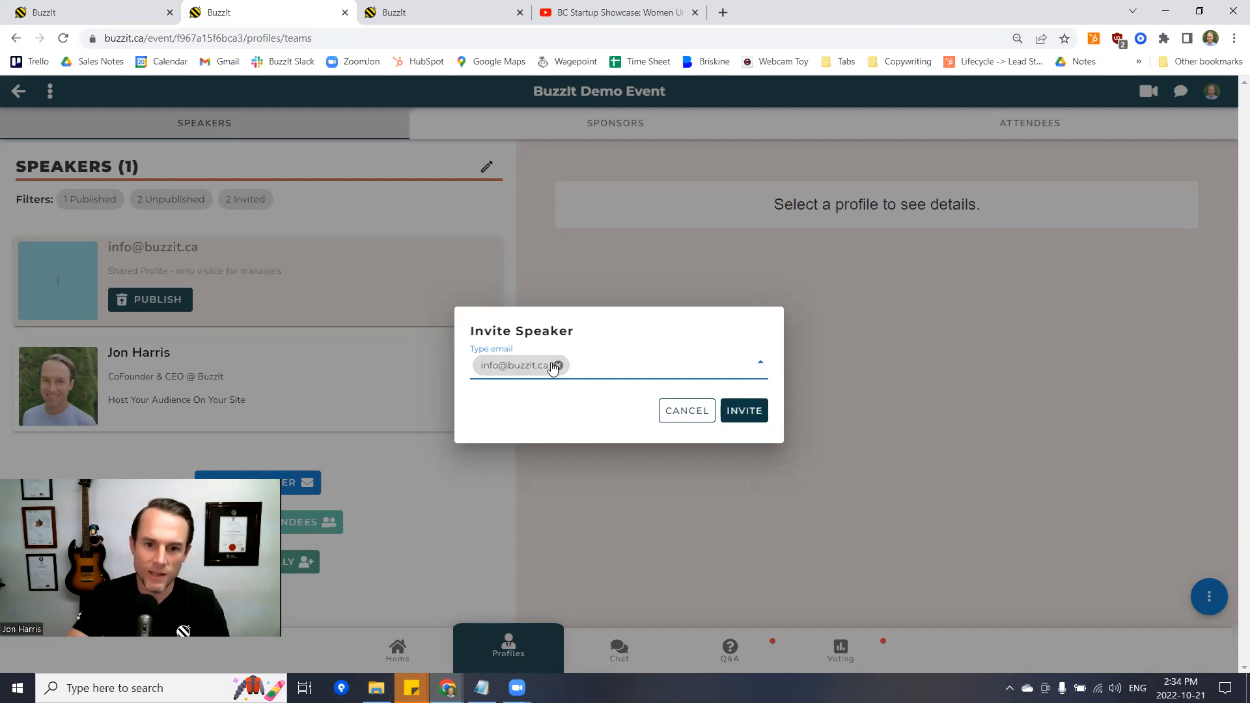
left_click(744, 411)
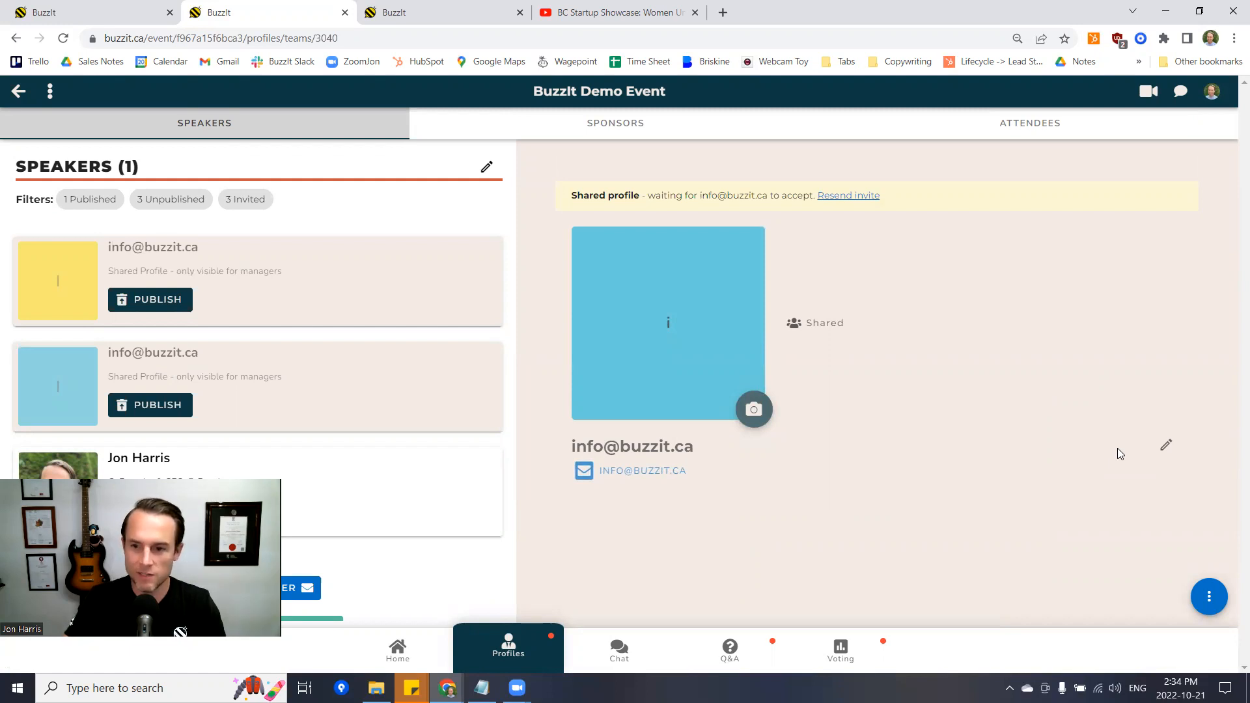
- Look through the new speaker's profile form and close it without saving
left_click(1163, 450)
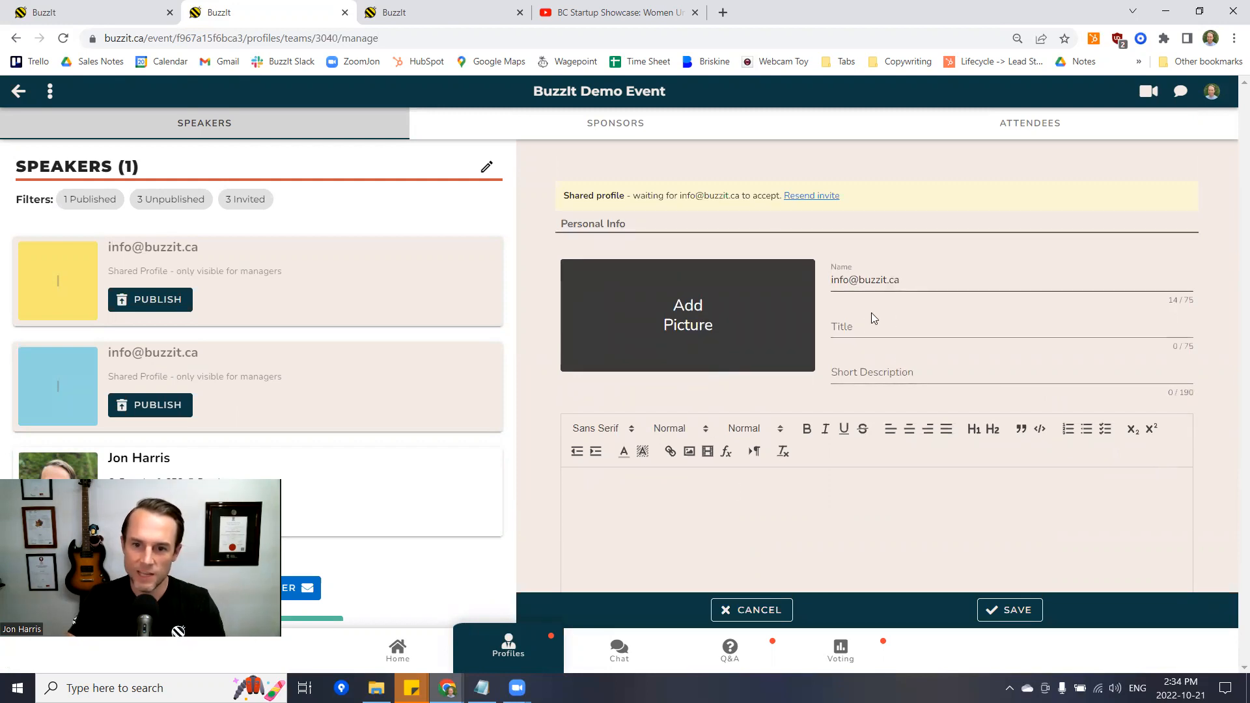
scroll(865, 427, "down", 2)
scroll(671, 365, "down", 5)
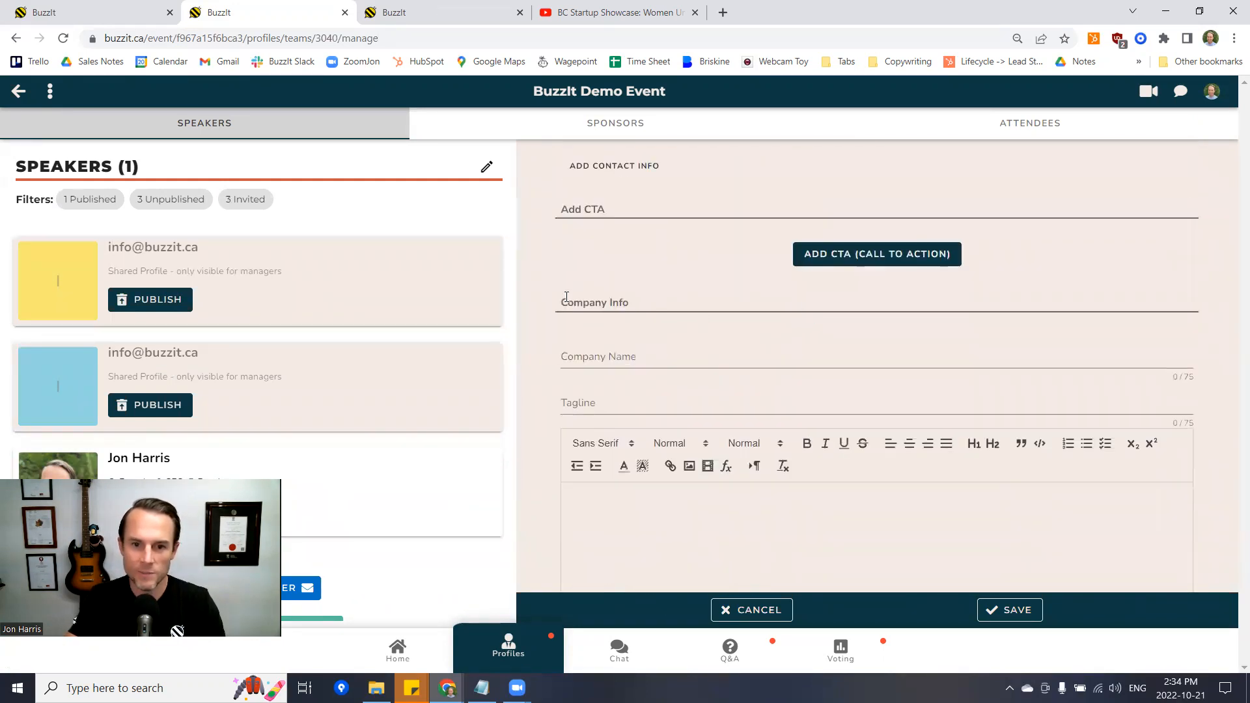
left_click_drag(561, 302, 667, 310)
scroll(646, 336, "down", 2)
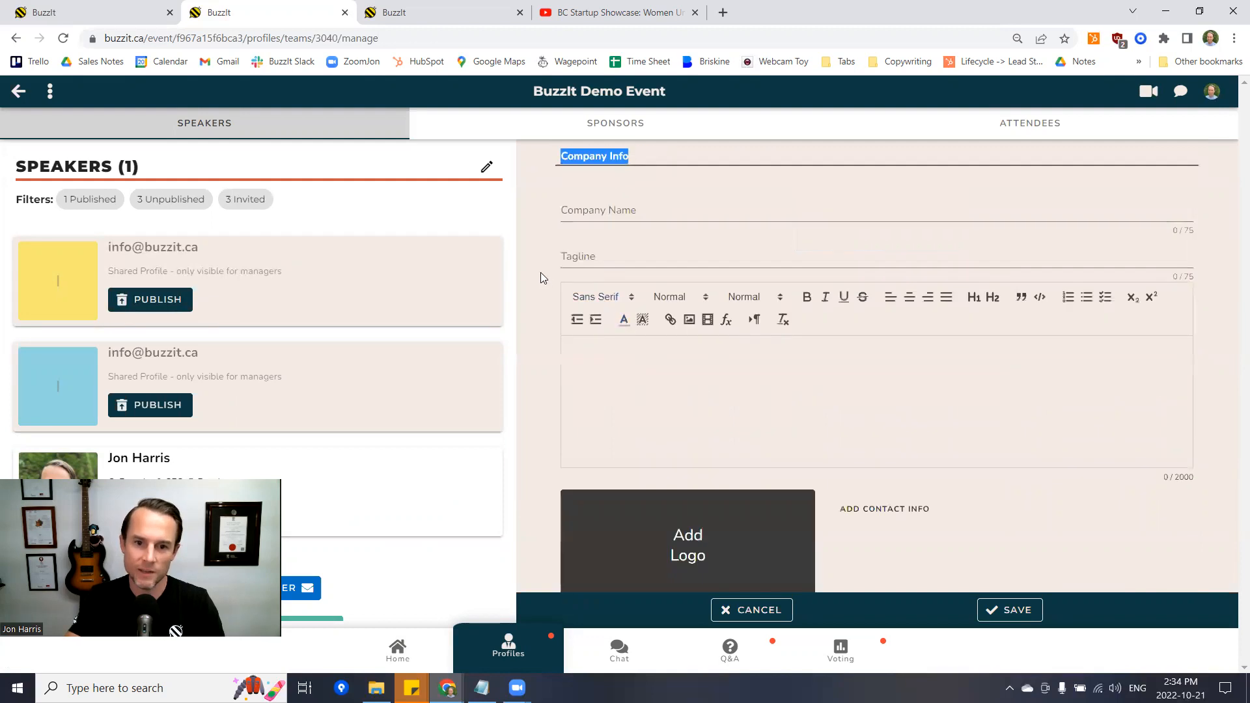
scroll(857, 529, "down", 1)
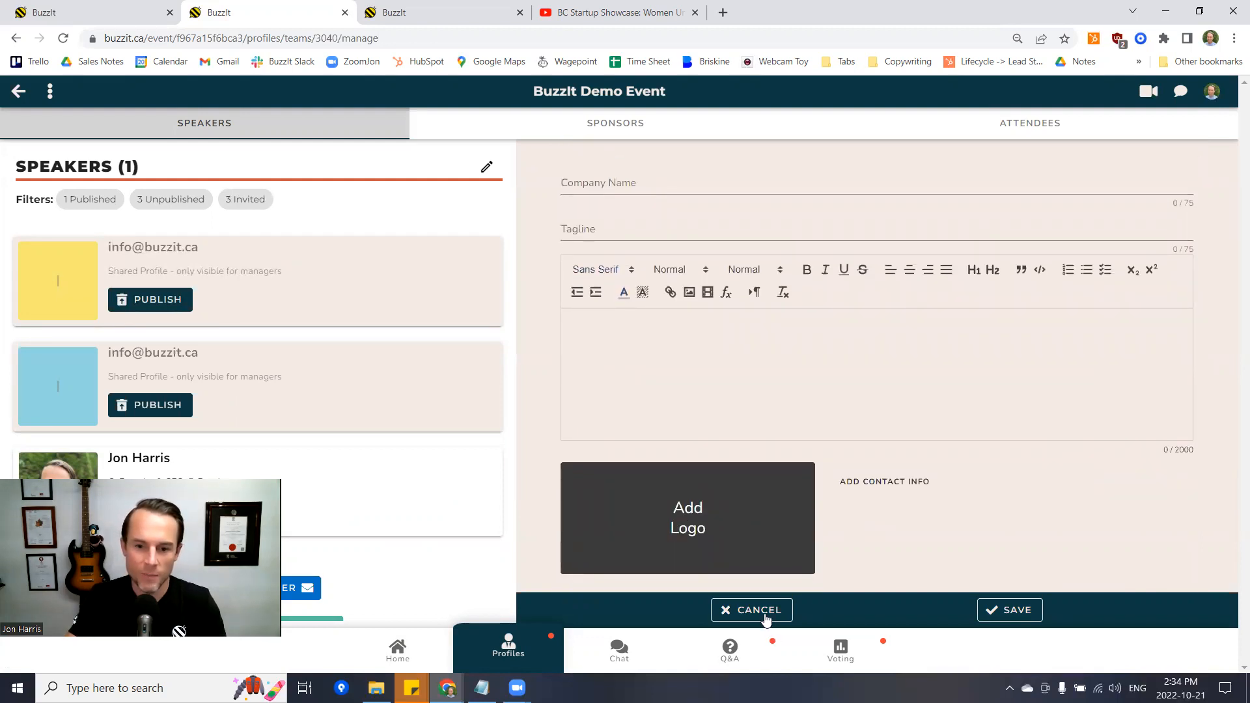
left_click(788, 610)
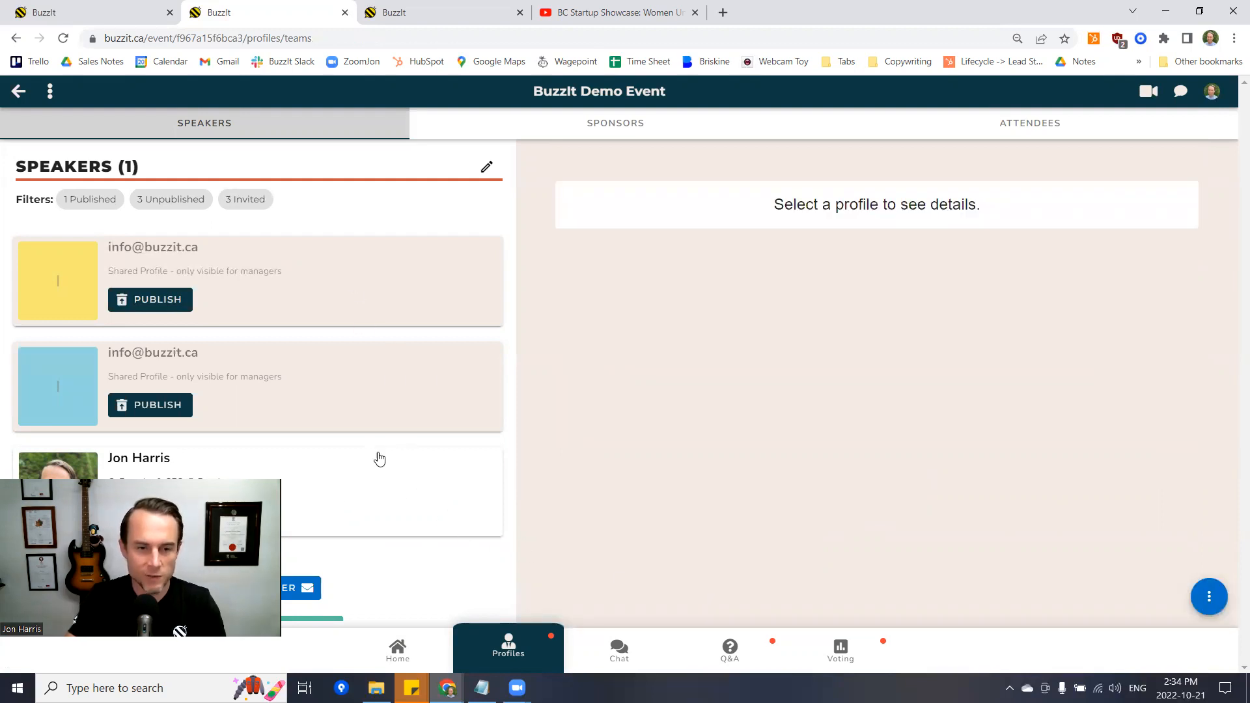
- Cancel a rename of the Speakers title, review the Sponsors list, then go back to Home
left_click(487, 164)
double_click(123, 186)
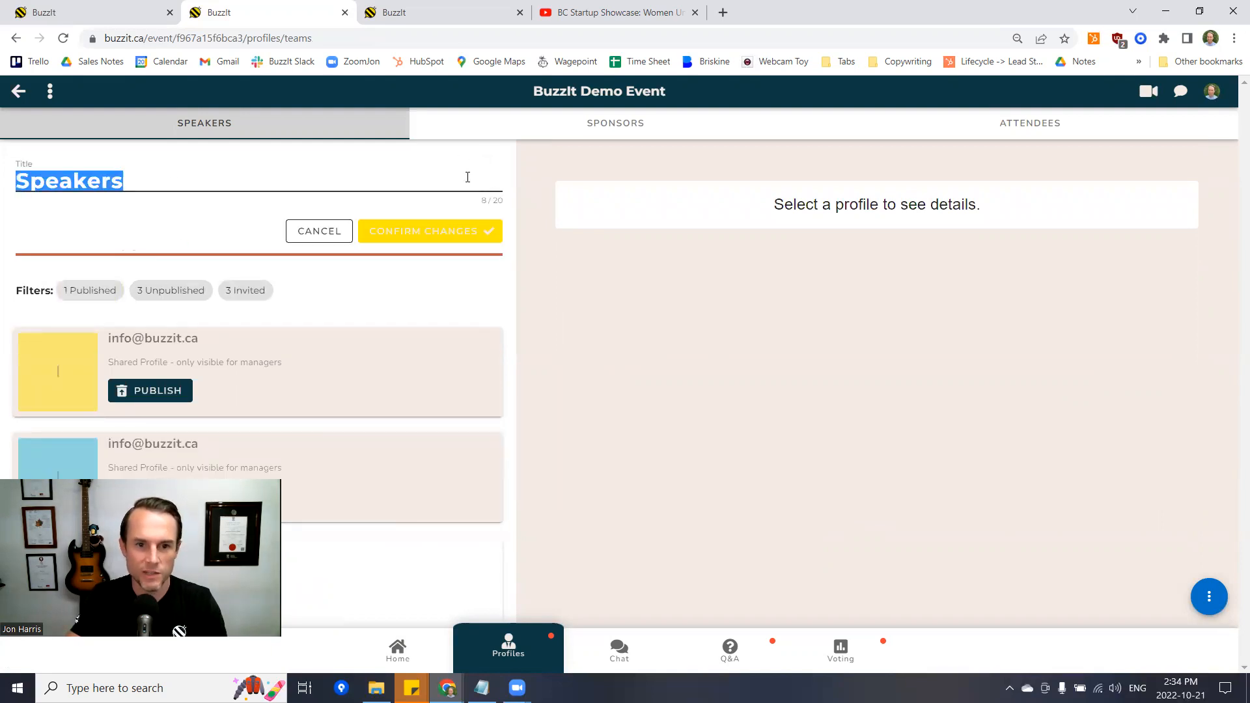
left_click(330, 231)
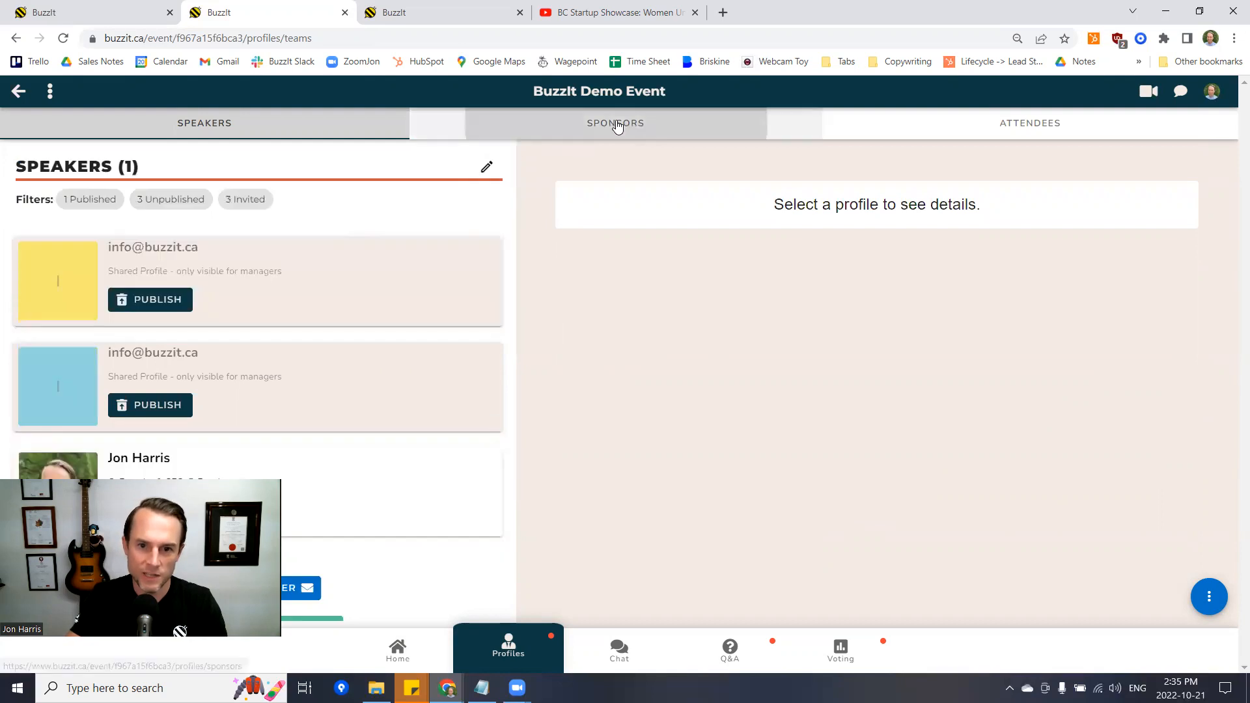
left_click(618, 126)
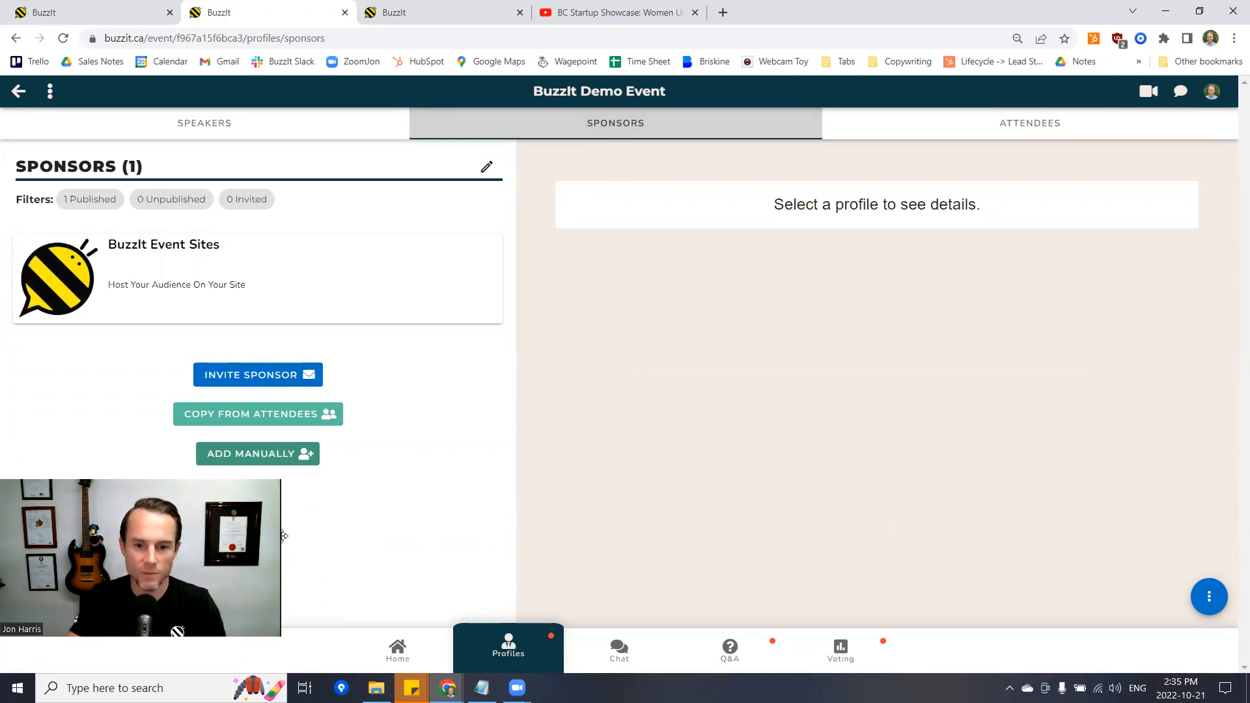
left_click_drag(282, 536, 294, 536)
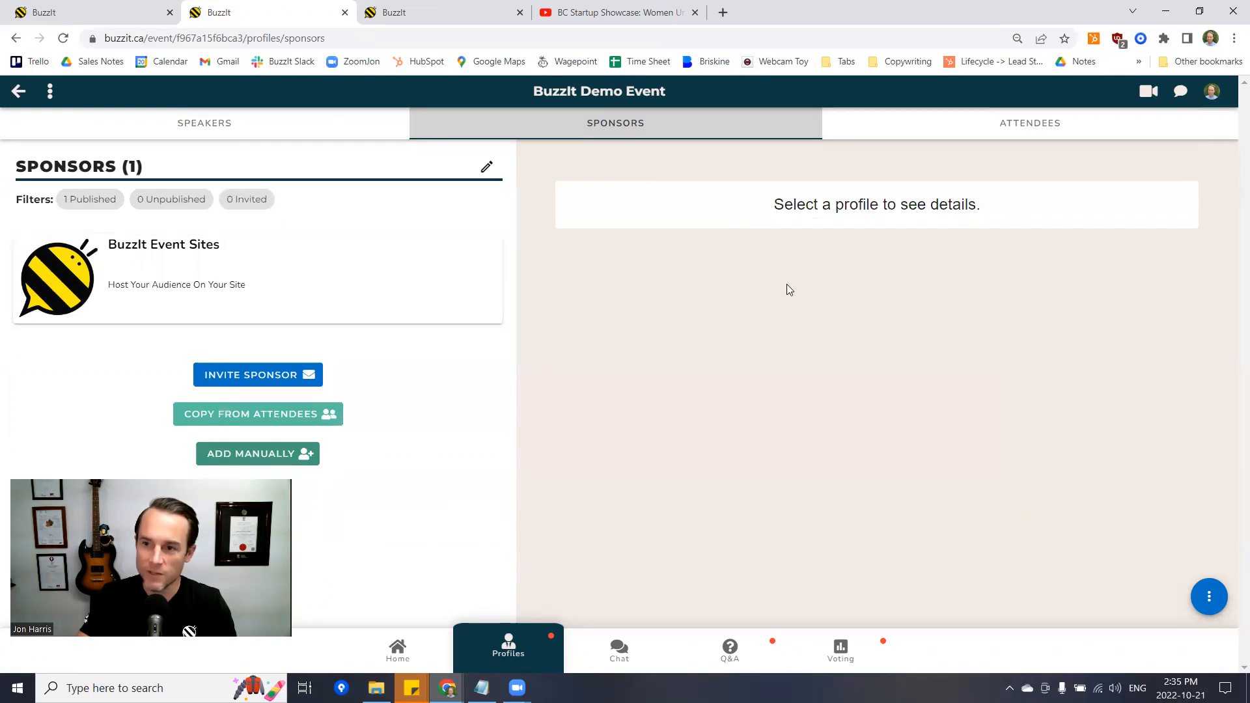
left_click(399, 665)
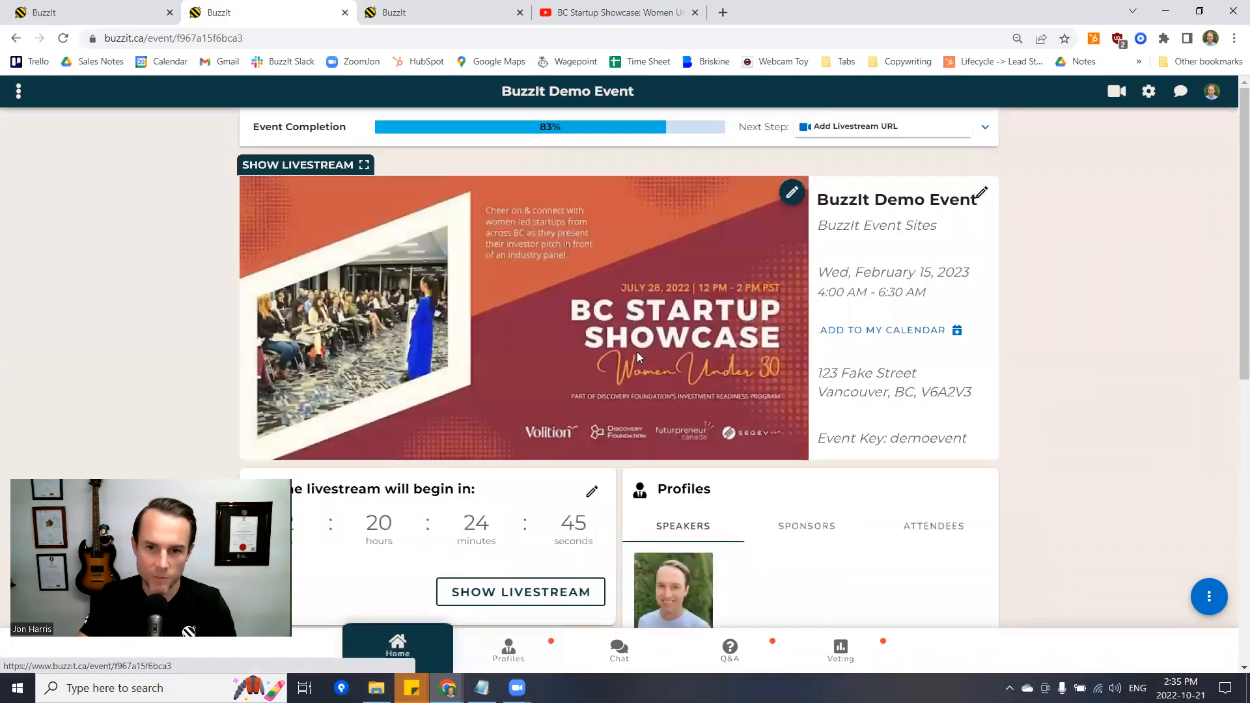
left_click(1213, 606)
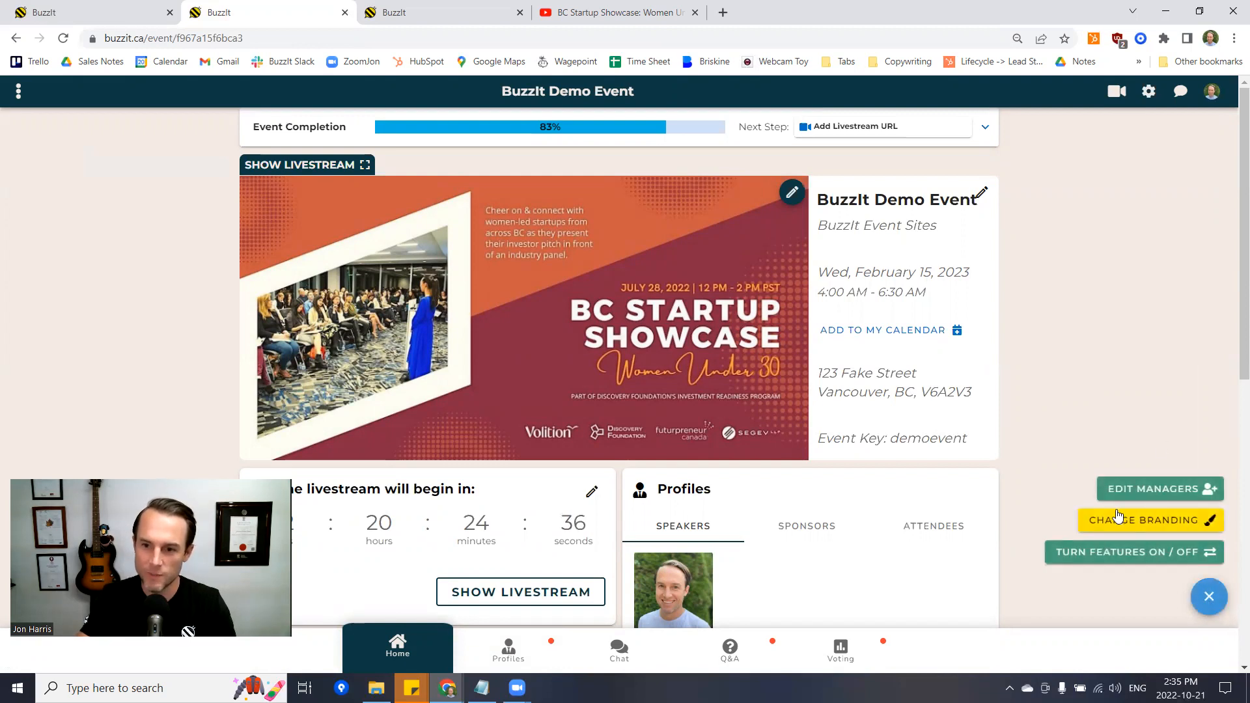
left_click(1154, 525)
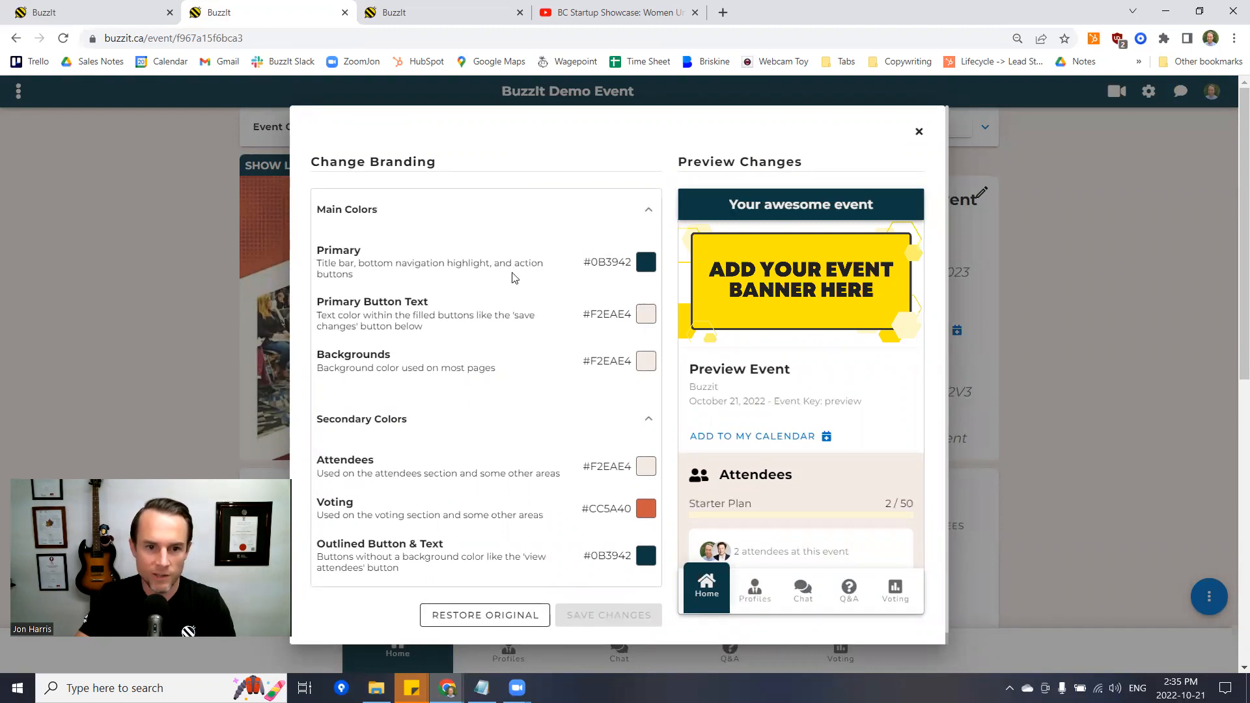
left_click(643, 267)
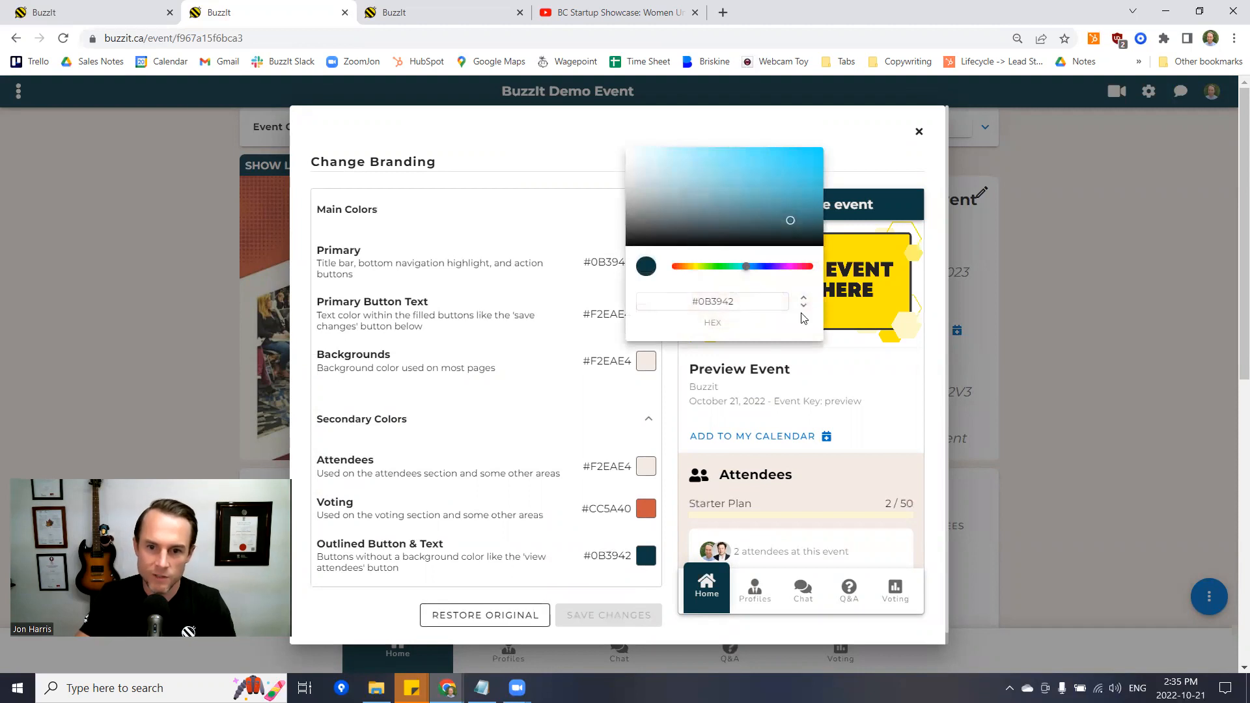
left_click(805, 307)
left_click(805, 307)
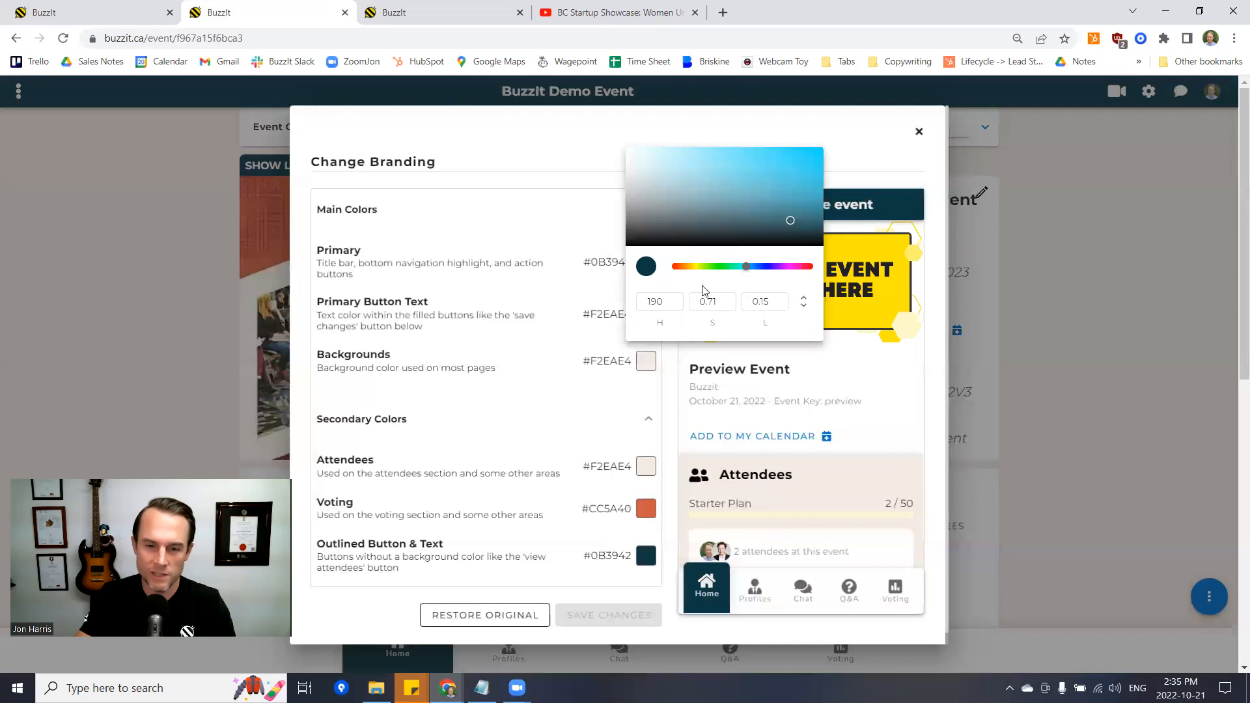
left_click(509, 224)
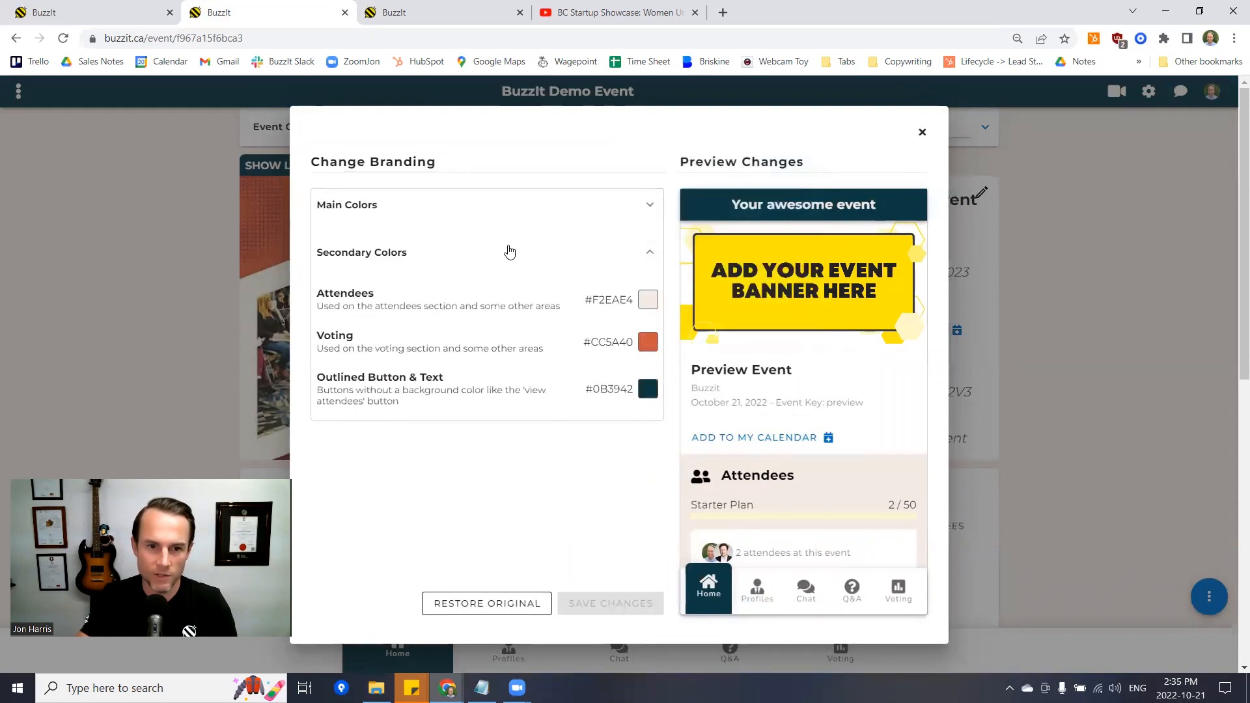
left_click(576, 209)
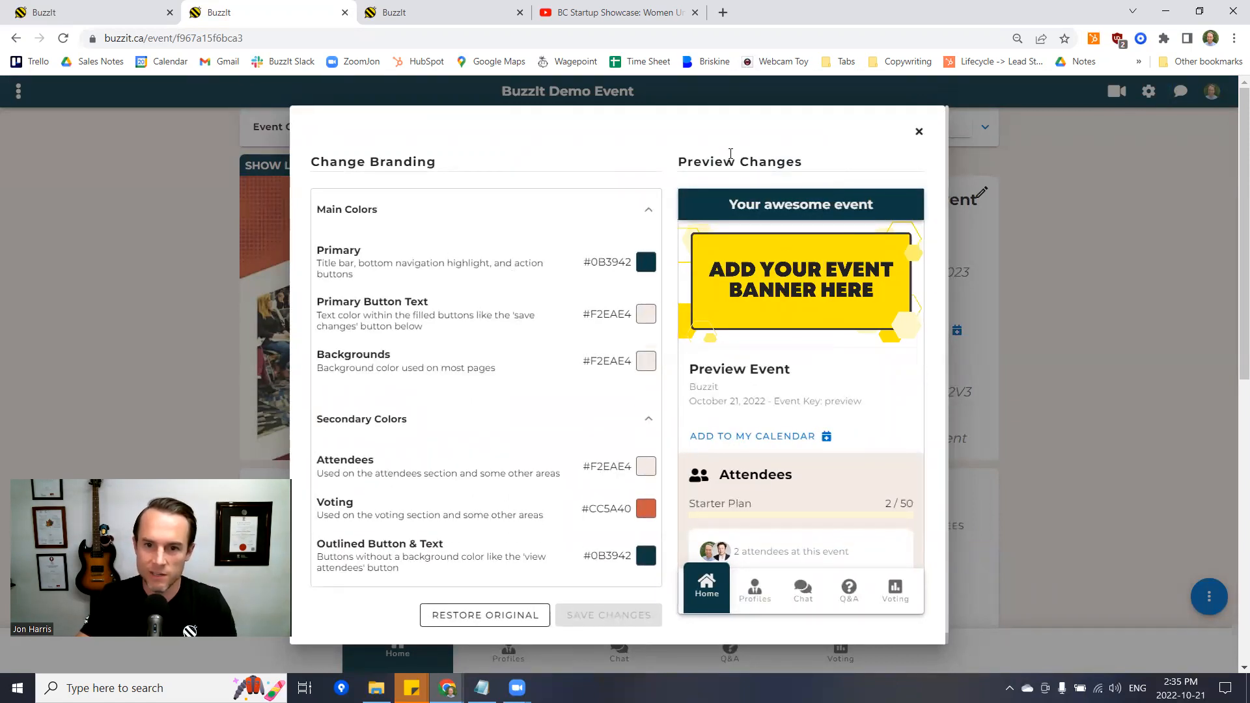
left_click_drag(679, 163, 806, 225)
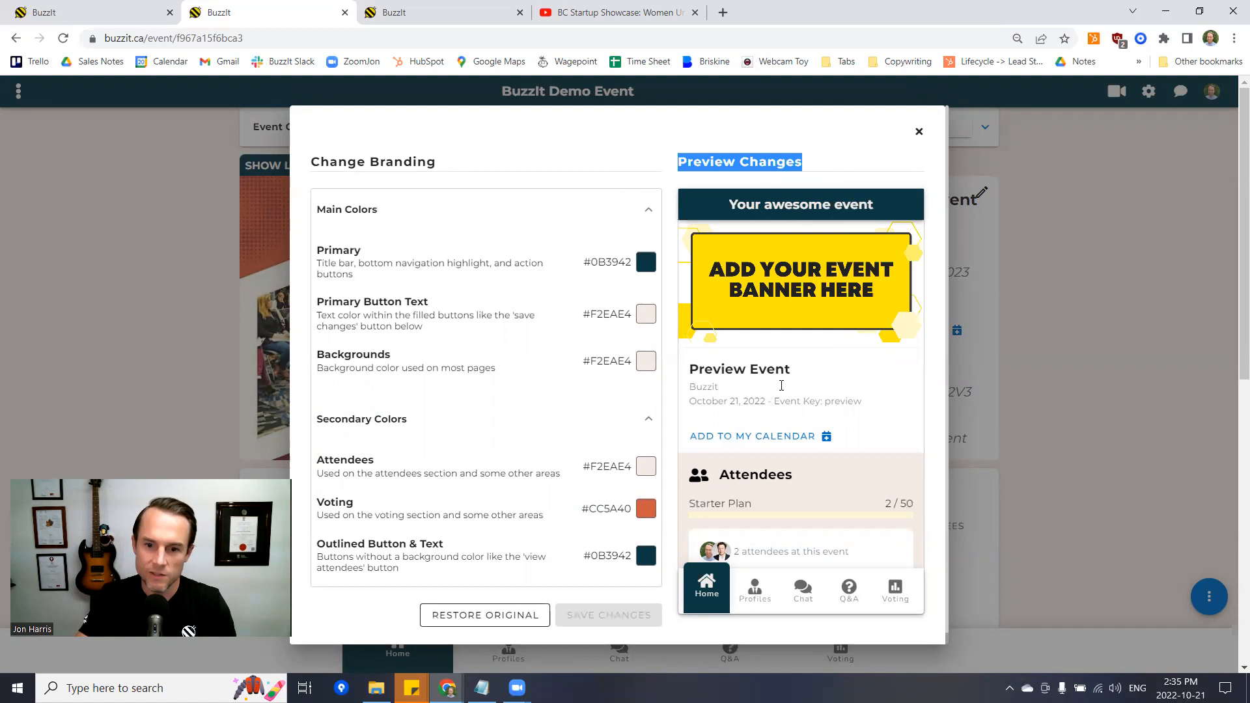
scroll(782, 385, "down", 2)
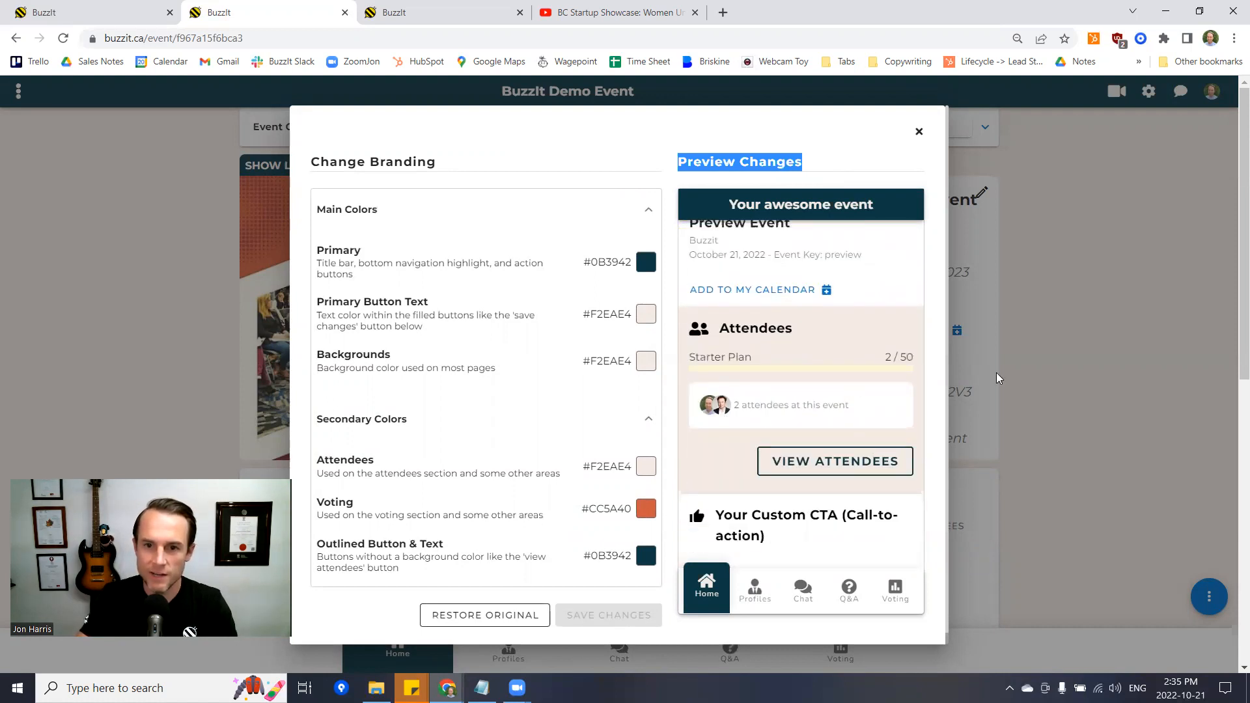
left_click(1085, 289)
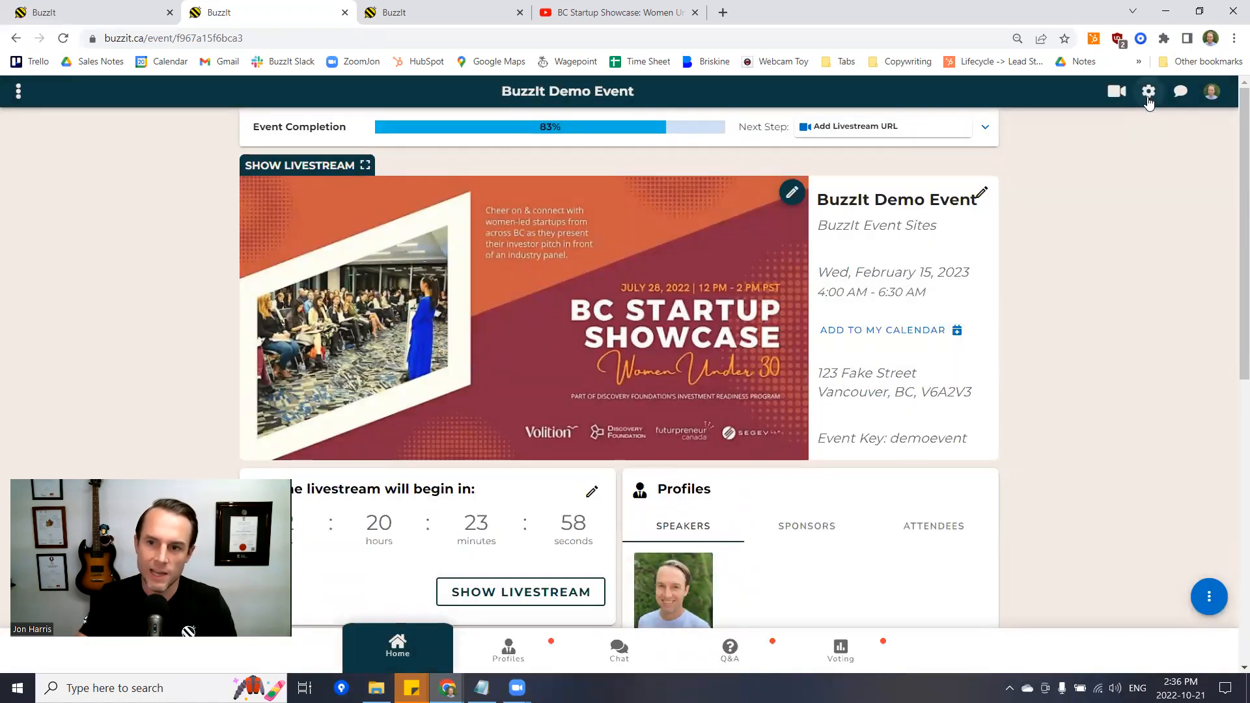
- Copy the 1200×750 iframe embed code from the Iframe Exporter settings, then return home
left_click(1148, 98)
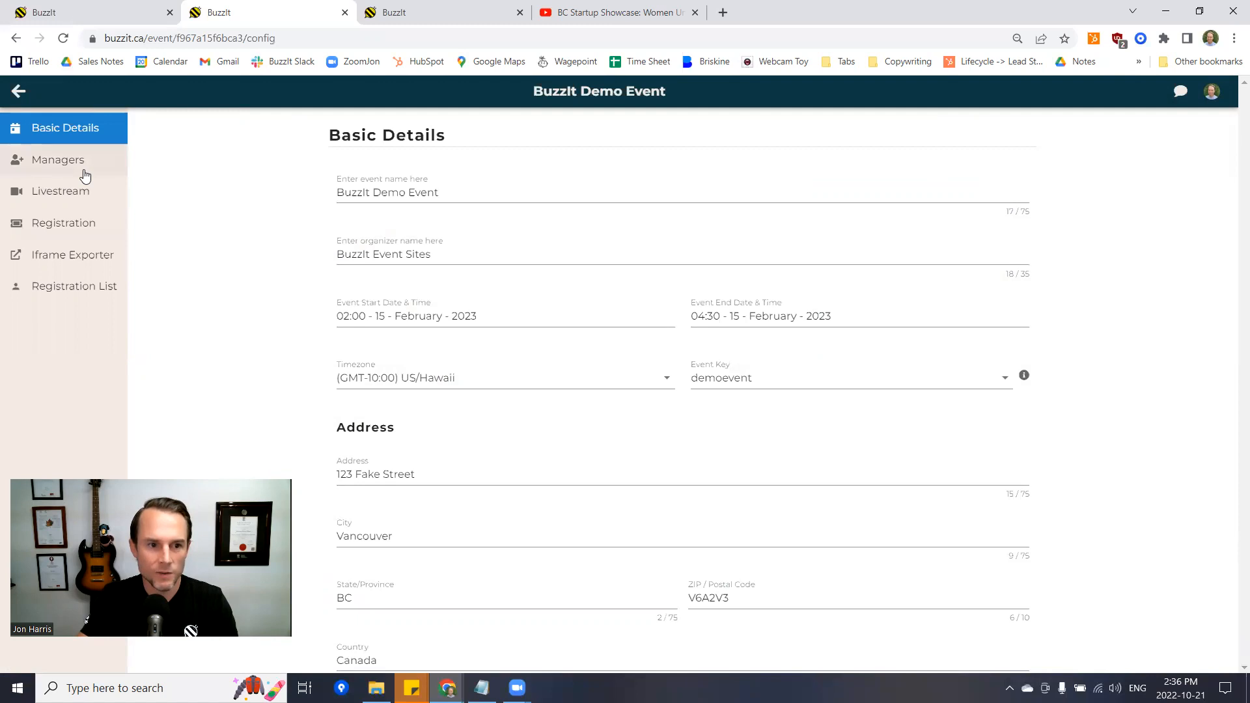
left_click(64, 261)
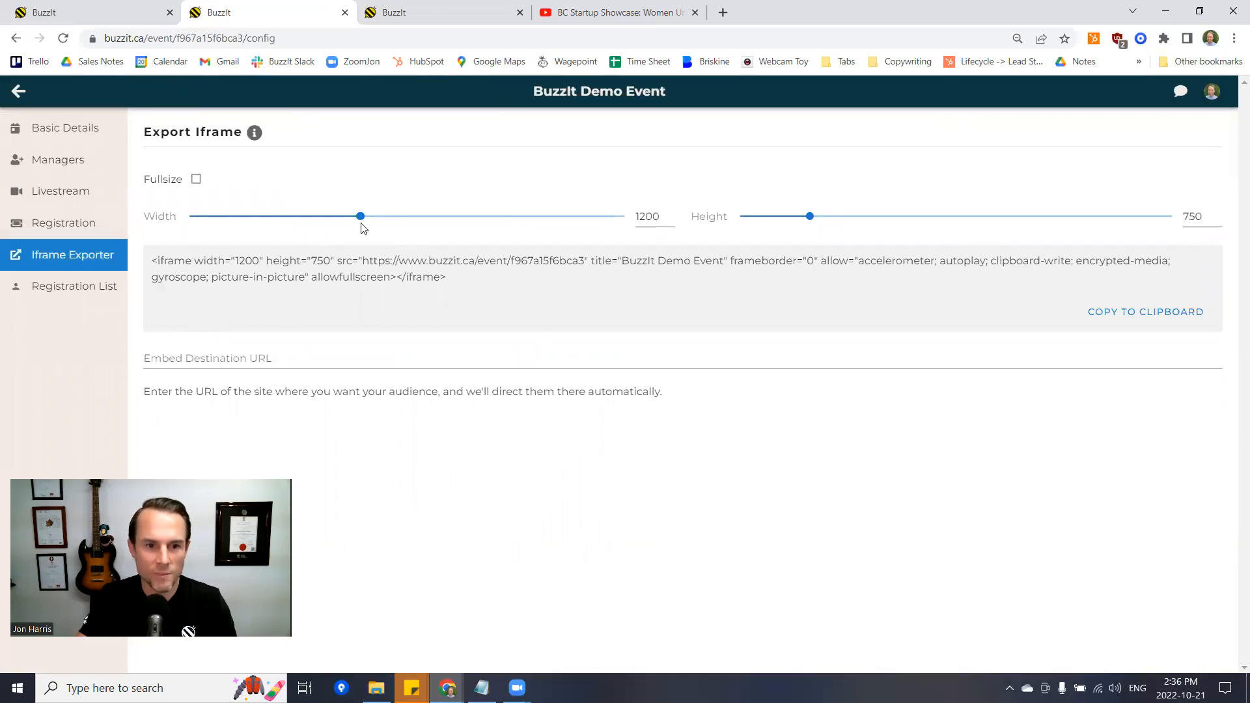
left_click(1127, 314)
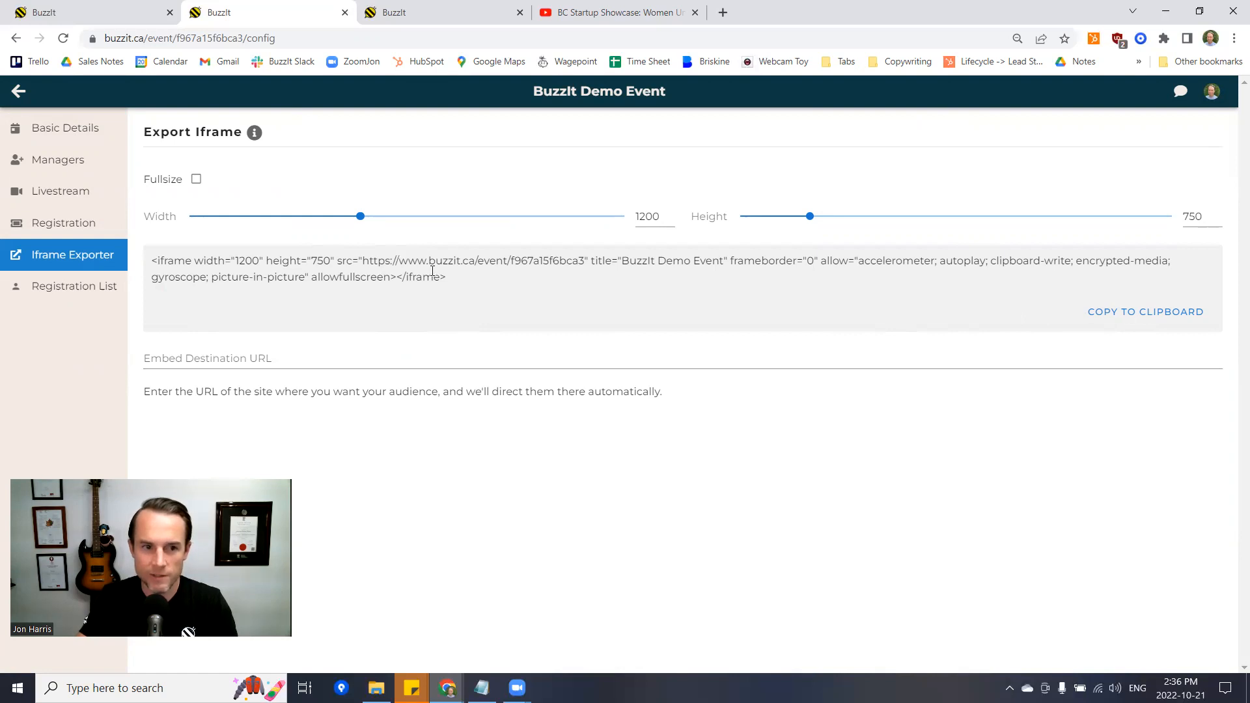
left_click(19, 93)
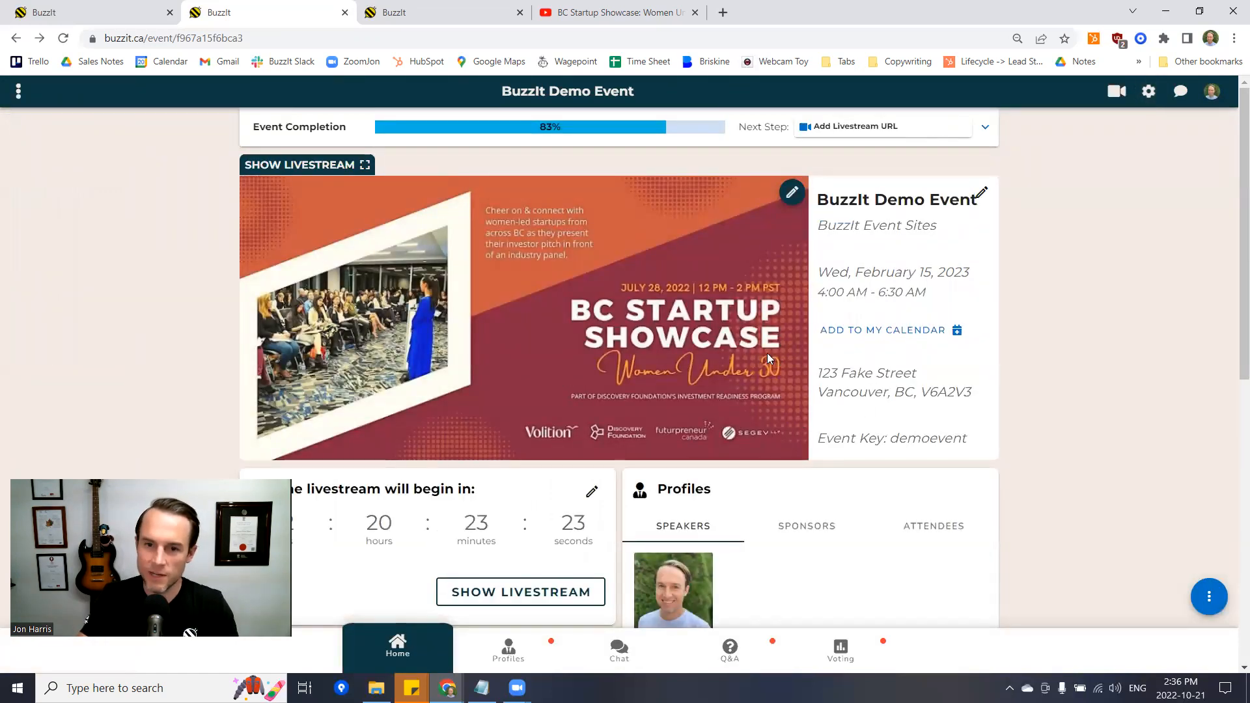
- Check the livestream URL help article, then open Change Livestream URL and focus its embed field
left_click(991, 133)
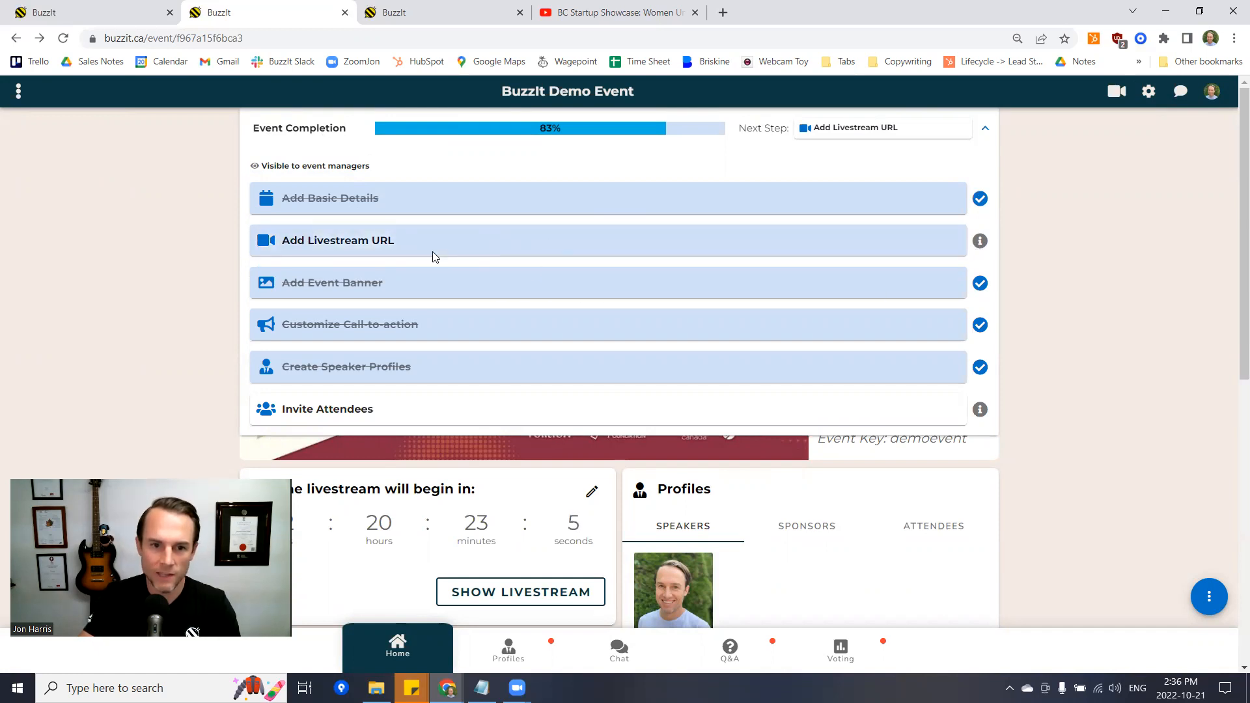
left_click(986, 246)
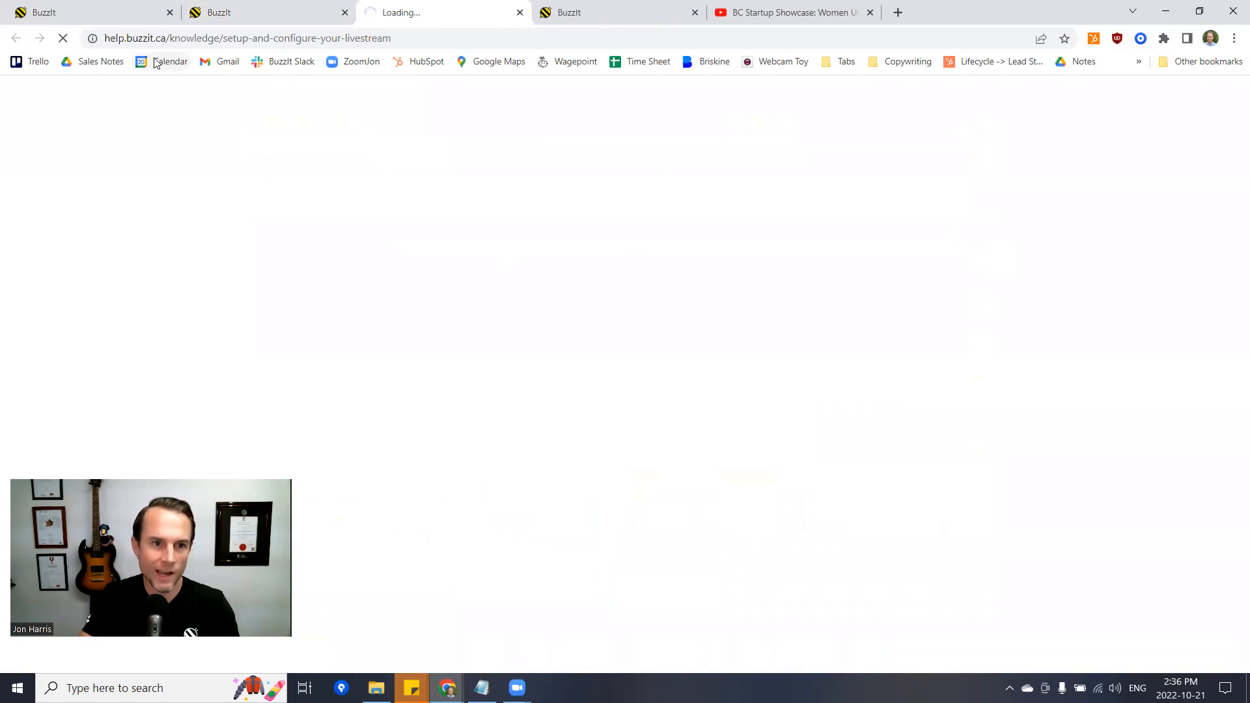
left_click(140, 38)
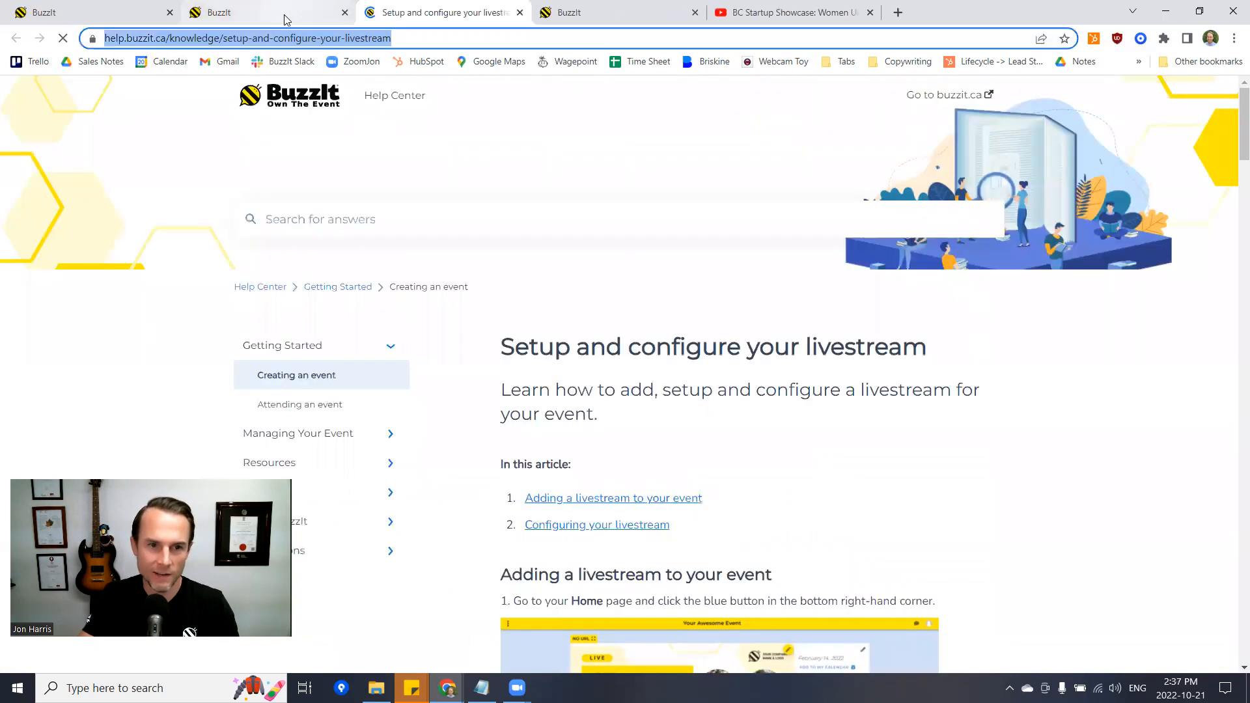
left_click(280, 12)
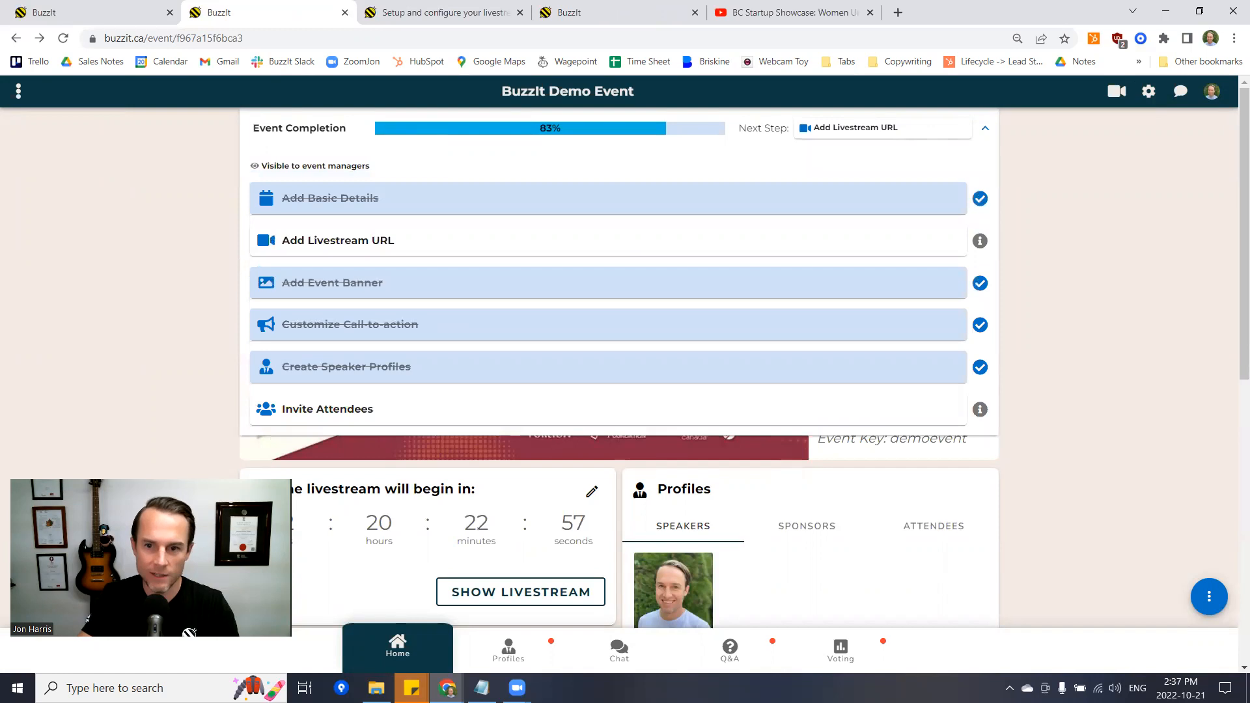
left_click(669, 243)
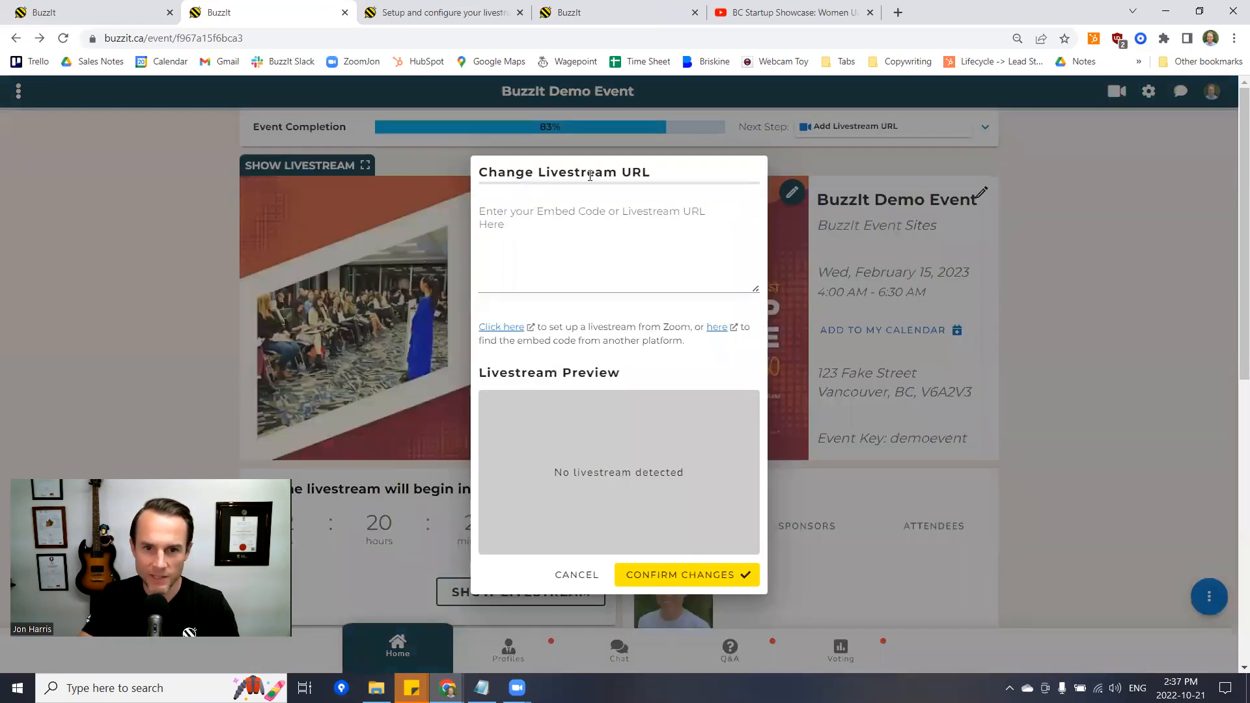
left_click(499, 215)
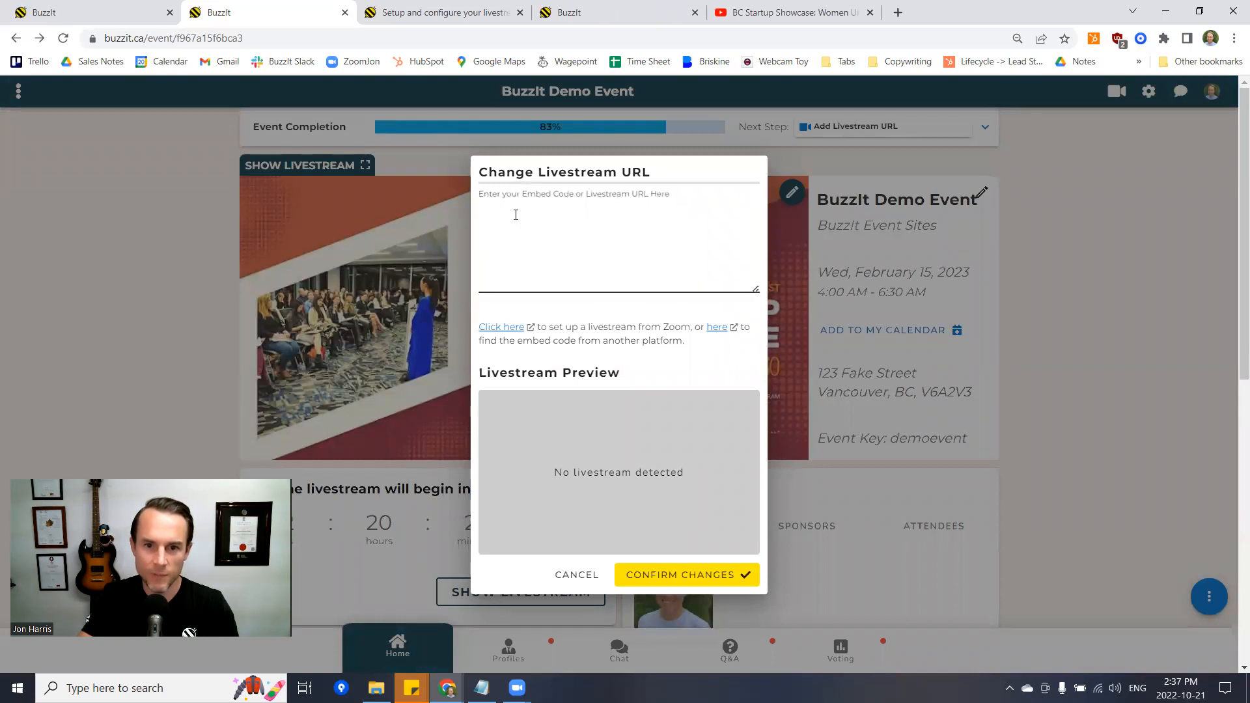
- Copy the iframe embed code of YouTube's 'BC Startup Showcase: Women Under 30' video via Share > Embed
left_click(801, 14)
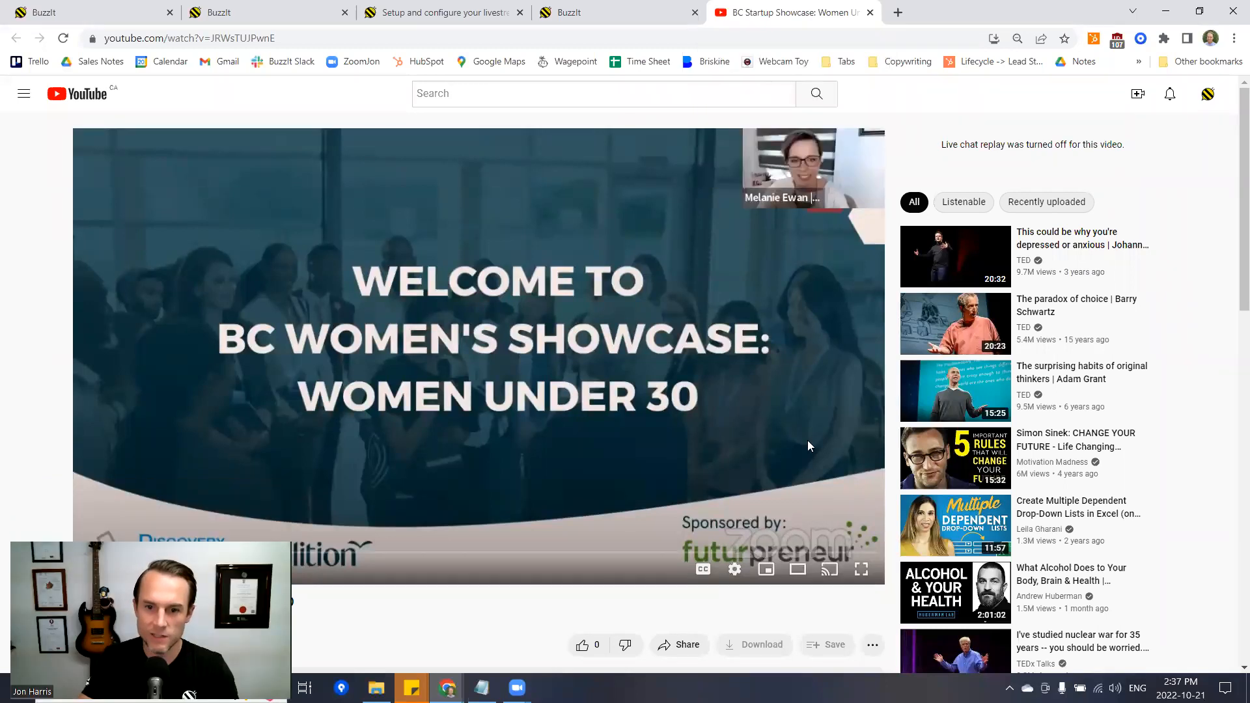
scroll(763, 463, "down", 2)
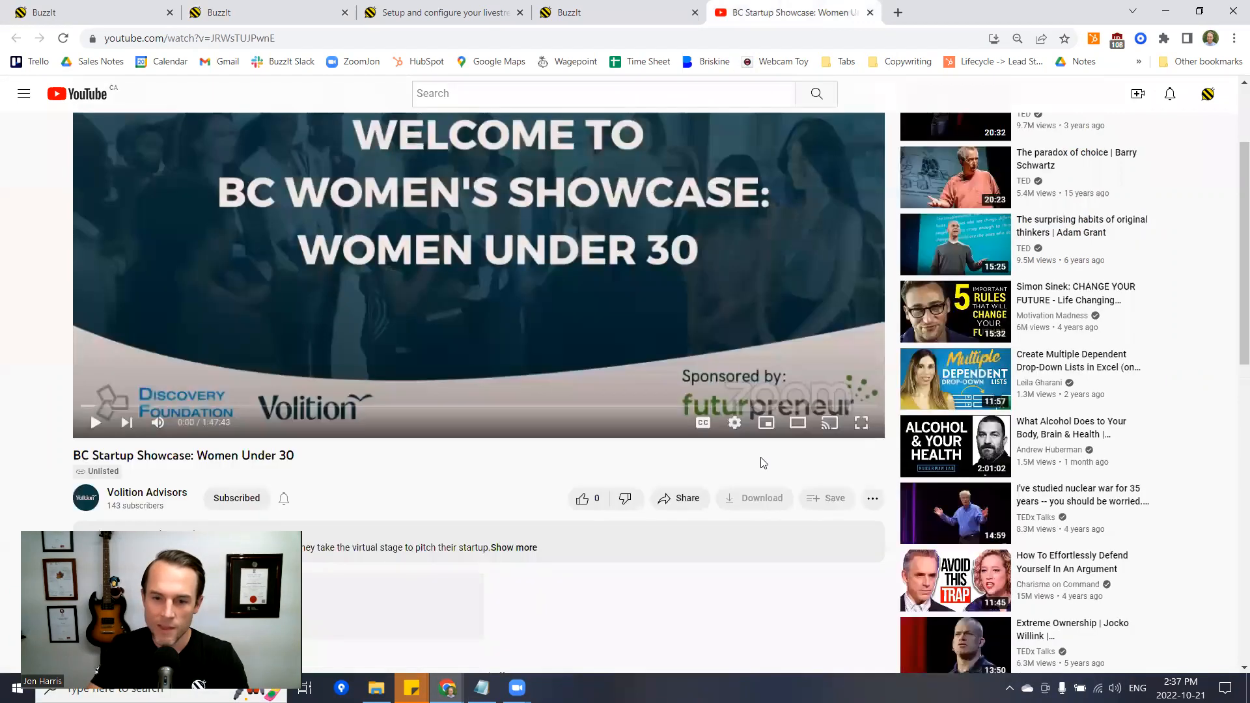
left_click(168, 40)
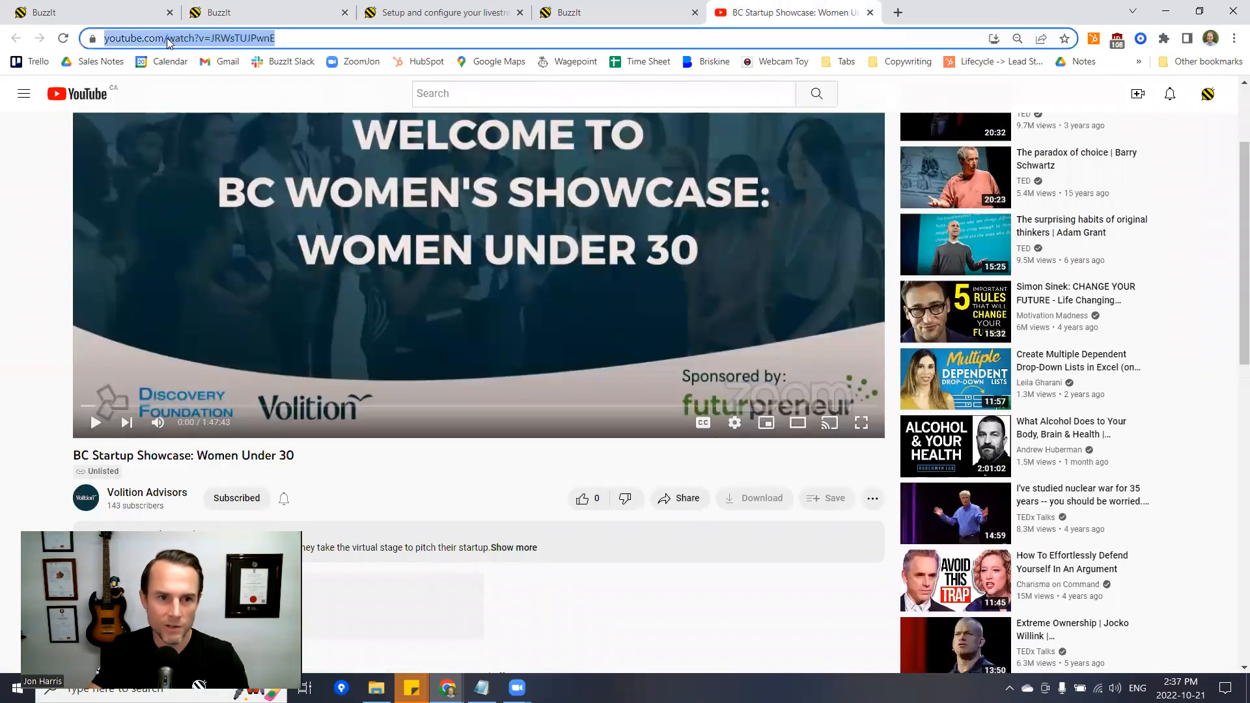
left_click(684, 499)
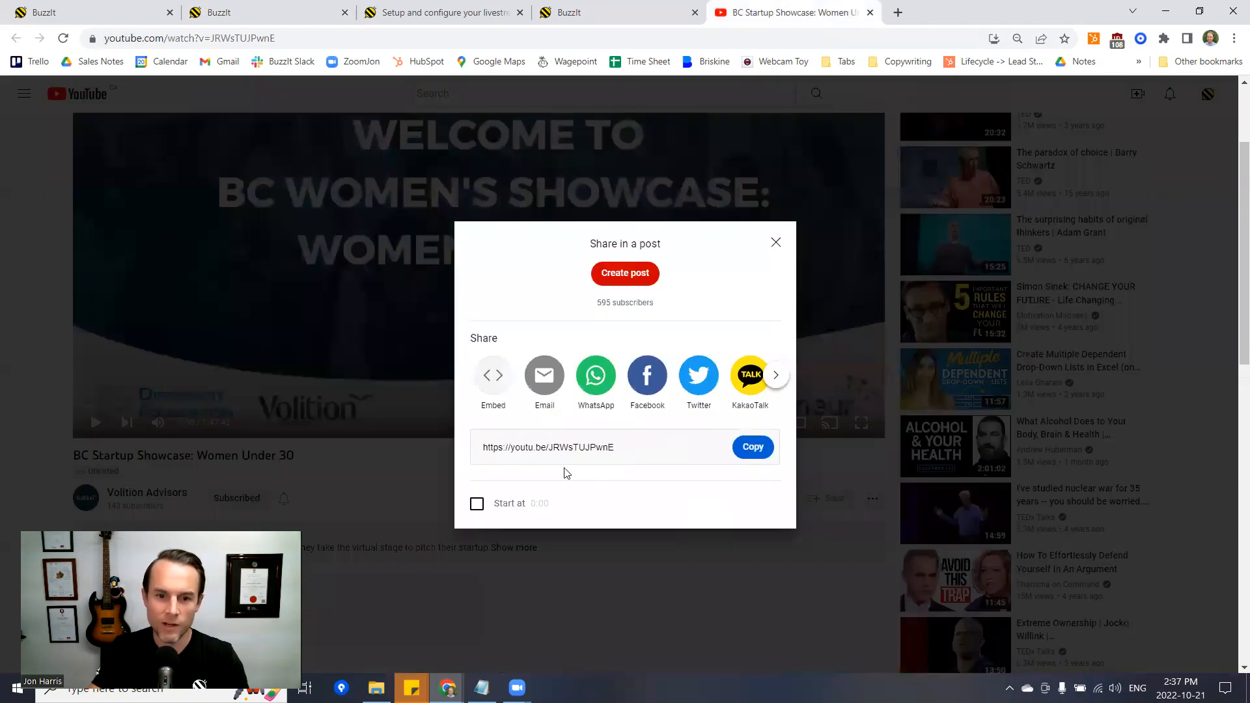
left_click(510, 449)
left_click(492, 384)
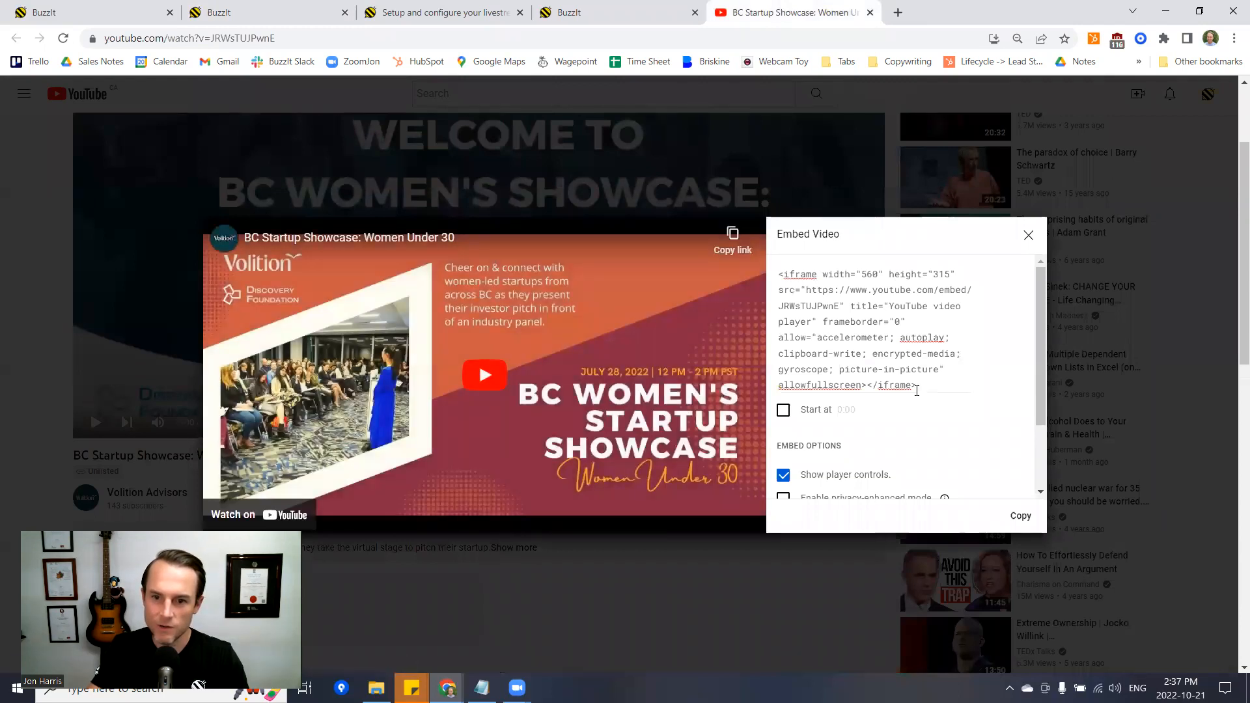
left_click(1021, 516)
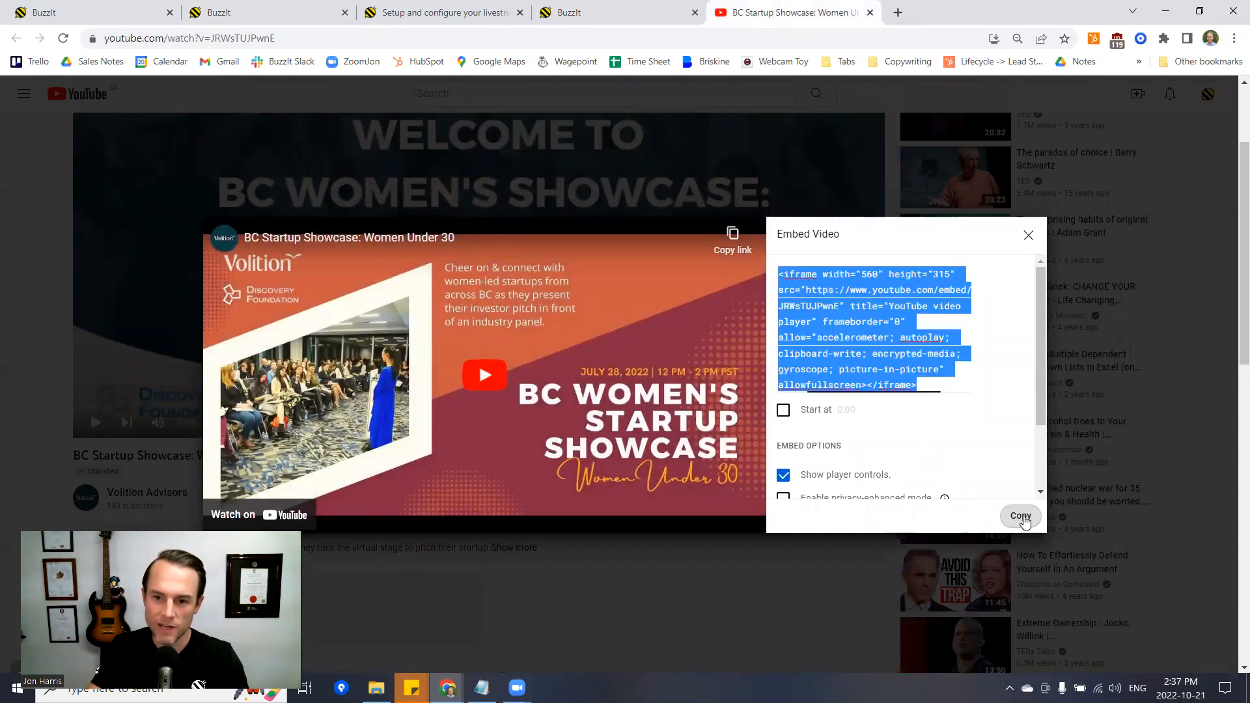
left_click(223, 7)
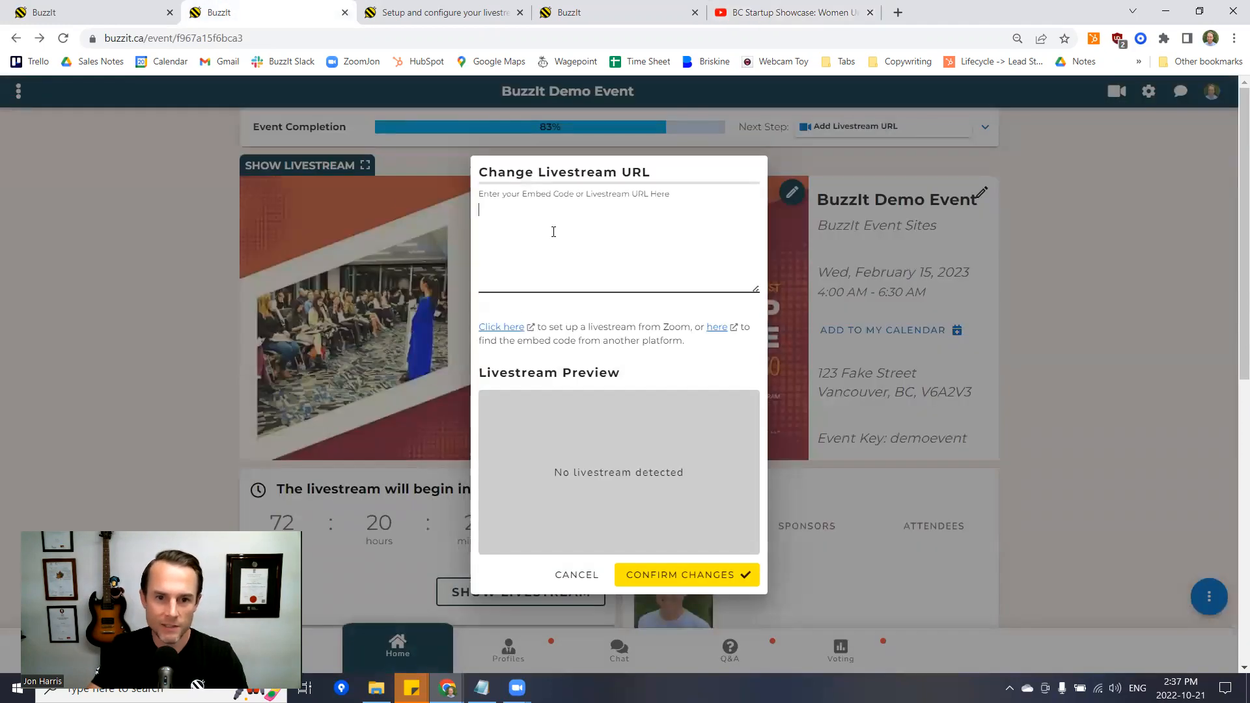
- Set the BC Startup Showcase YouTube embed as the livestream, save it, and preview it
key("ctrl+v")
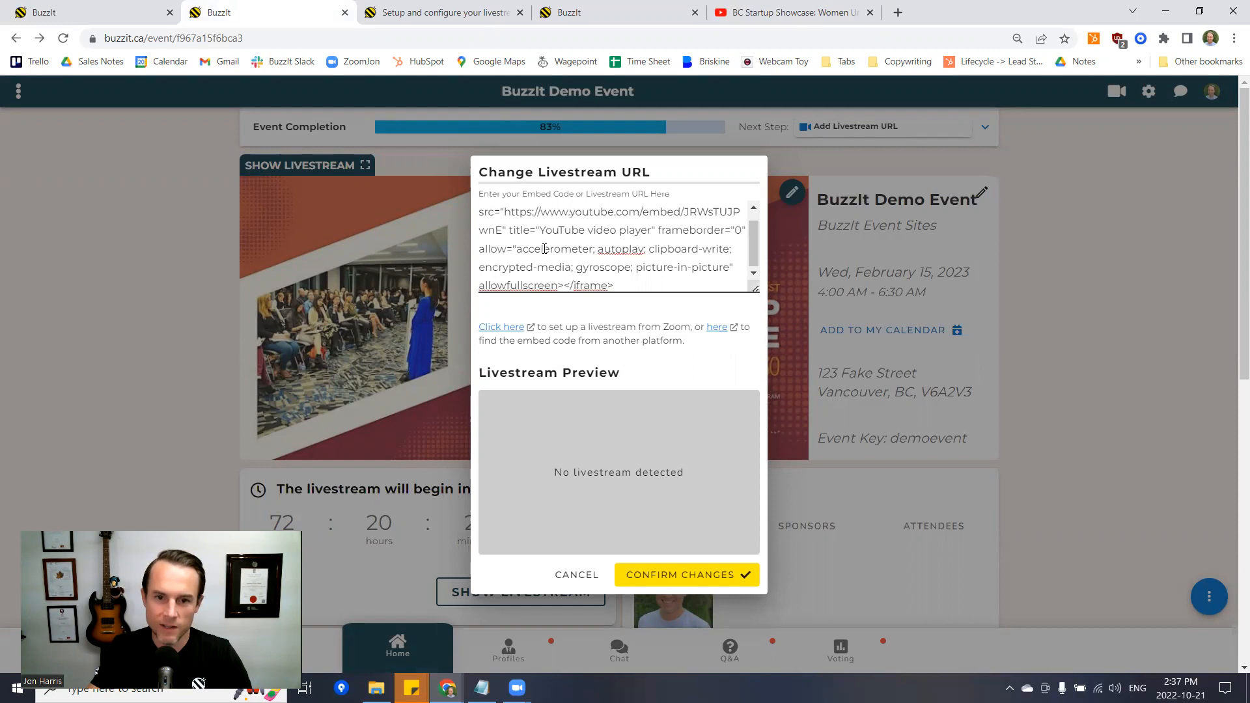
key("Tab")
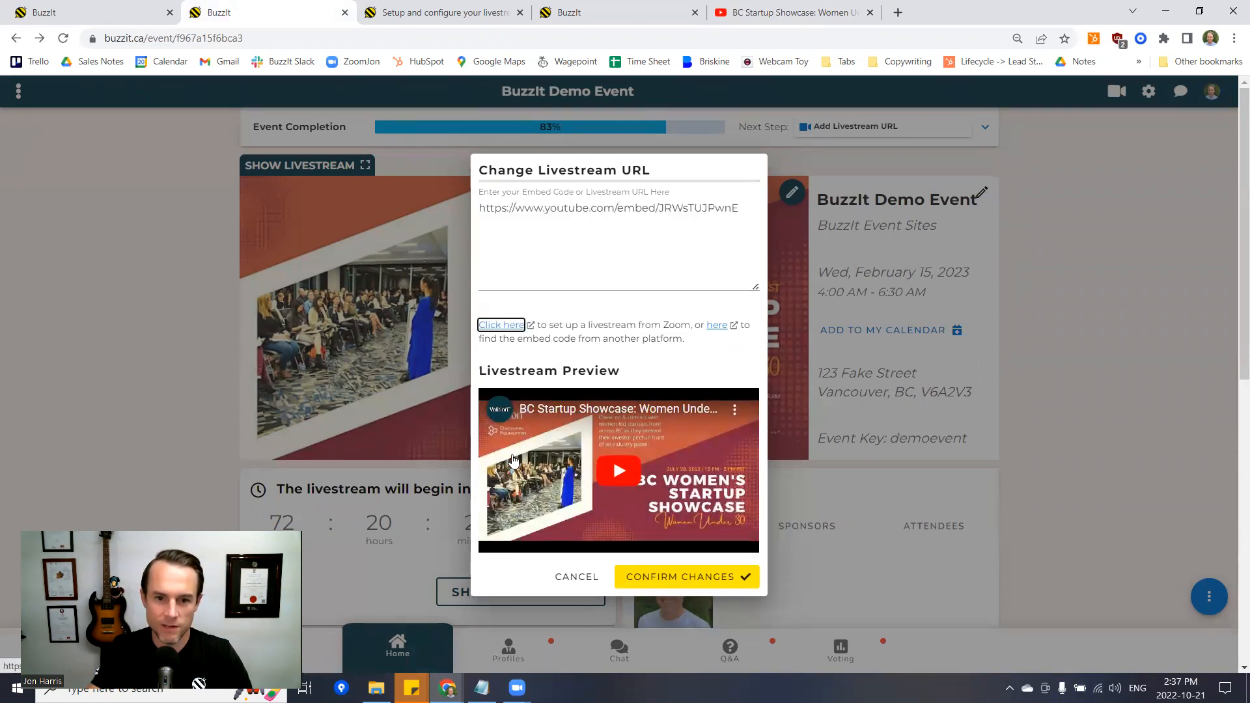
left_click(684, 581)
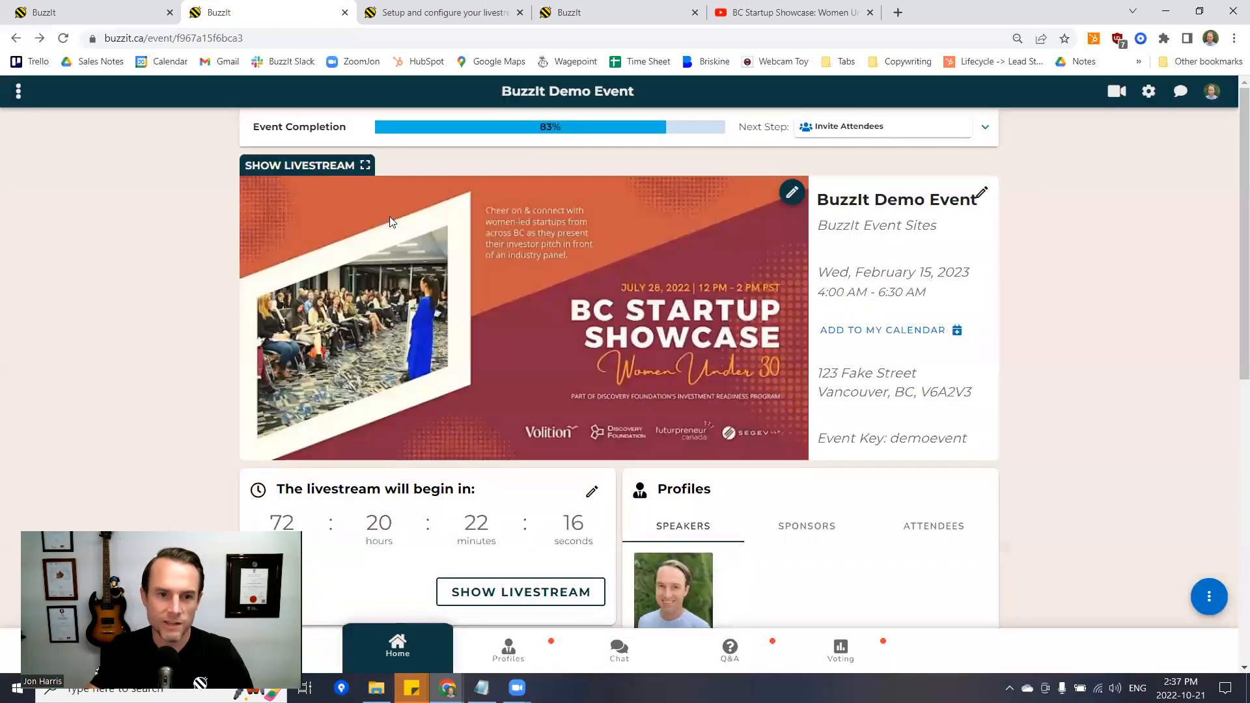
left_click(296, 169)
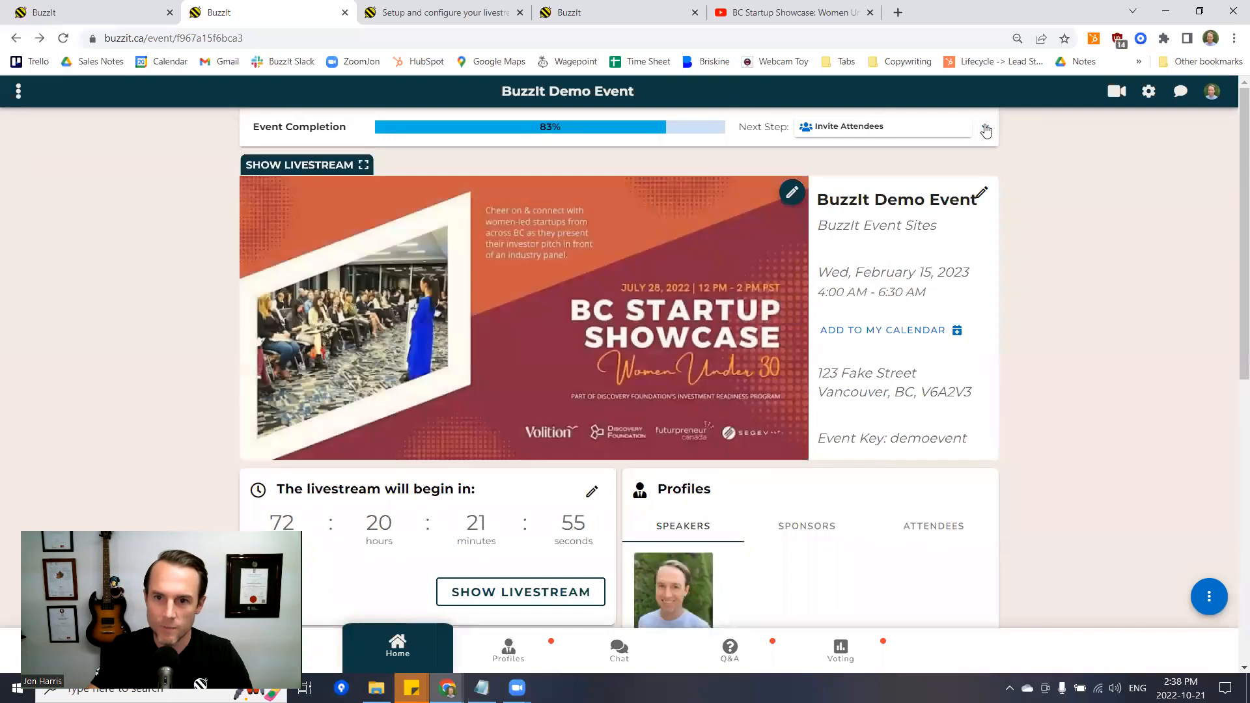
left_click(984, 128)
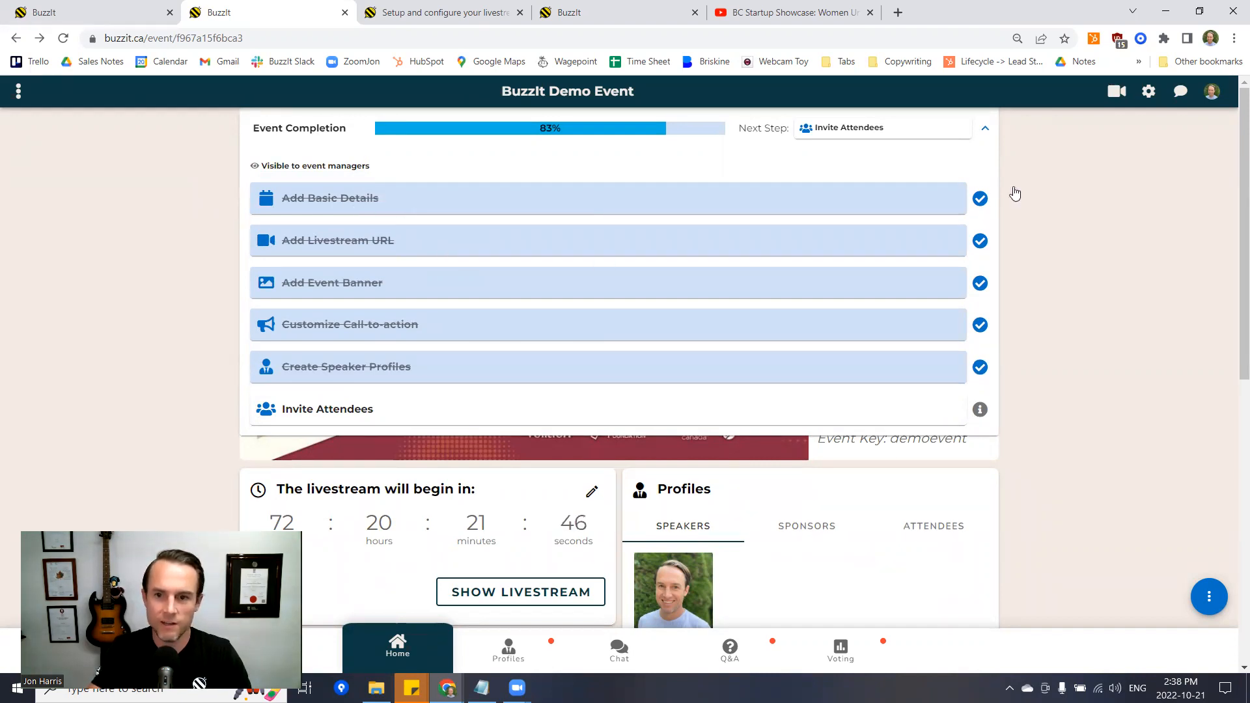
left_click(985, 129)
left_click(981, 193)
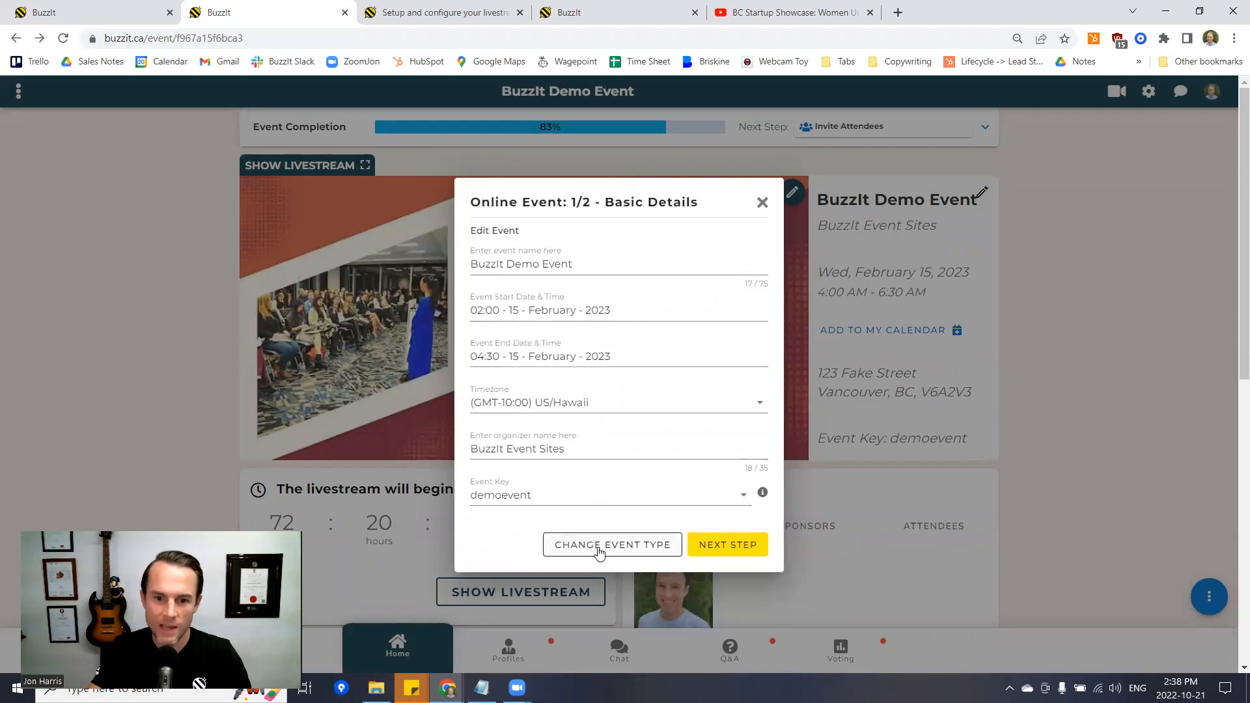
left_click(728, 547)
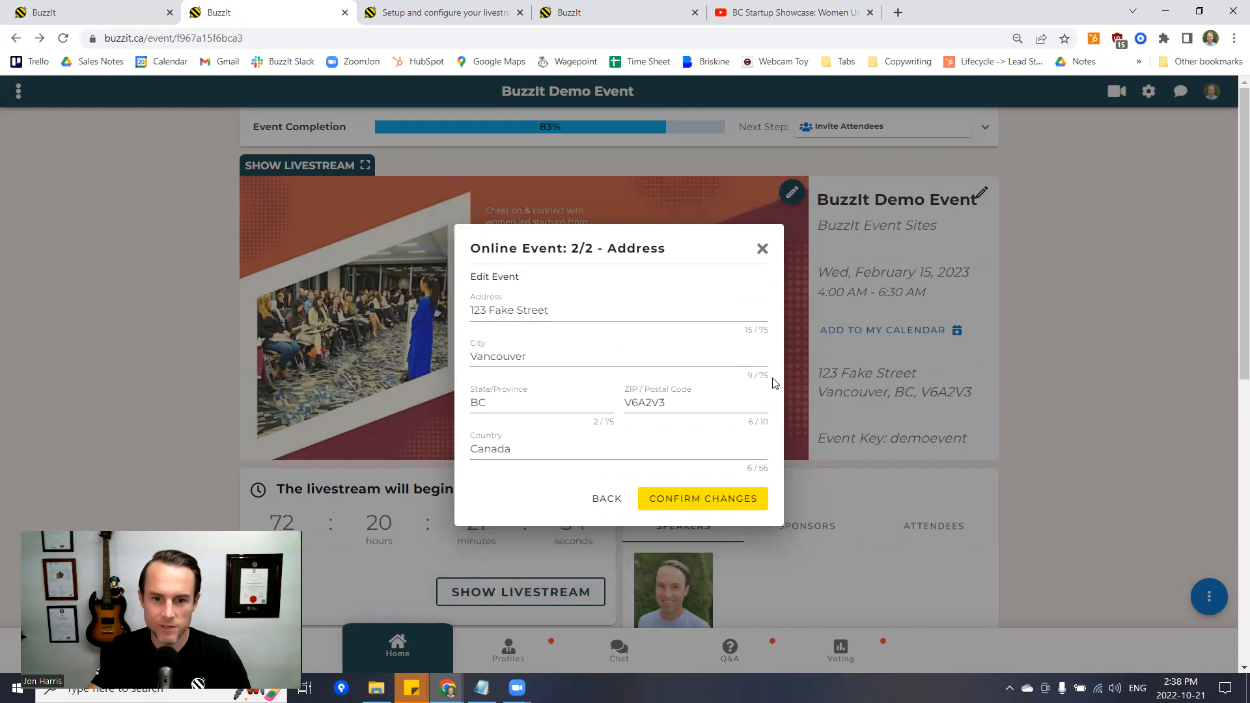
left_click(762, 249)
left_click(986, 129)
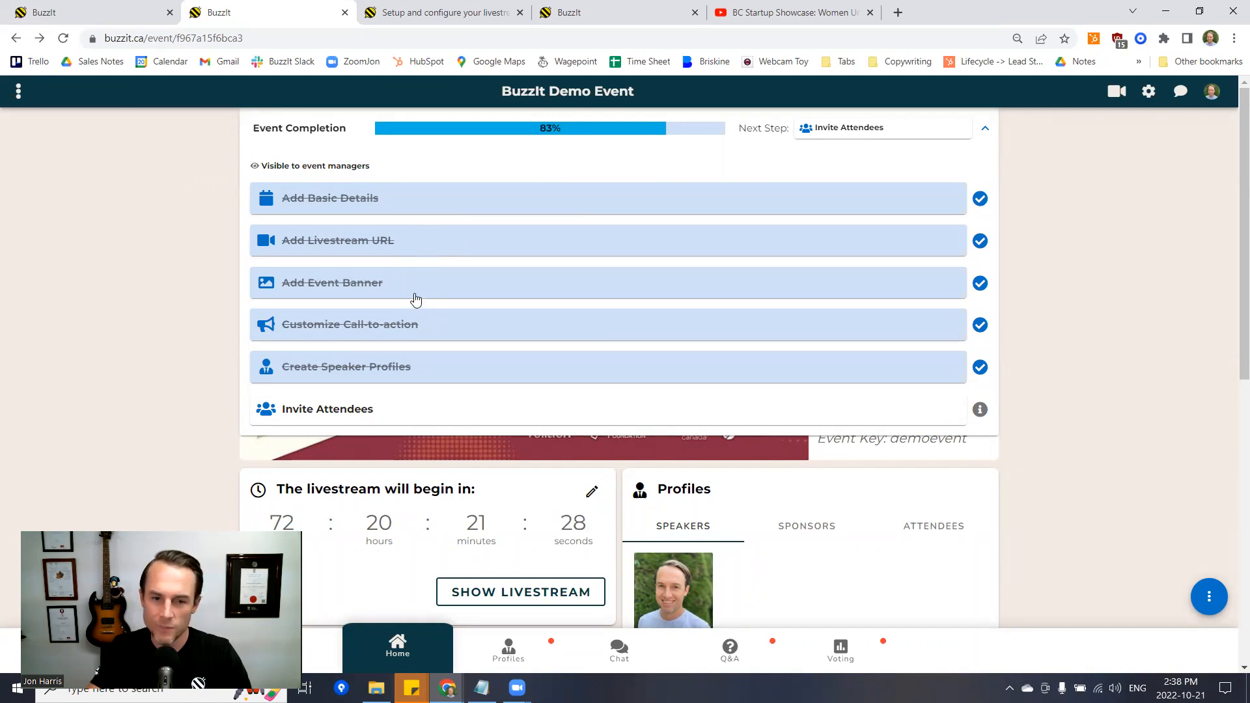
left_click(986, 128)
left_click(787, 196)
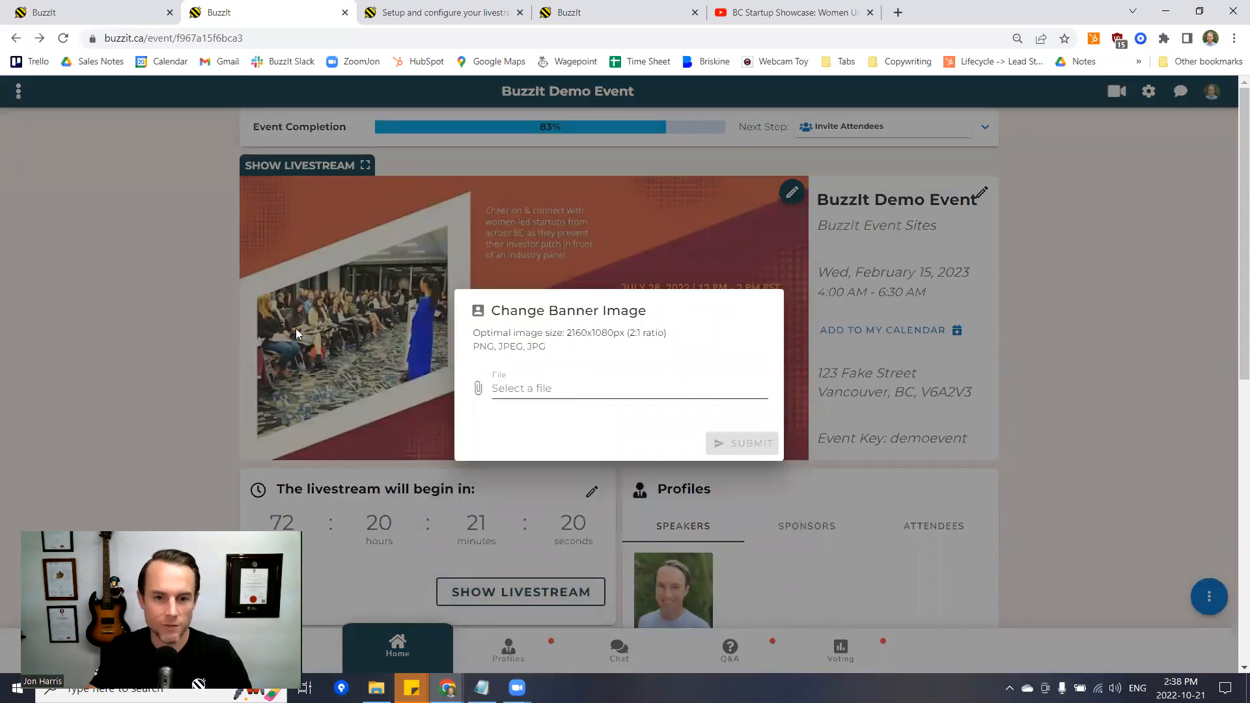
left_click(176, 284)
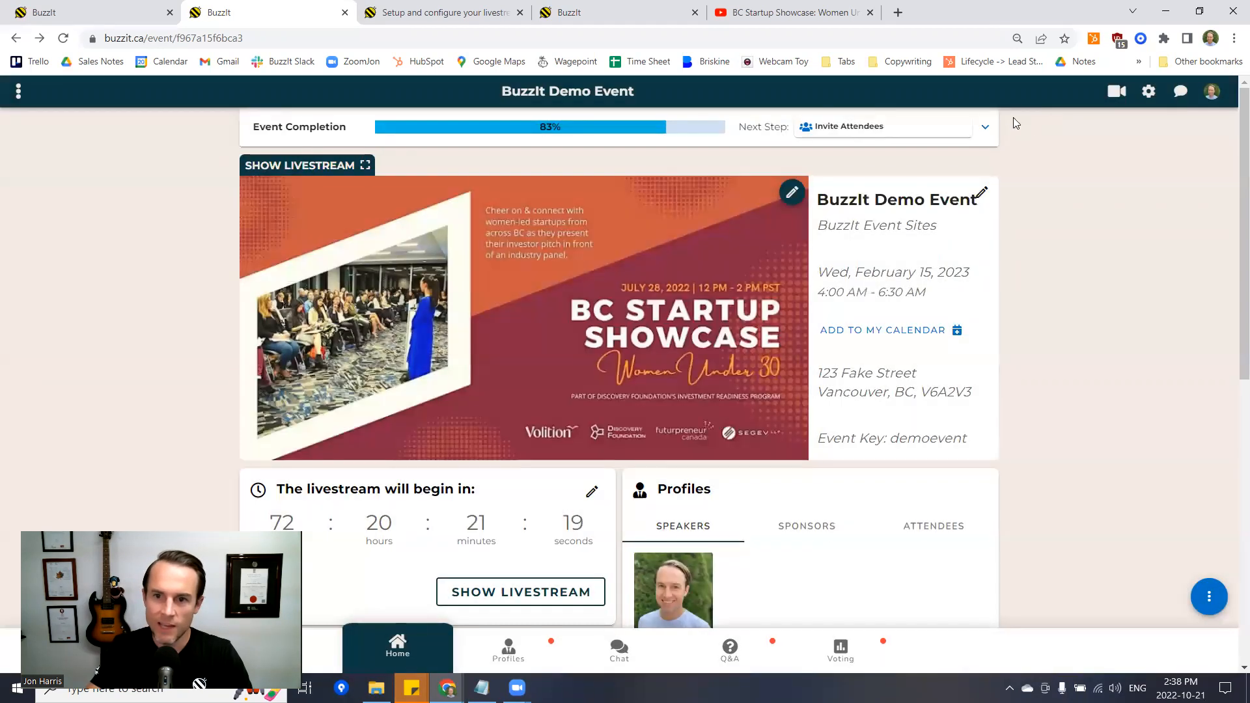
left_click(985, 128)
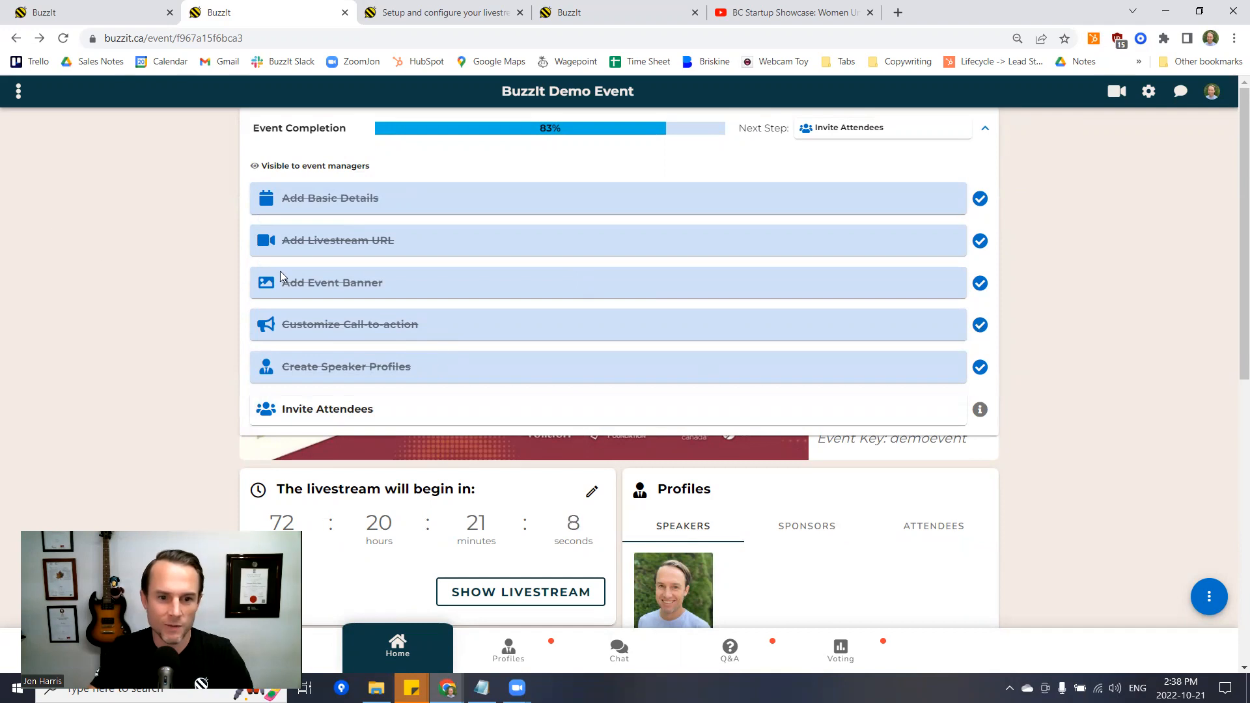
left_click(988, 132)
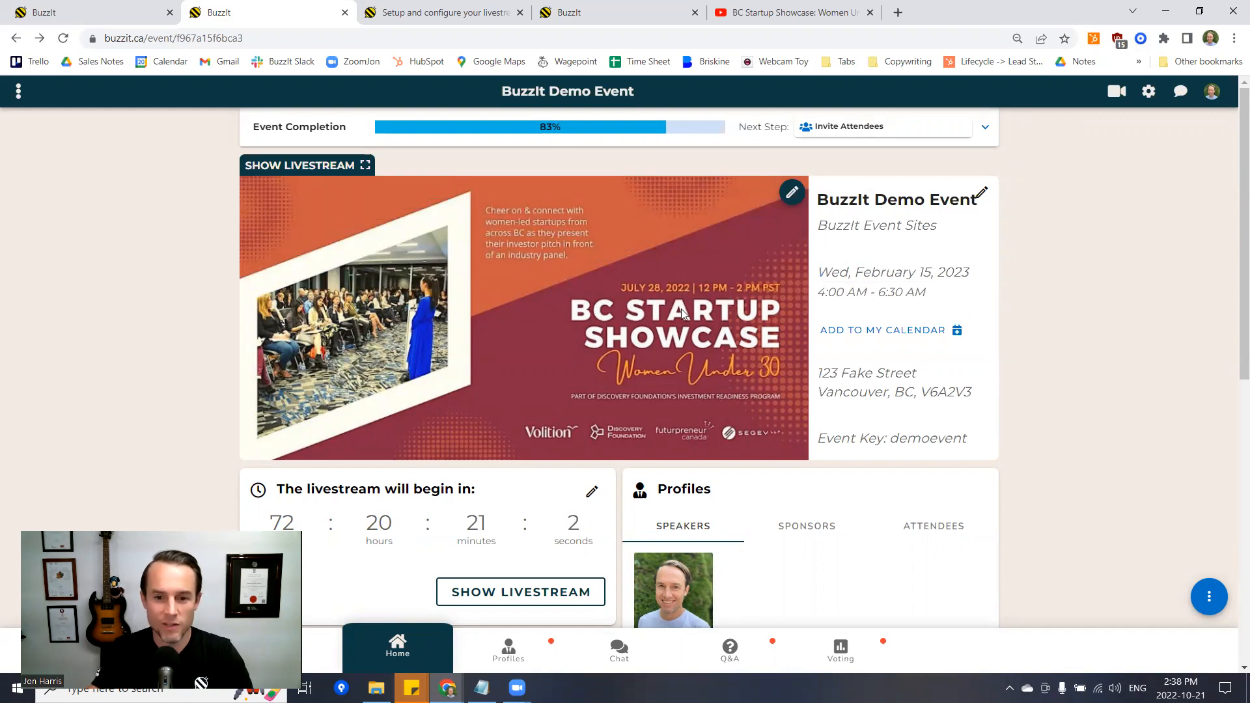
- Review the livestream setup help article and the phone view of the event page
scroll(567, 302, "down", 7)
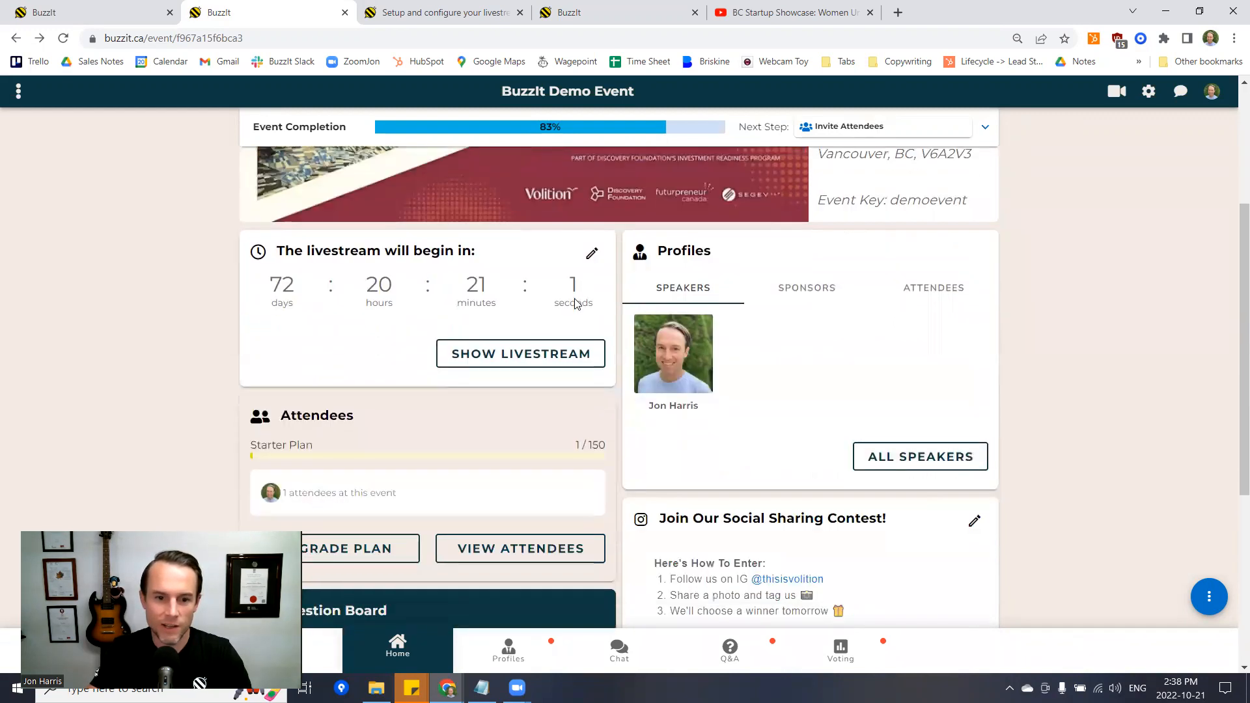
scroll(573, 302, "down", 2)
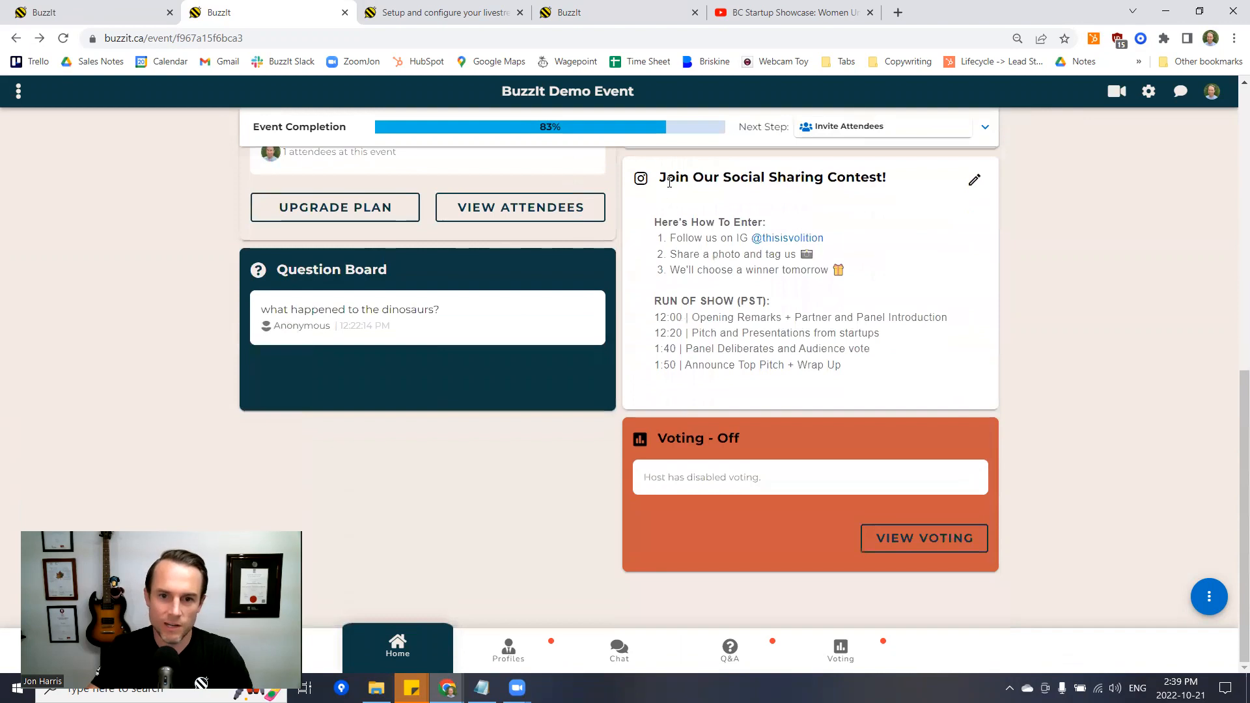
left_click(473, 10)
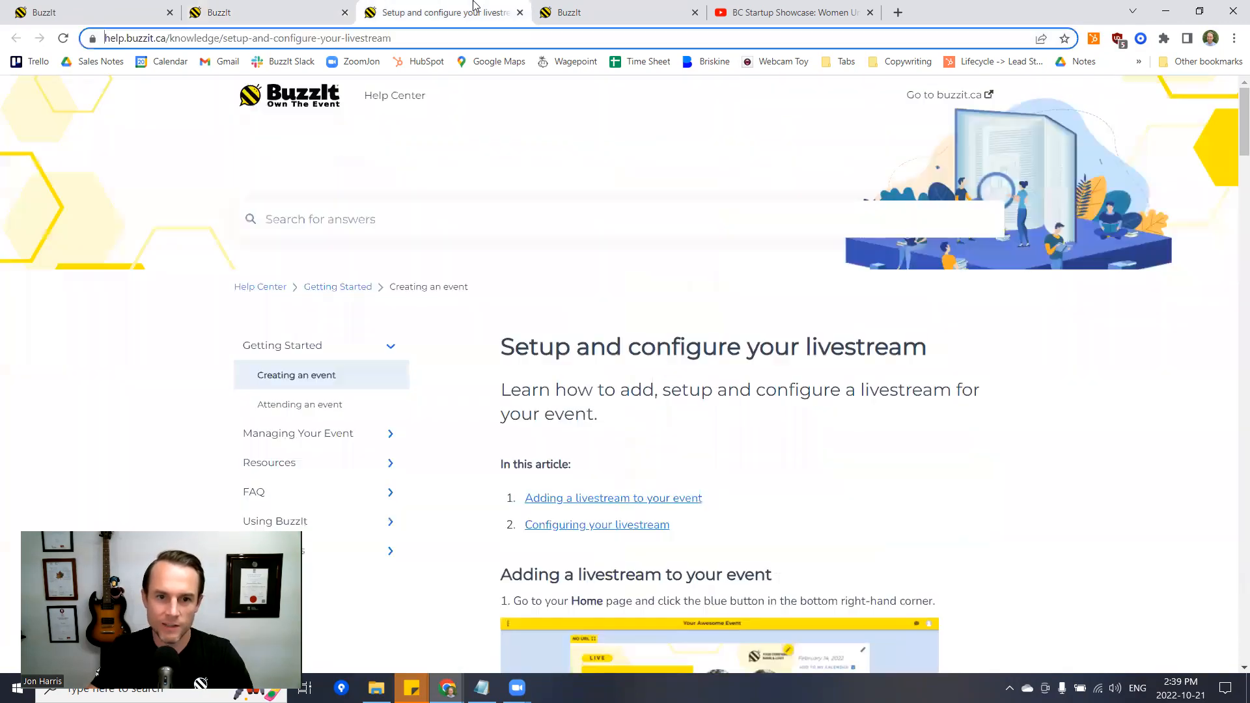
left_click(576, 13)
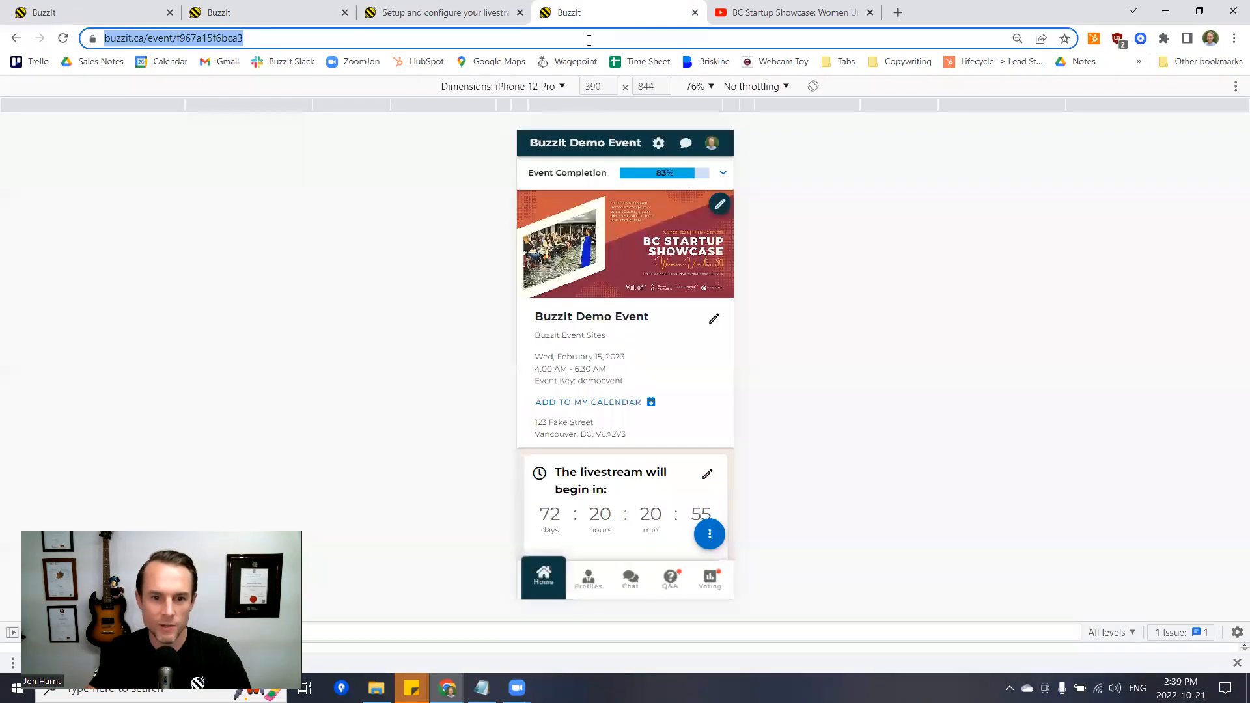
scroll(620, 381, "down", 8)
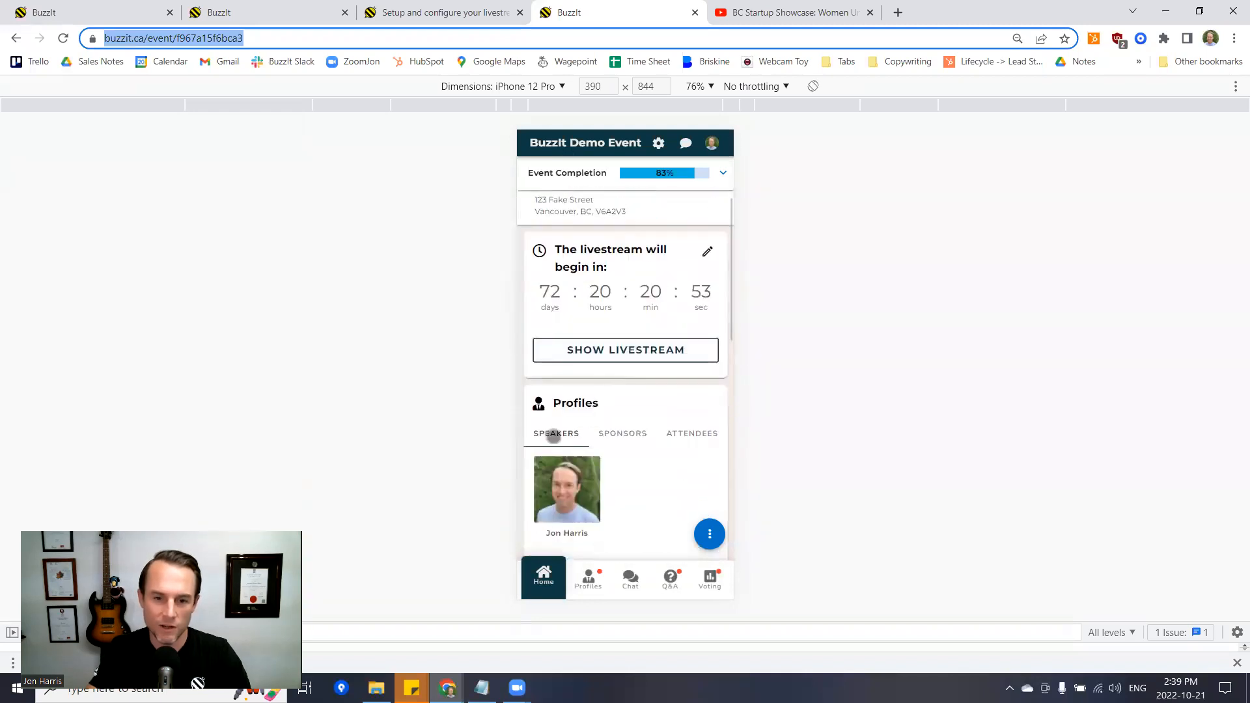
scroll(582, 293, "down", 7)
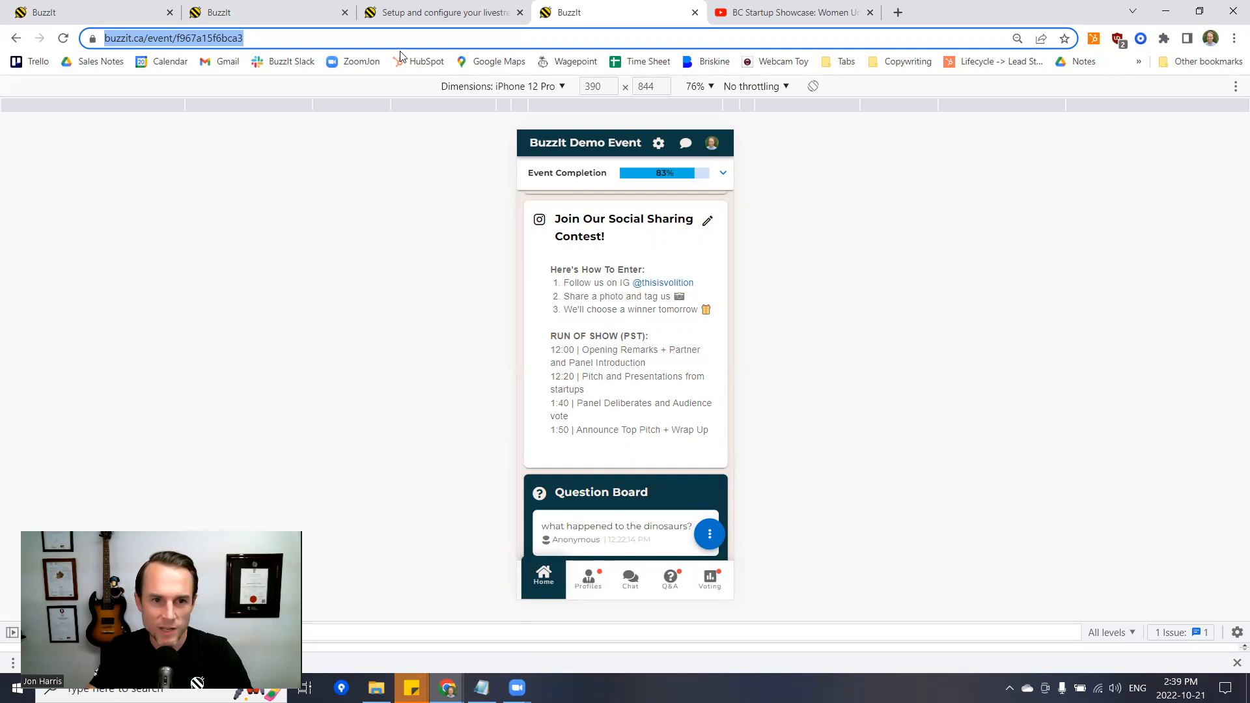
- Return to the desktop event dashboard and expand the Event Completion checklist
left_click(331, 16)
scroll(714, 355, "up", 1)
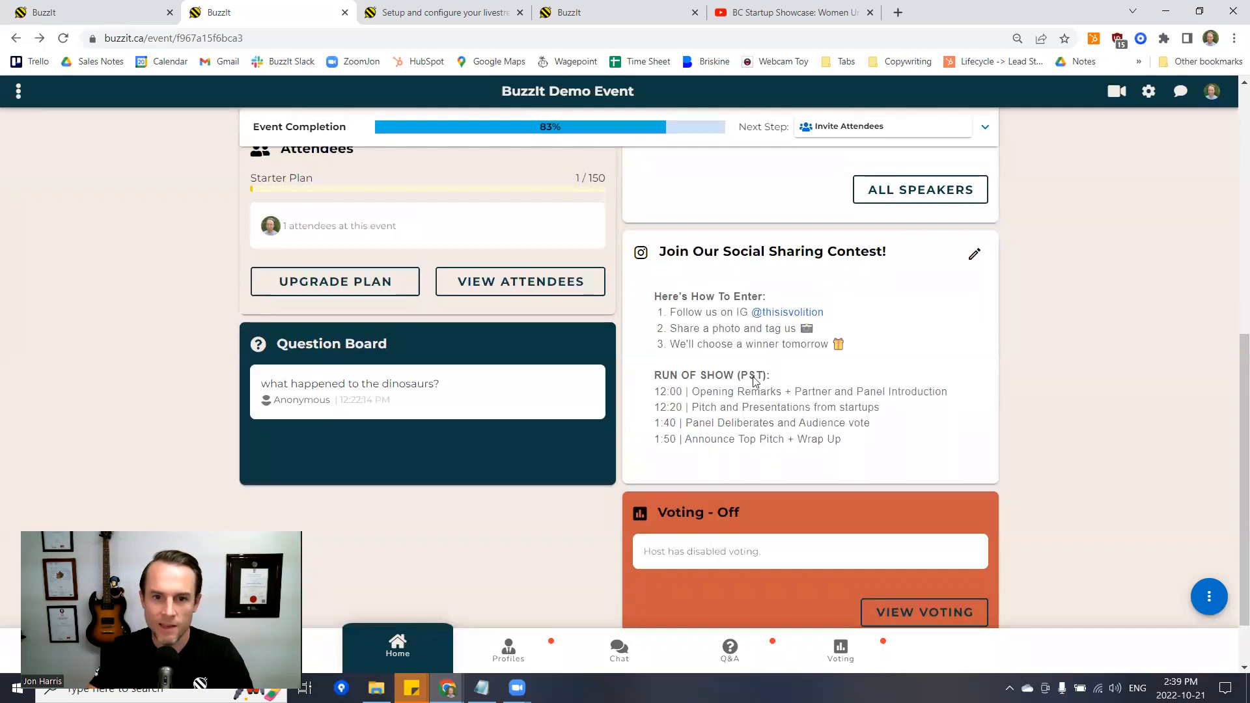
scroll(760, 388, "up", 8)
left_click(985, 127)
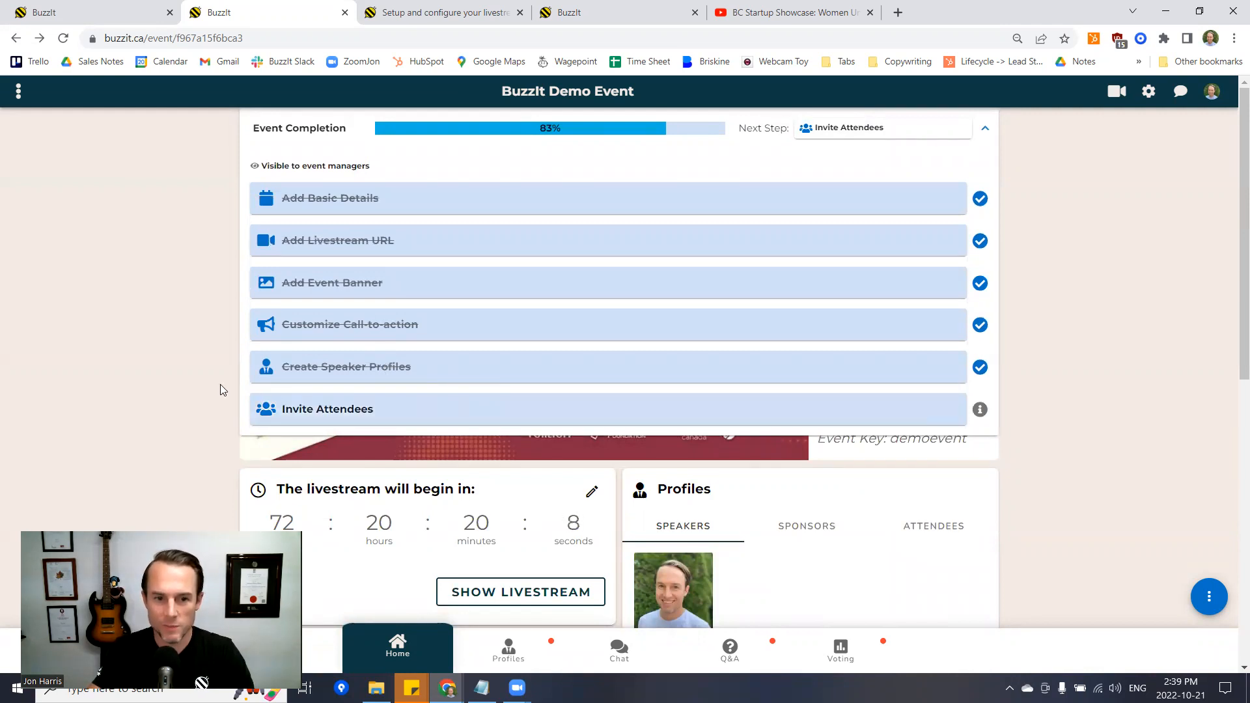
- Collapse the checklist and open the attendee's profile from the event's Profiles page
left_click(985, 128)
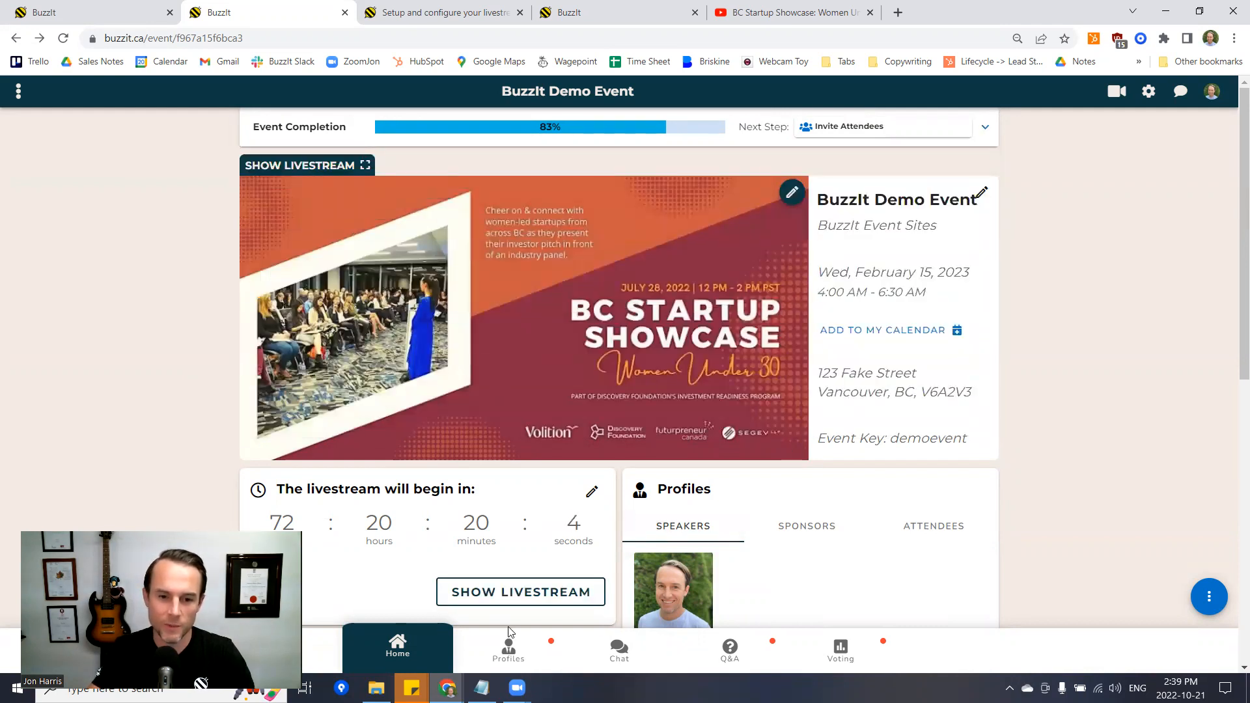
left_click(508, 648)
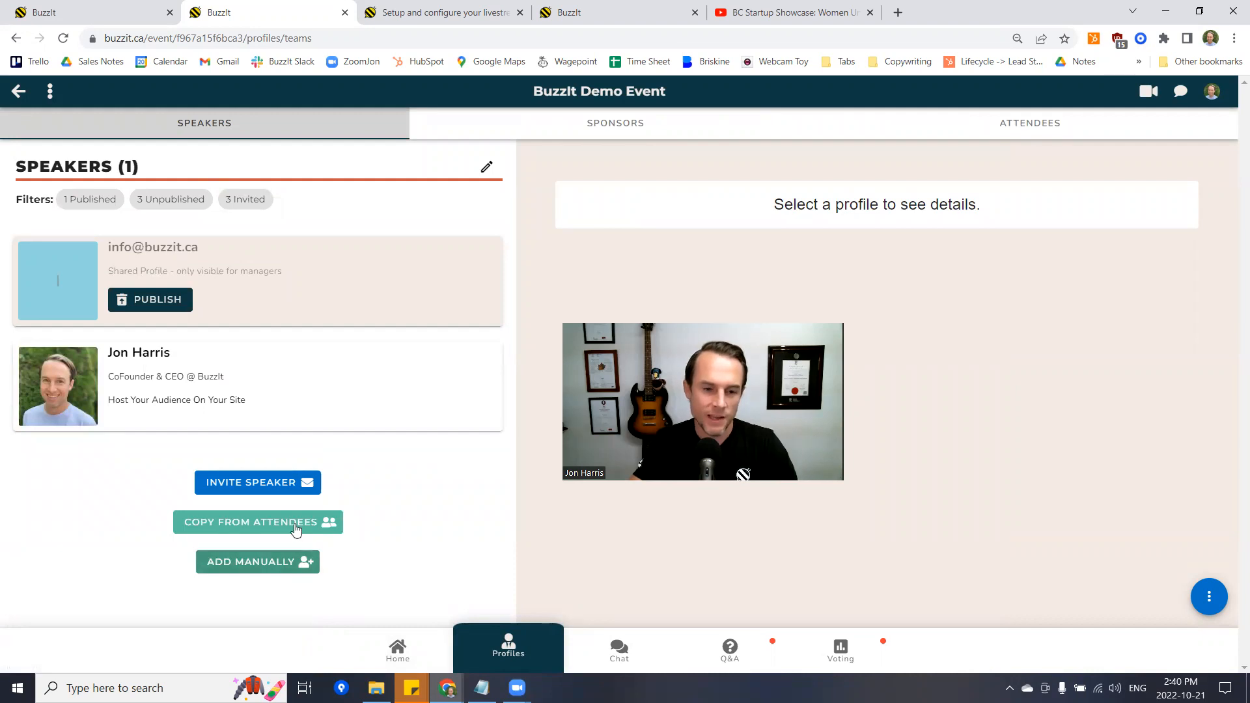
left_click(170, 388)
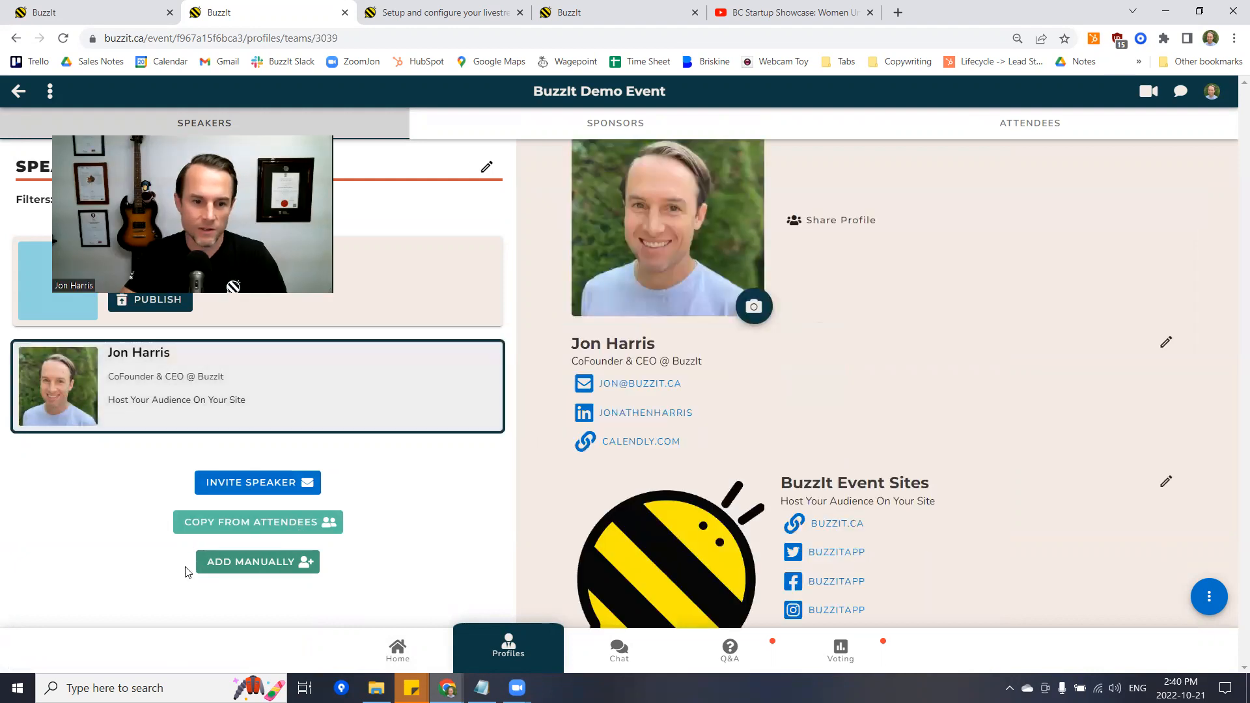
left_click(238, 529)
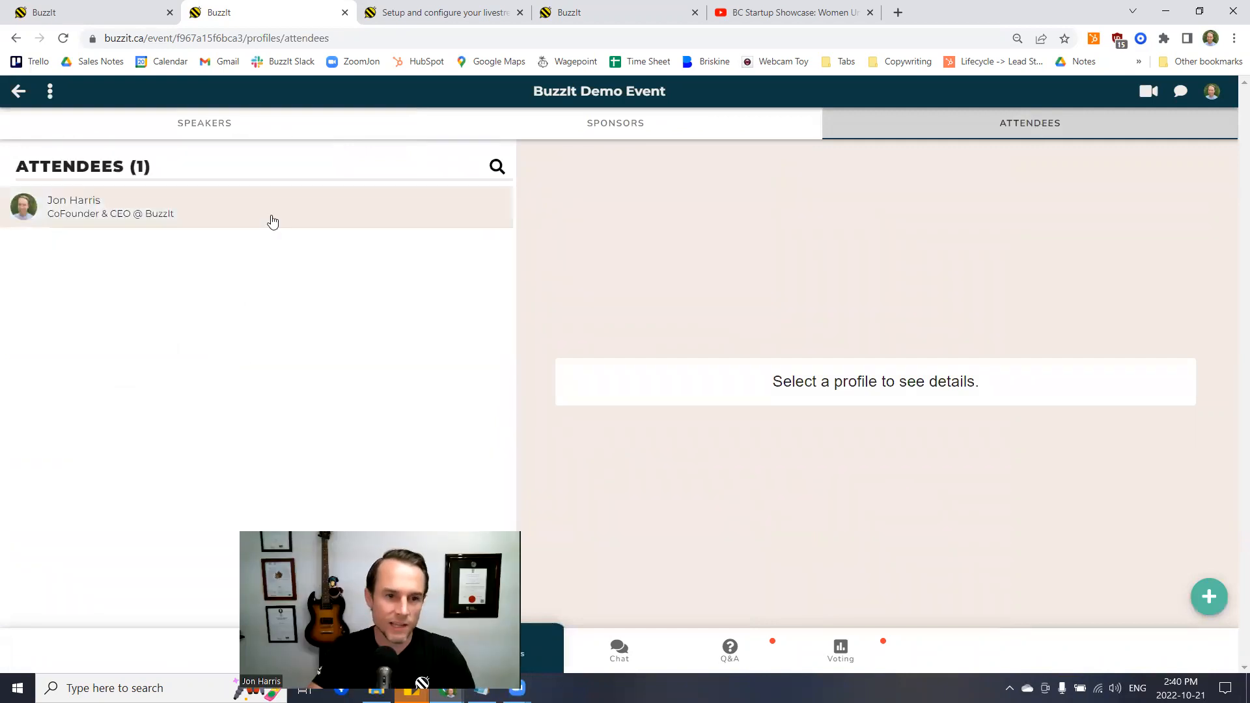
left_click(273, 222)
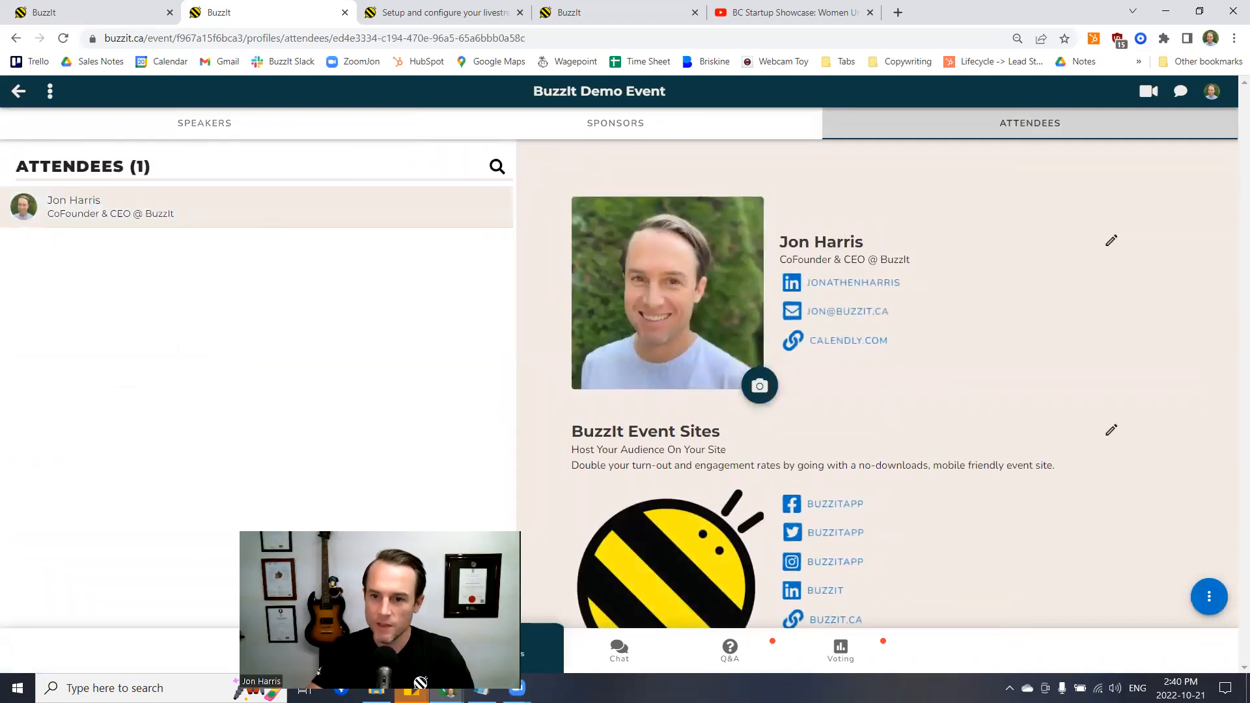
- Add the attendee profile to the Sponsor List and open it under Sponsors
left_click(1207, 598)
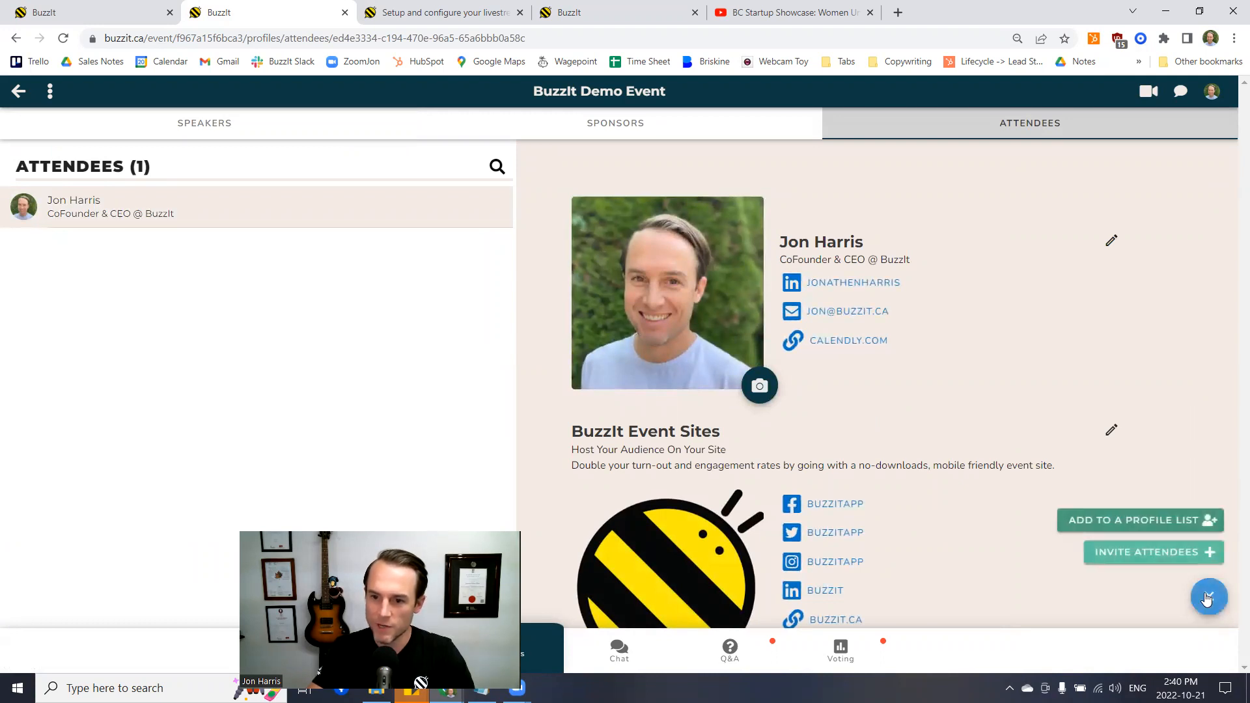
left_click(1139, 520)
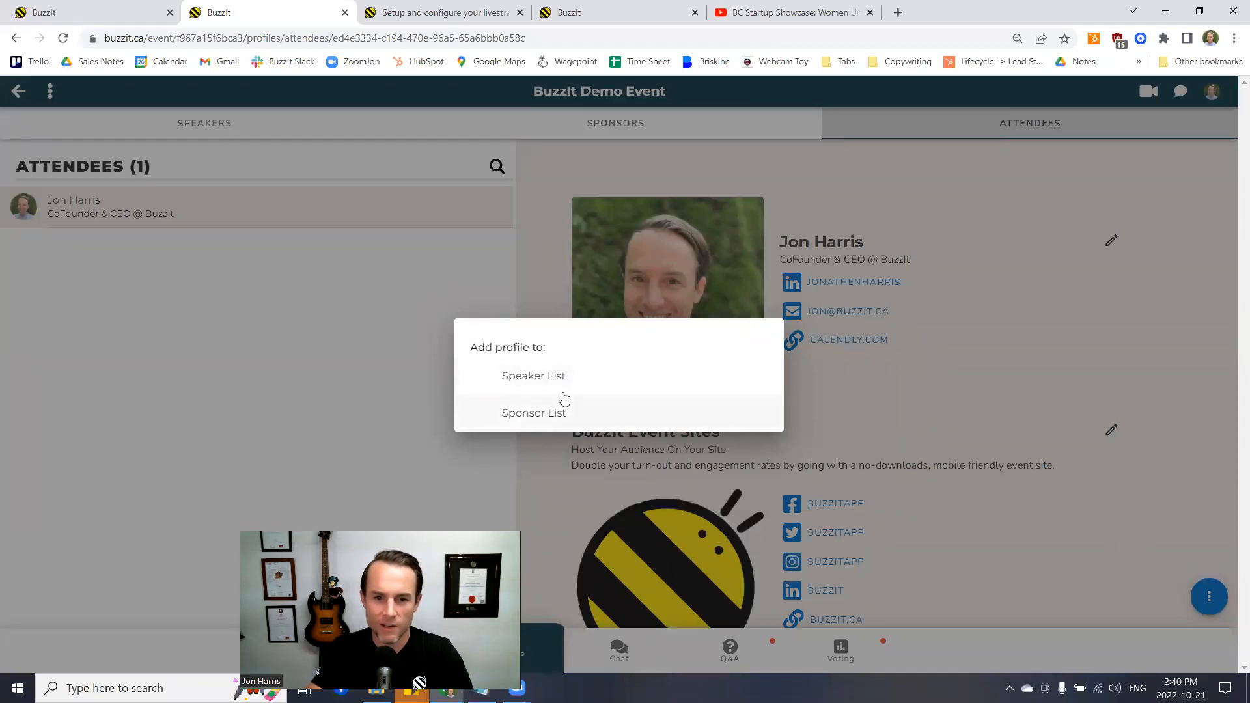
left_click(556, 409)
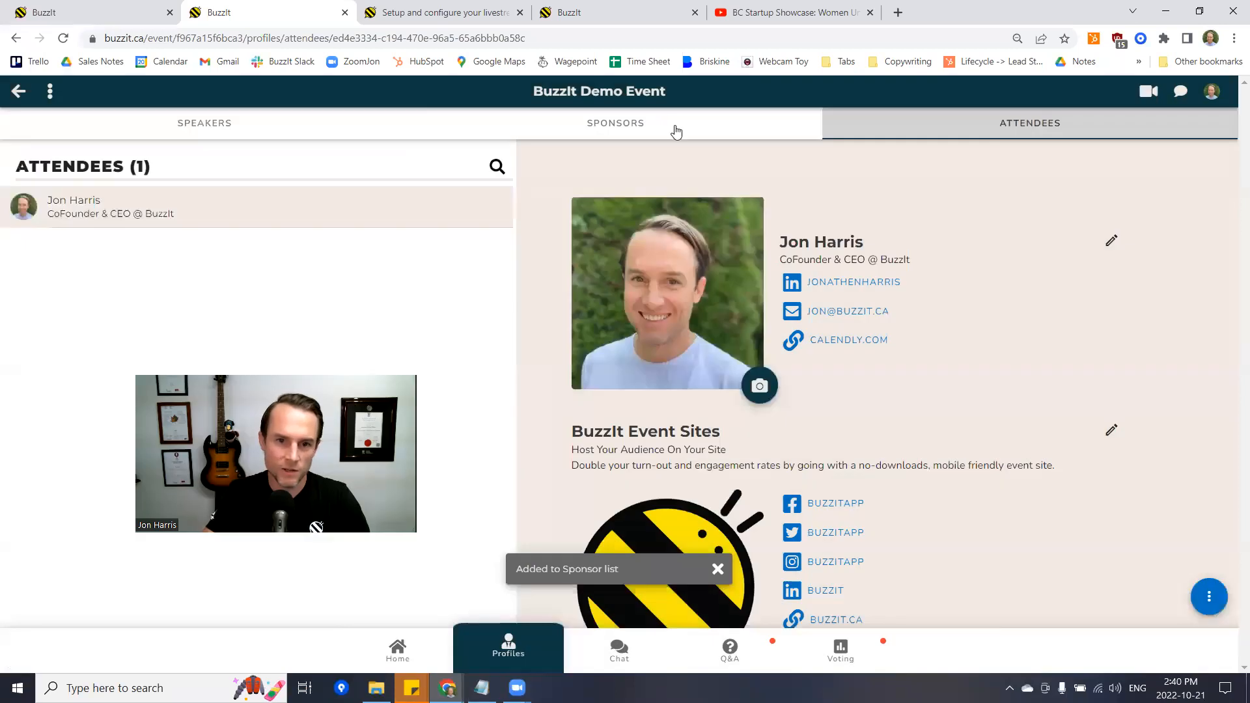
left_click(676, 133)
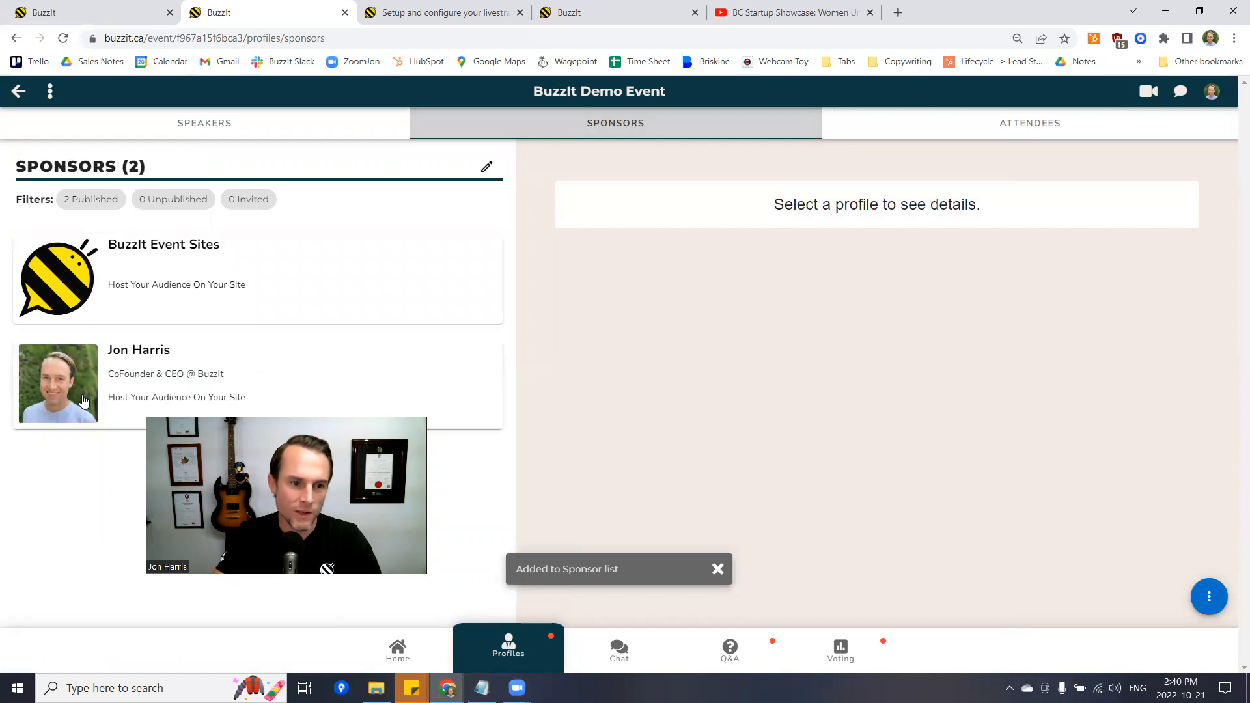
left_click(175, 349)
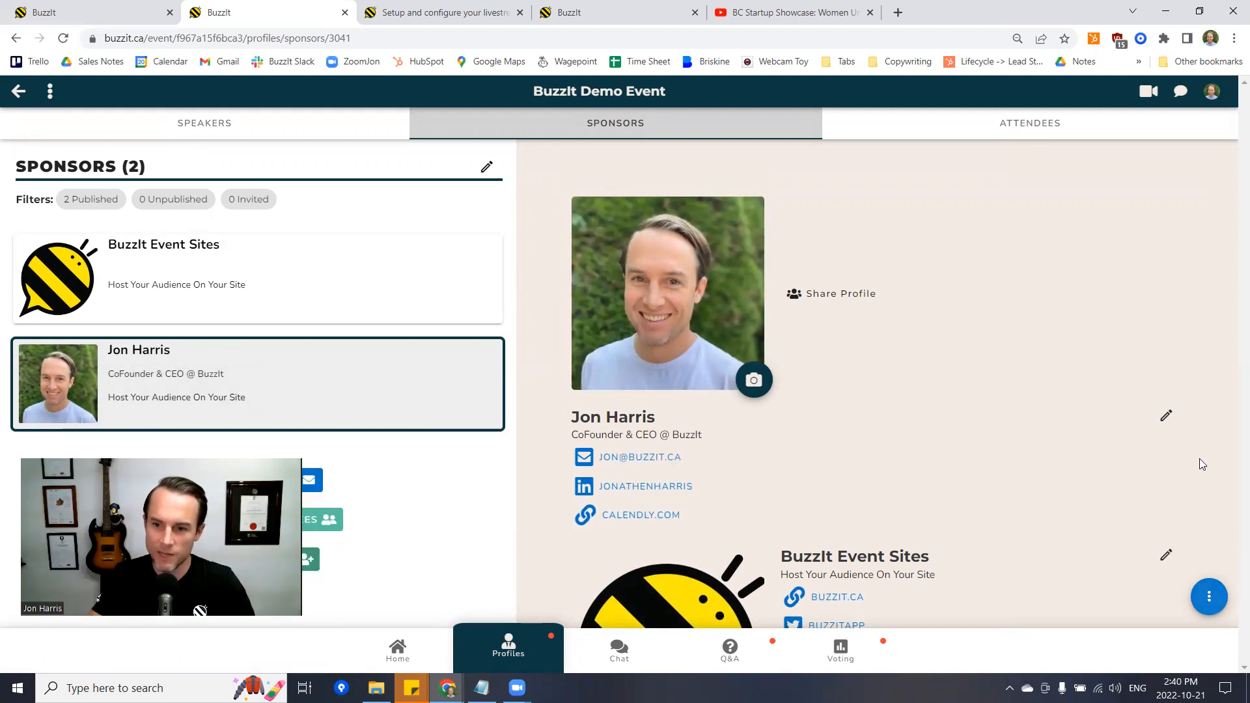
- Edit the new sponsor to delete its personal picture and clear the Name and Title fields
left_click(1166, 415)
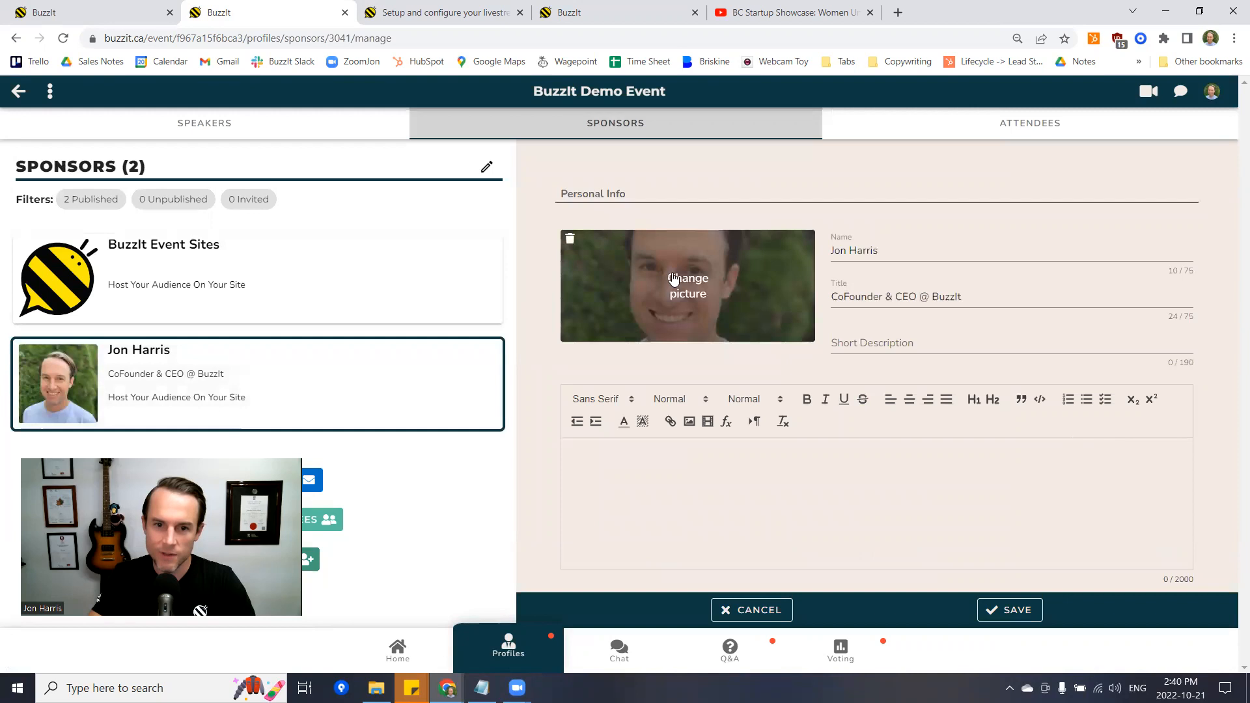
scroll(585, 191, "down", 10)
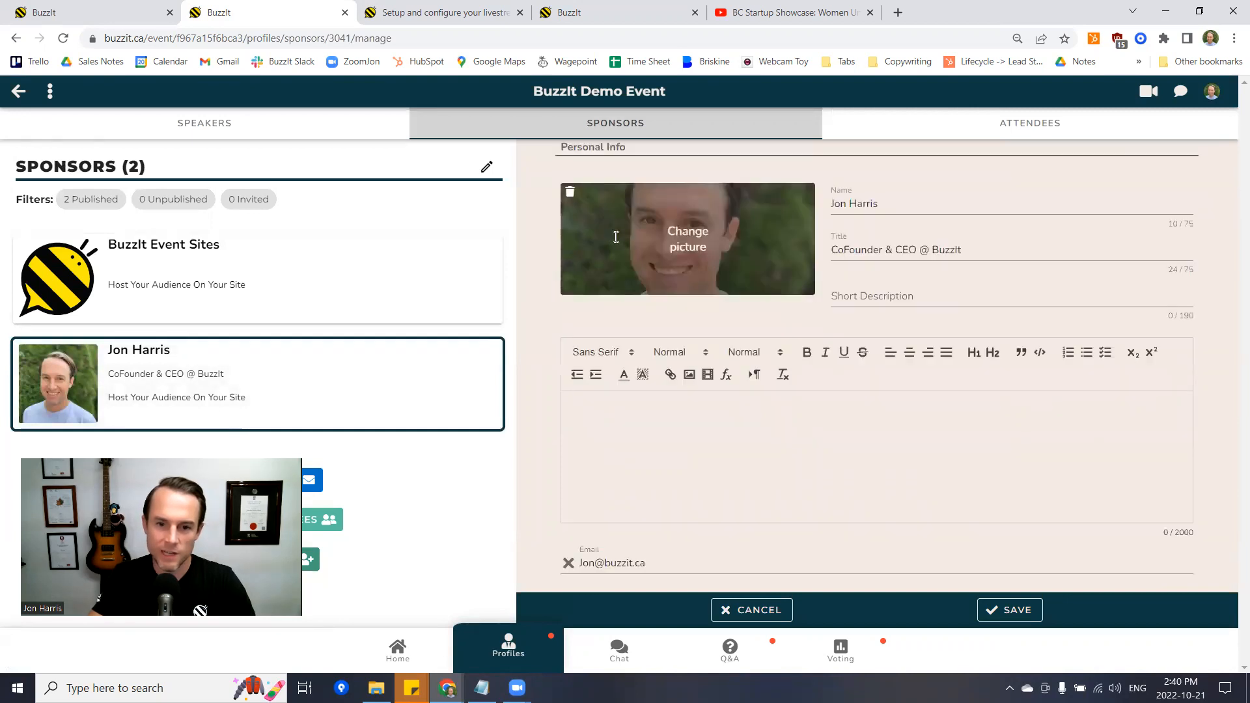
scroll(598, 270, "up", 10)
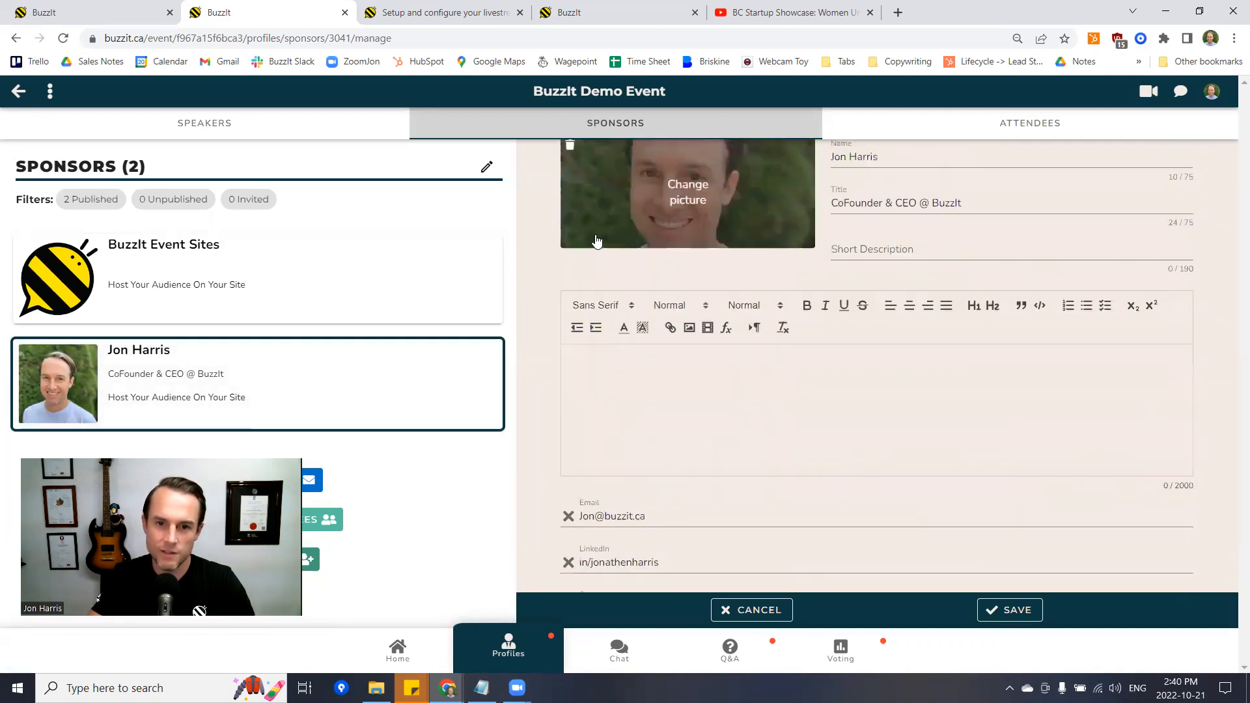
left_click(573, 243)
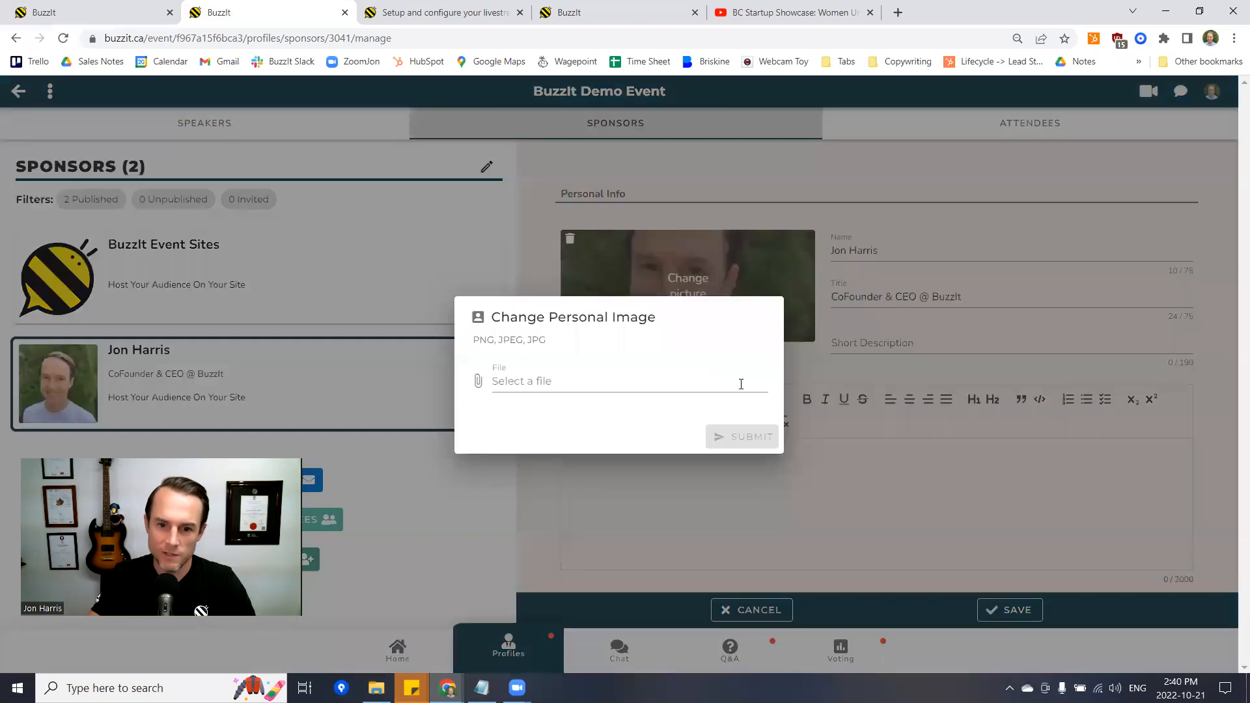
left_click(572, 240)
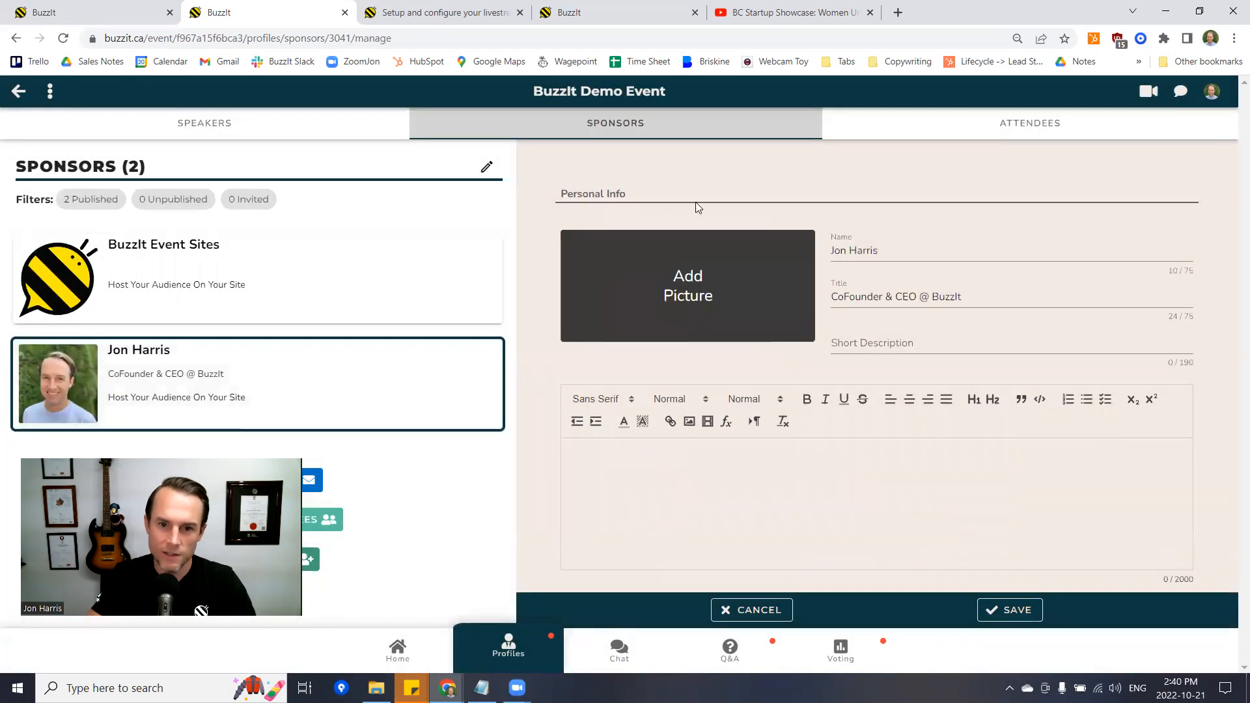
triple_click(898, 256)
key("BackSpace")
triple_click(881, 292)
key("BackSpace")
- Remove the Email, LinkedIn and Calendly contact rows and save the sponsor profile
scroll(866, 361, "down", 5)
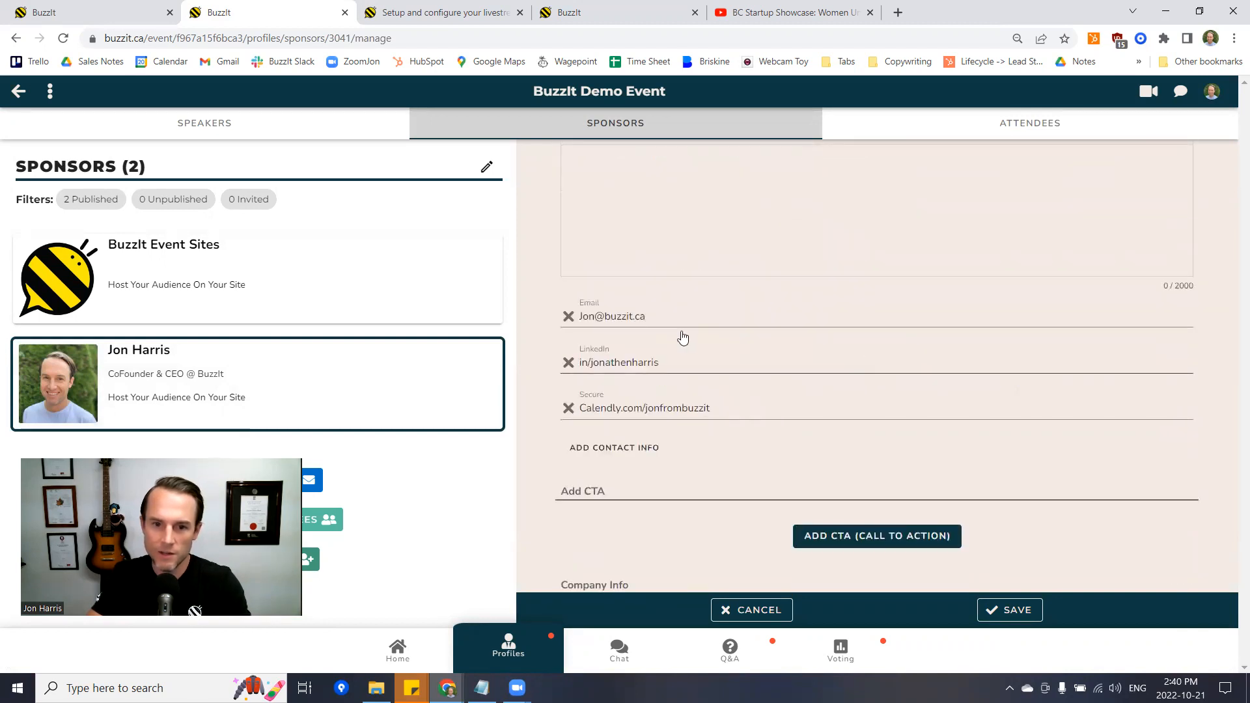
left_click(569, 317)
left_click(567, 318)
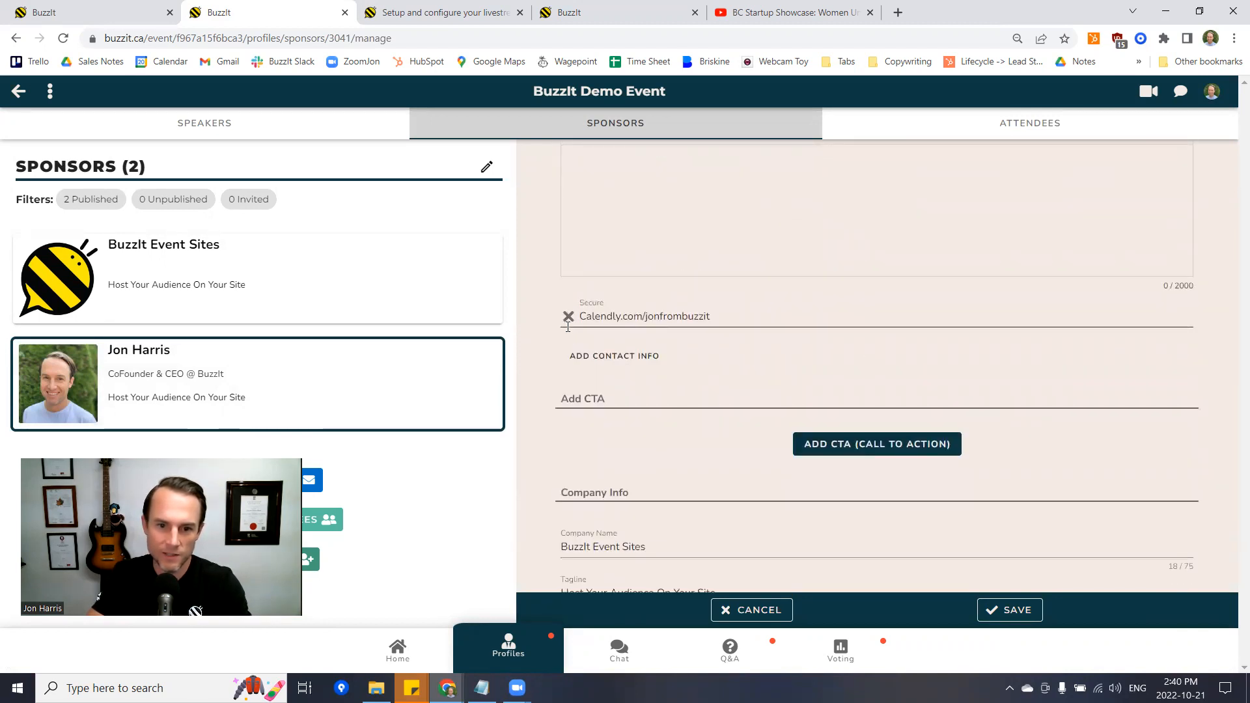
left_click(568, 317)
scroll(922, 493, "down", 1)
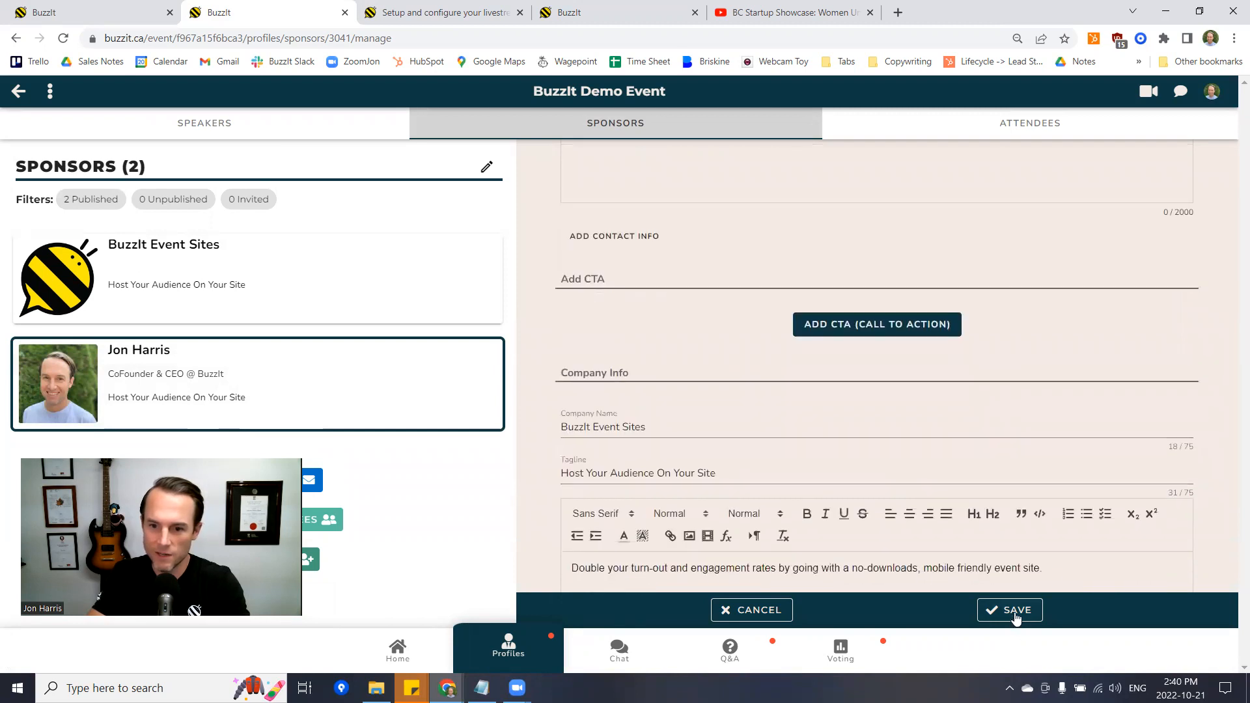
left_click(1010, 610)
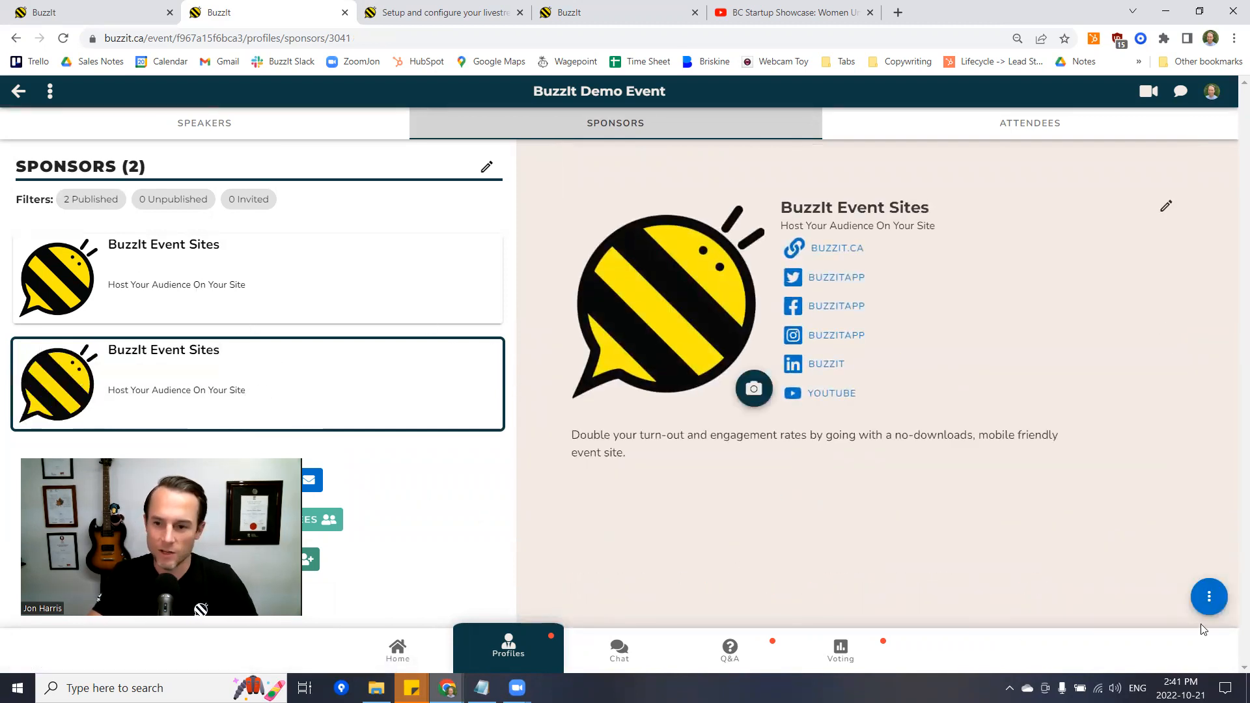
- Unpublish the duplicate BuzzIt Event Sites sponsor, then delete it
left_click(1208, 596)
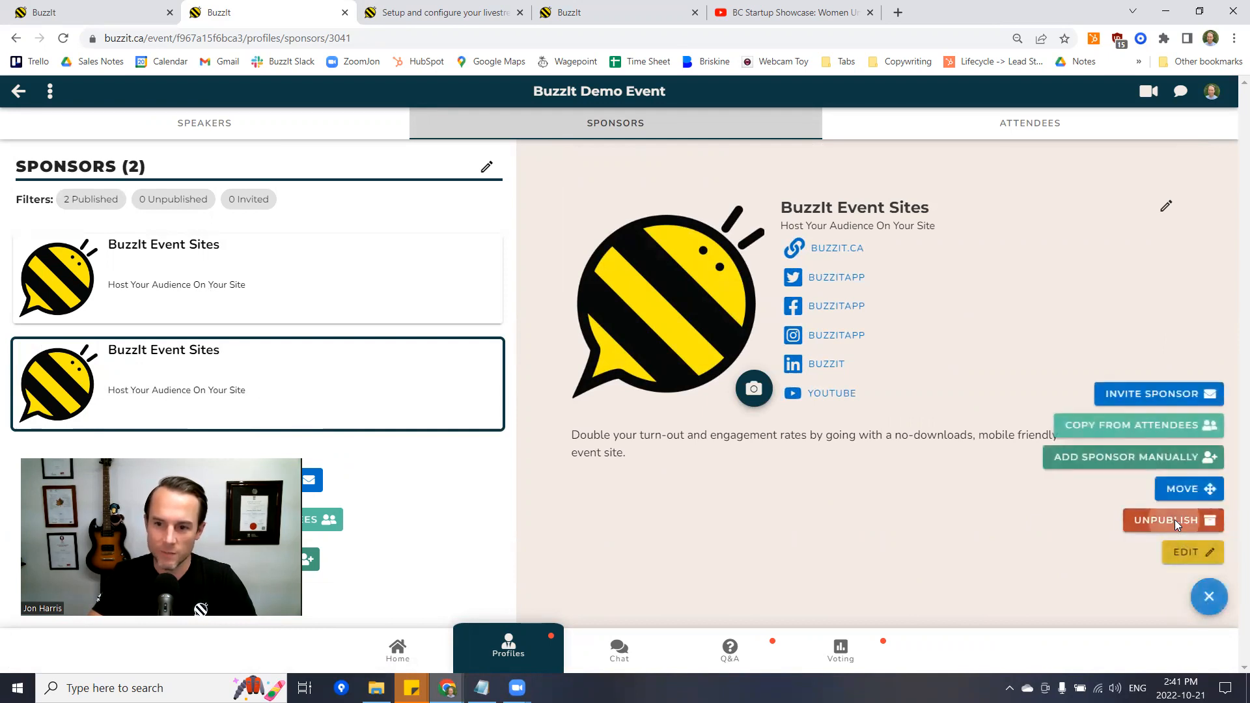
left_click(1176, 525)
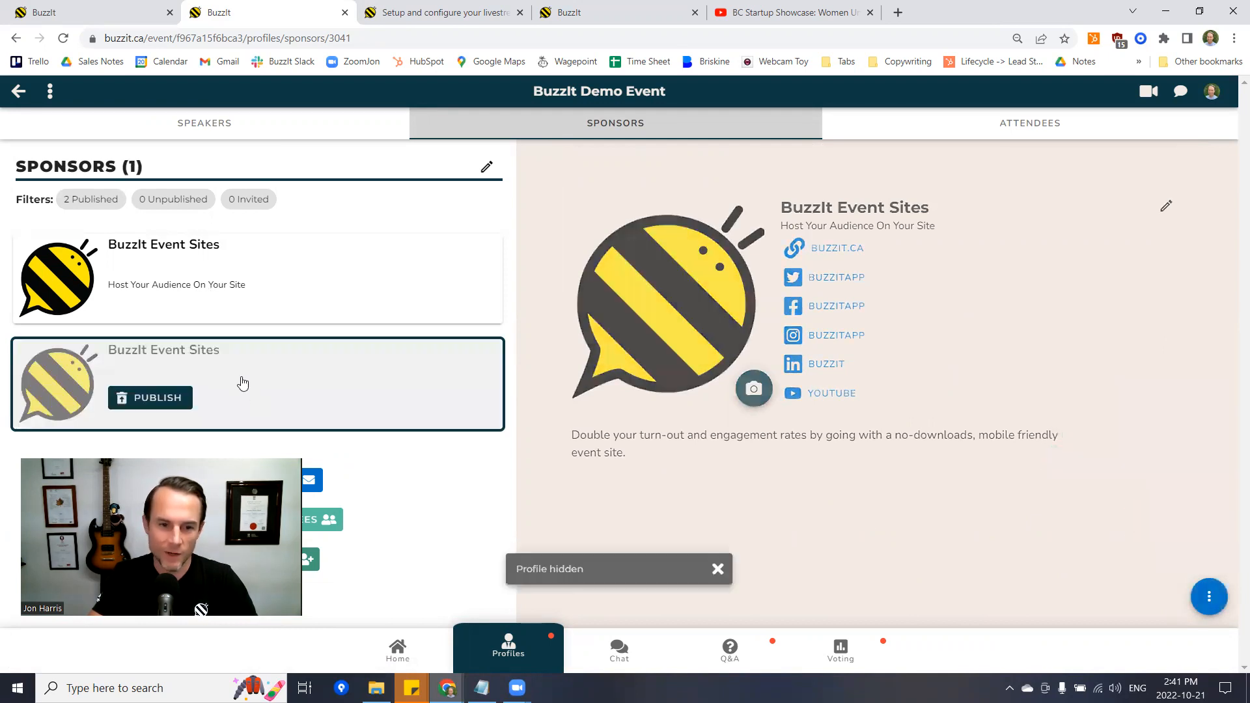
left_click(1207, 606)
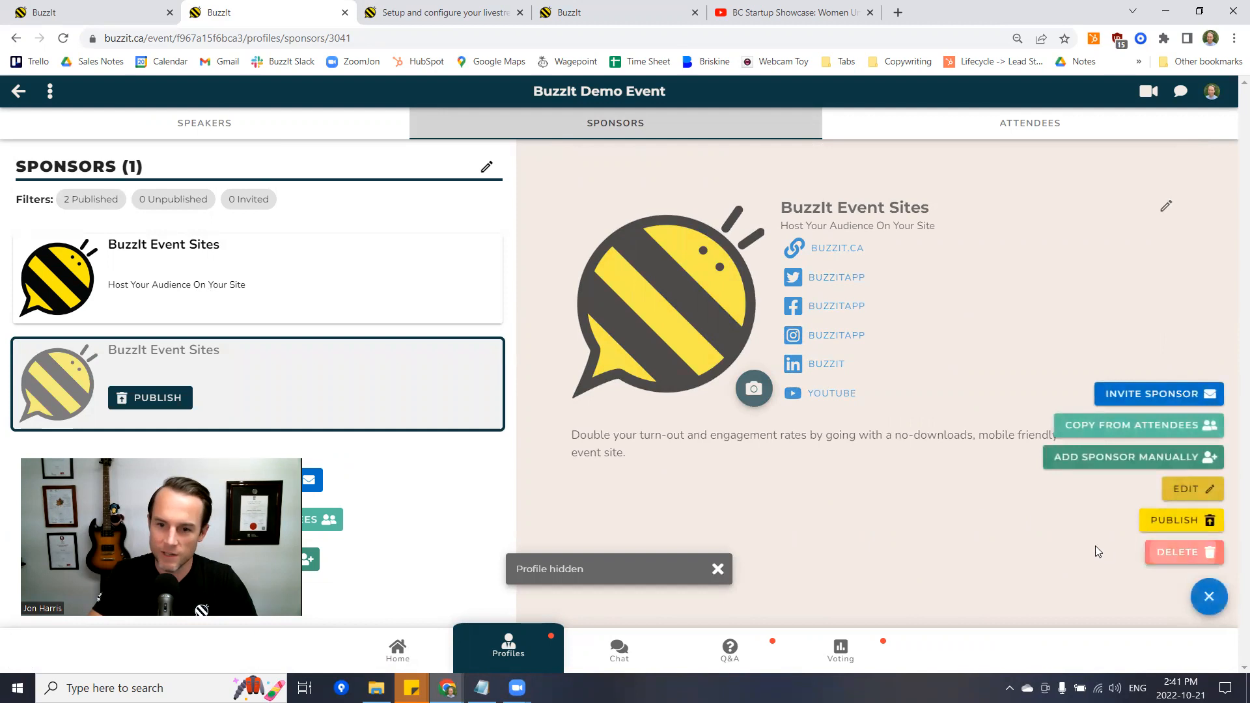
left_click(1179, 553)
left_click(746, 422)
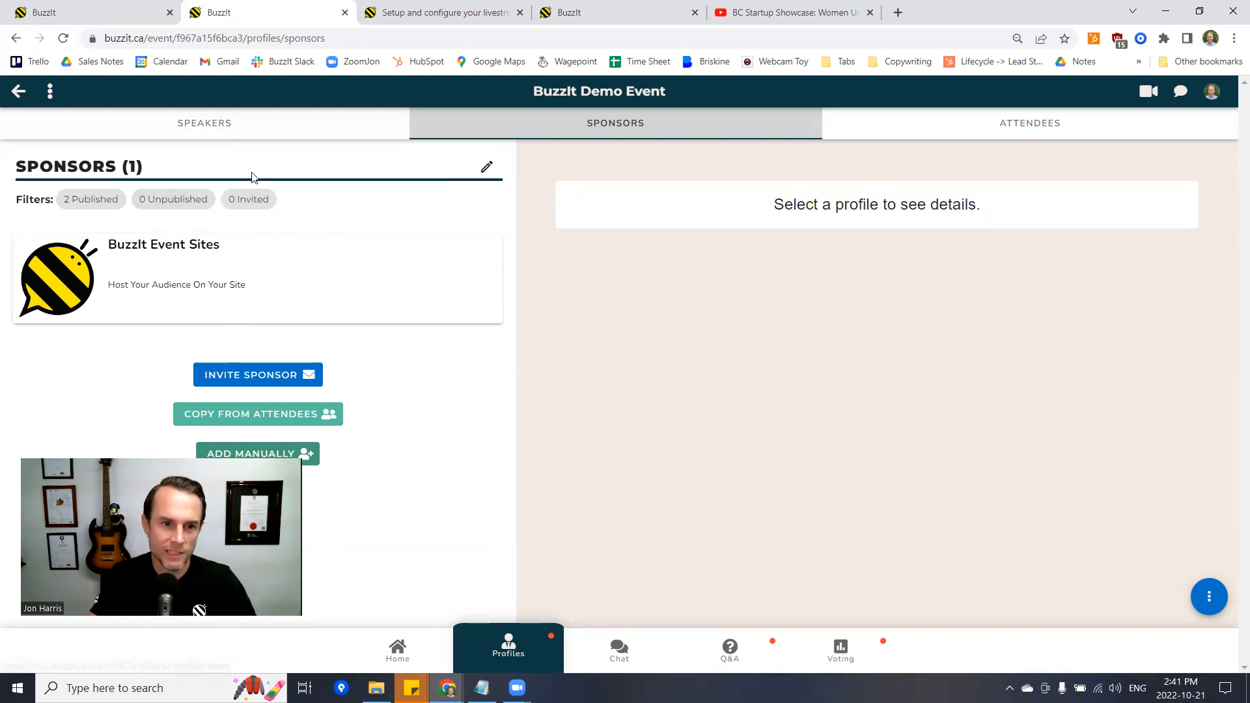
- Go back to the event home page and expand the Event Completion checklist
left_click(246, 128)
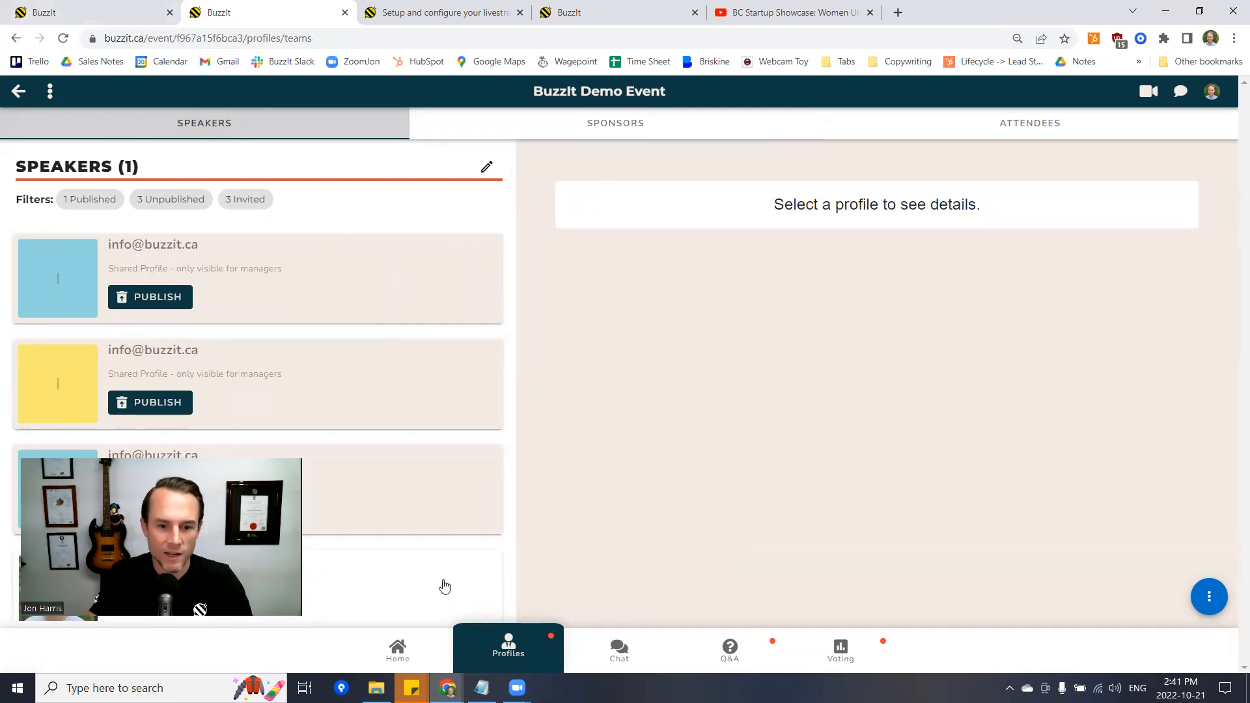
left_click(405, 645)
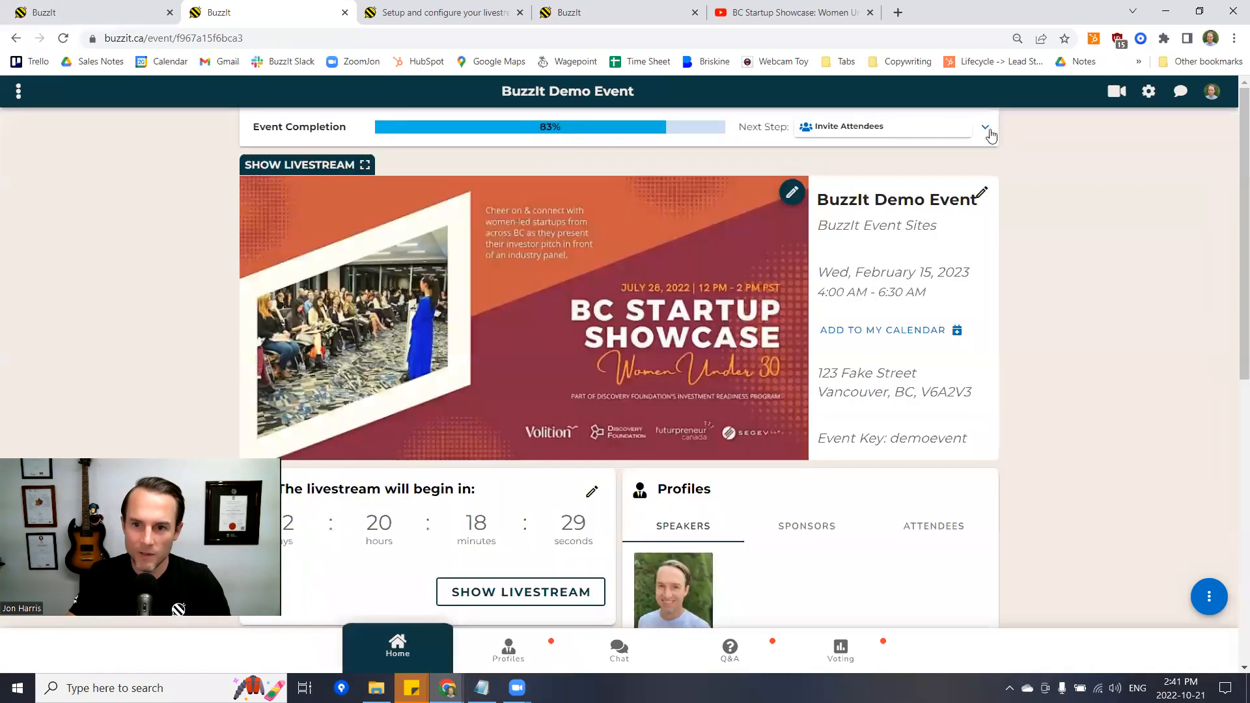
left_click(986, 129)
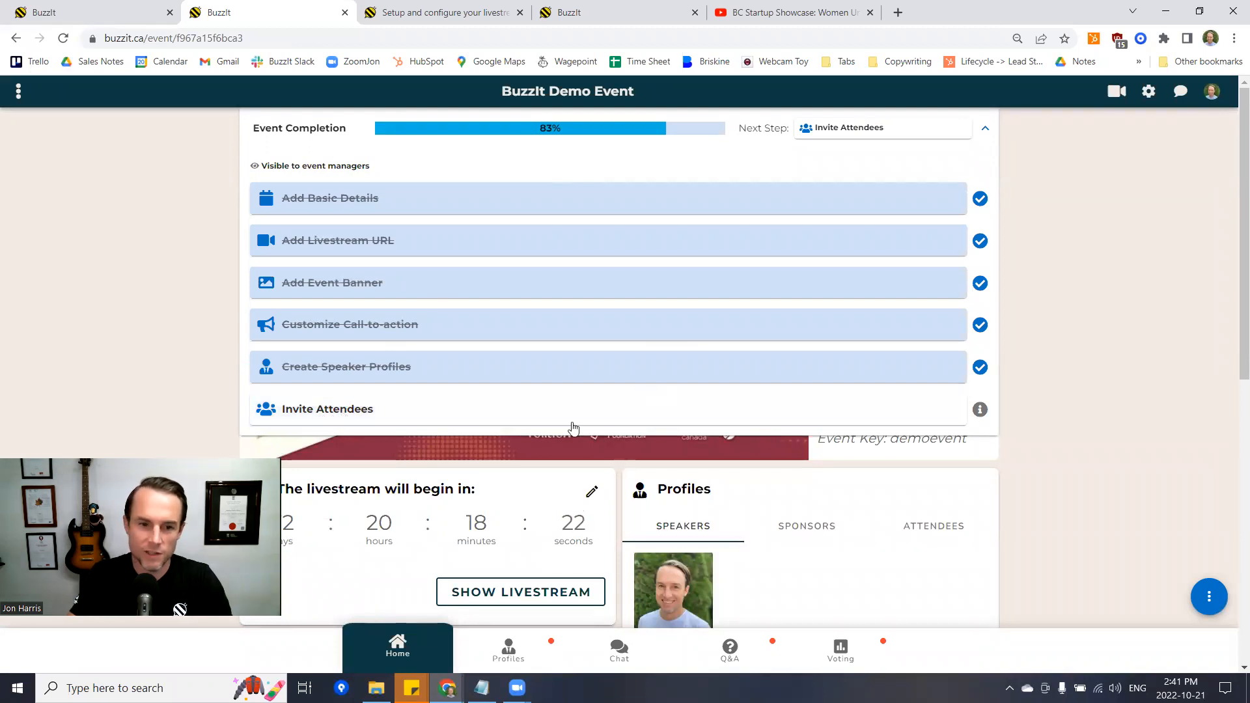
- Open Invite Attendees, highlight the Email Templates and QR Code mentions, and open the onboarding help article
left_click(398, 413)
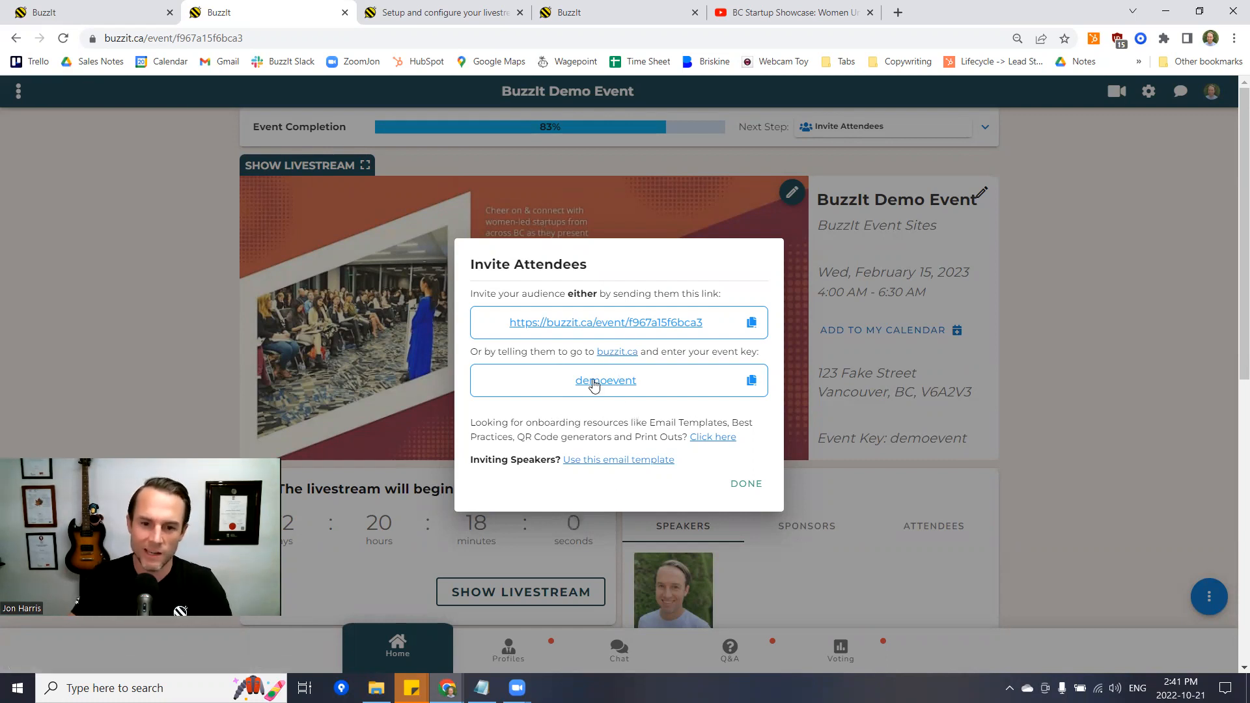
left_click_drag(654, 425, 733, 419)
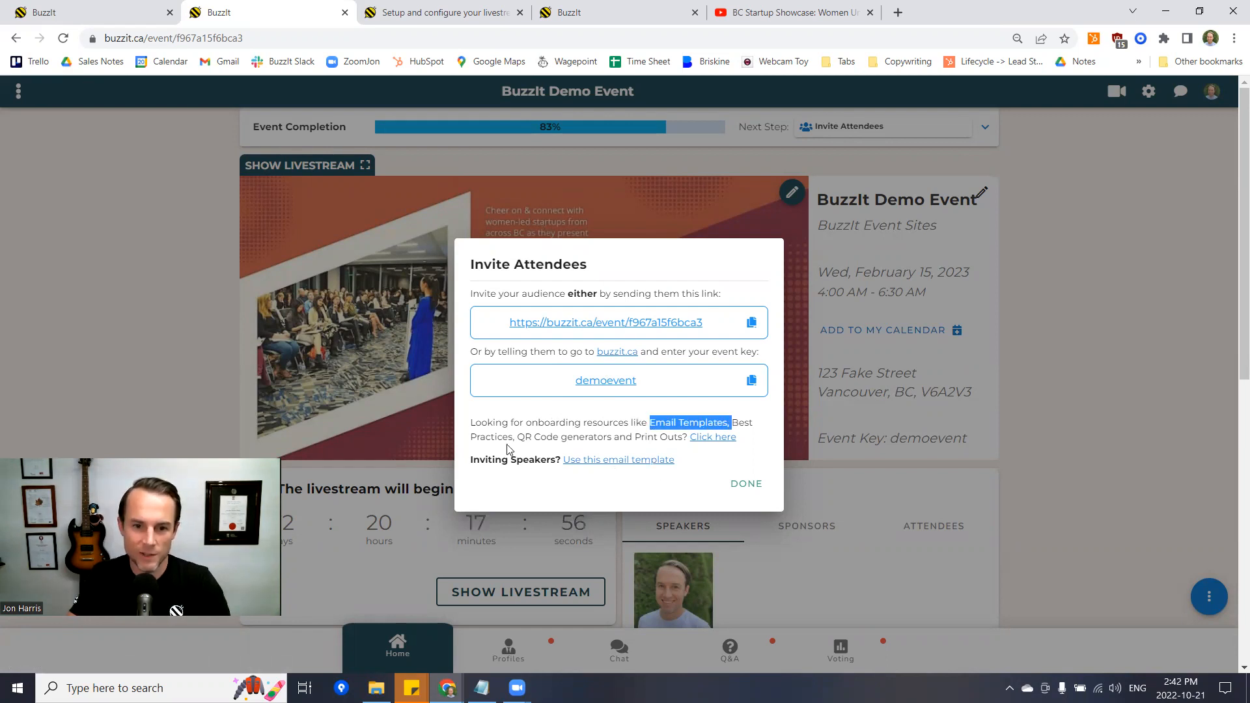
left_click_drag(510, 436, 640, 436)
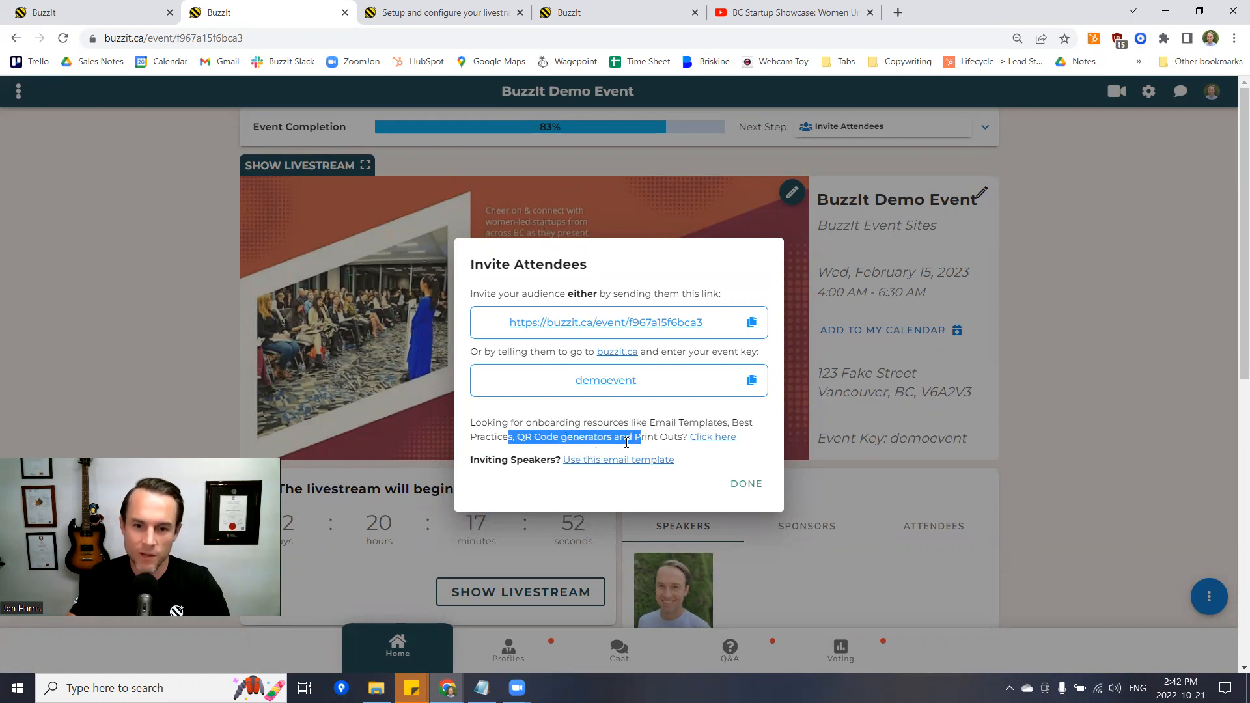
left_click(717, 439)
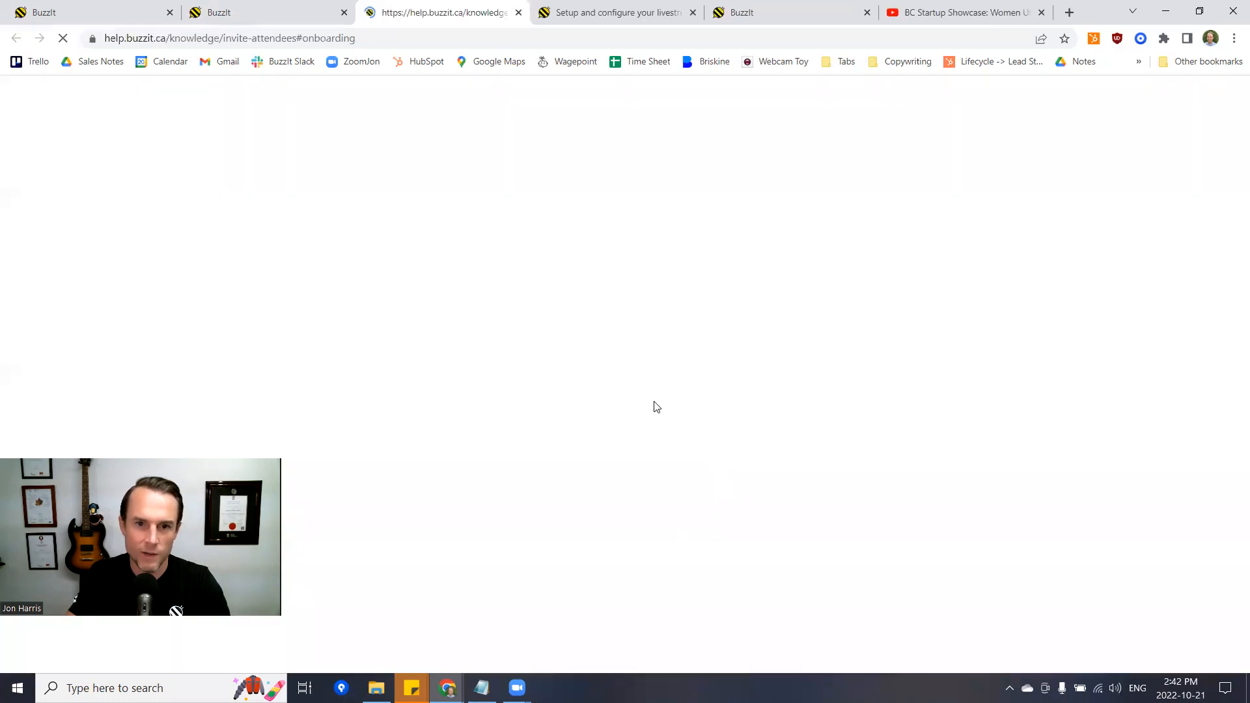
- Close the livestream setup article and scroll the Invite attendees article down to the email templates
left_click(693, 12)
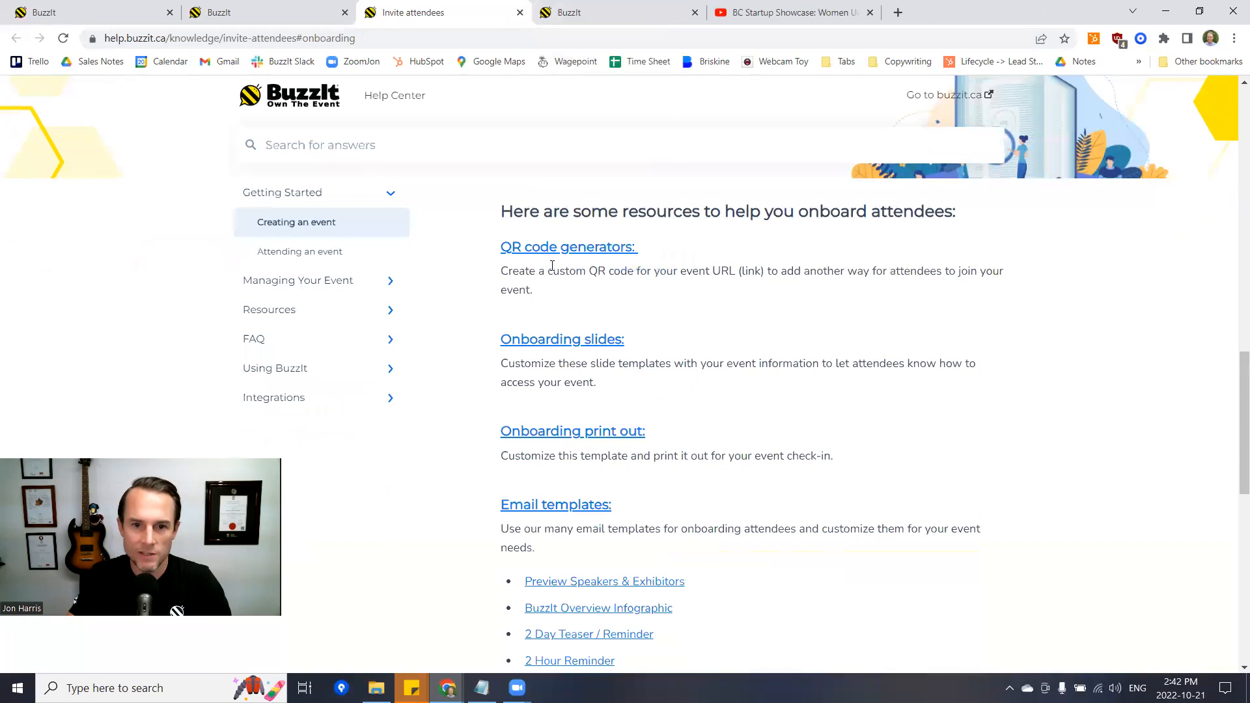
left_click_drag(514, 212, 940, 210)
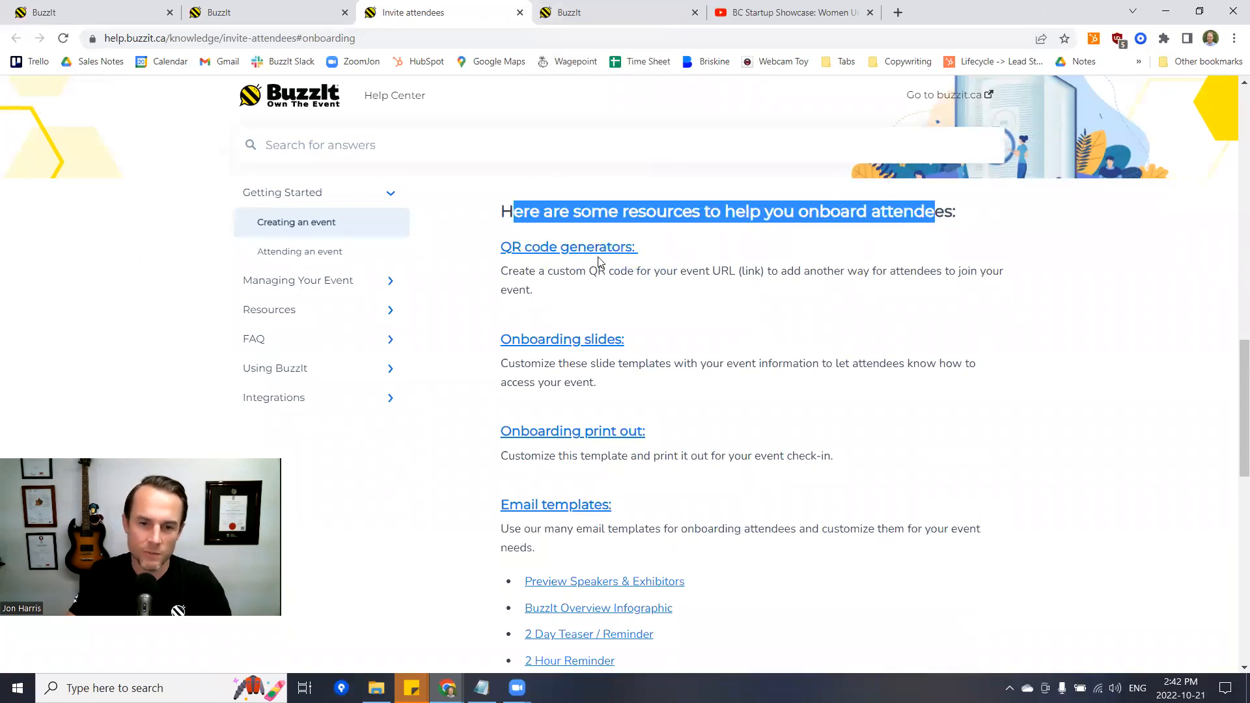
scroll(592, 252, "down", 1)
scroll(583, 254, "up", 1)
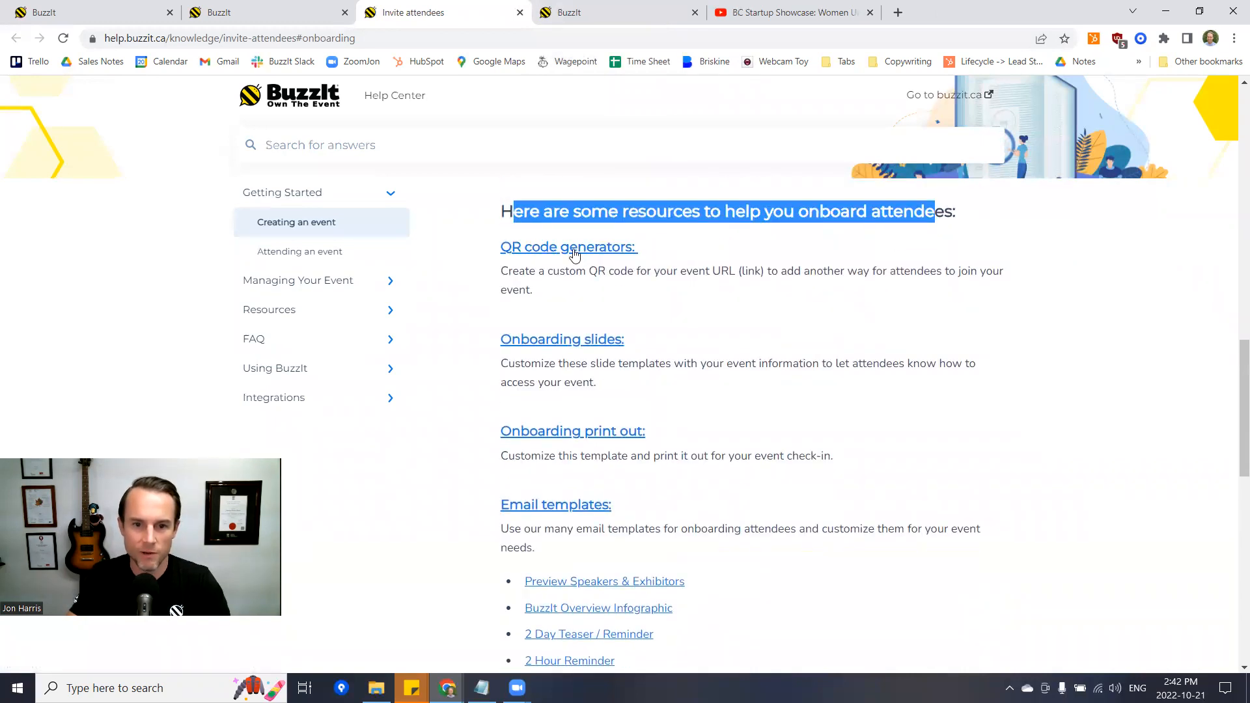
scroll(575, 254, "down", 1)
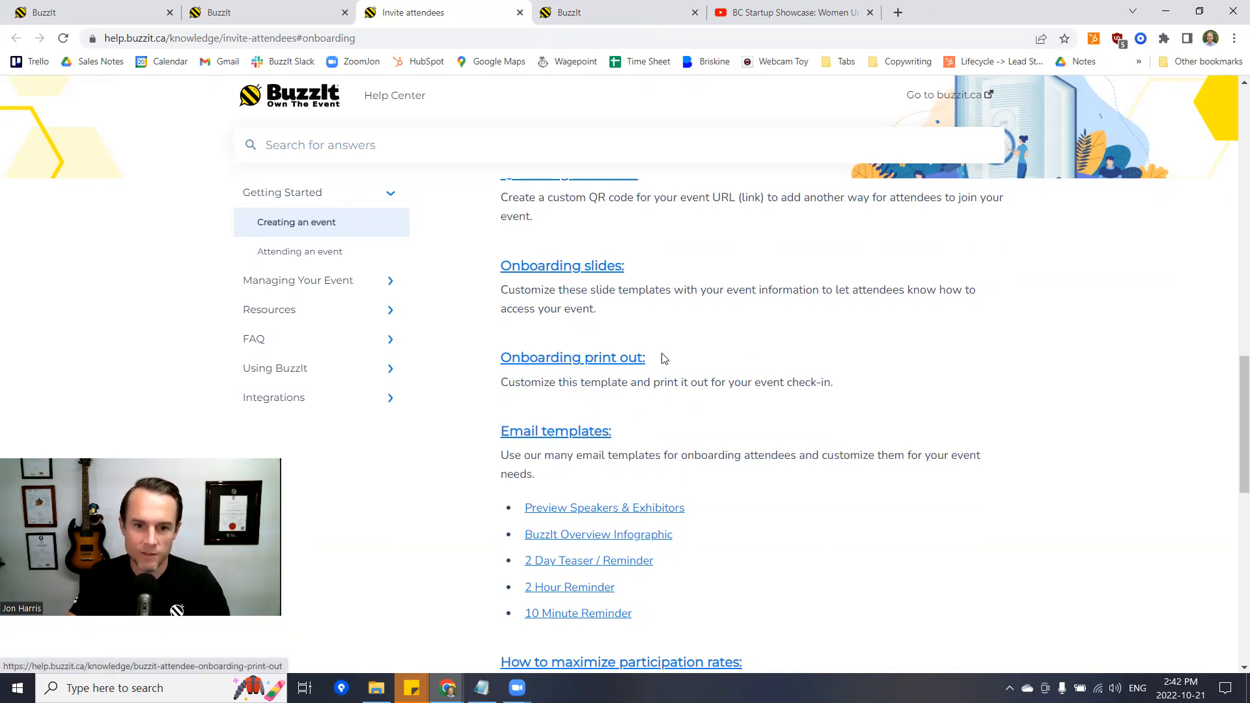
scroll(622, 372, "down", 2)
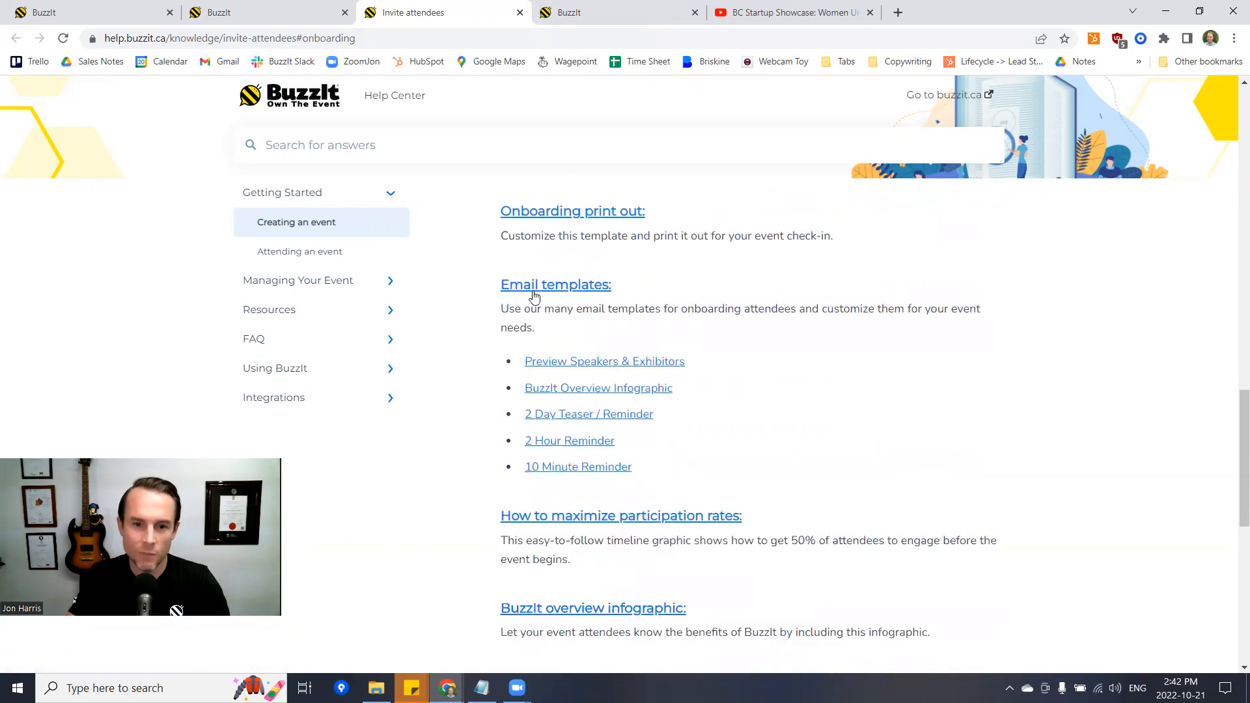
scroll(533, 292, "down", 1)
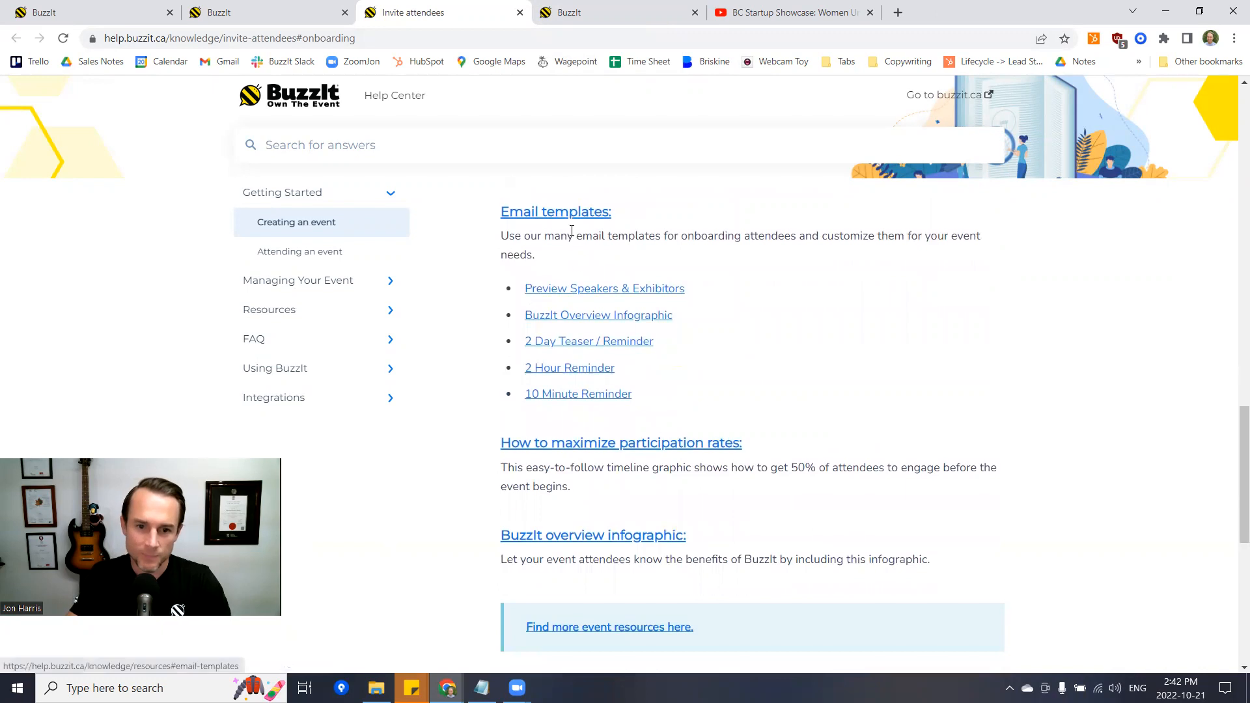
- Open 'How to maximize participation rates' and scroll down to its infographic
left_click(588, 446)
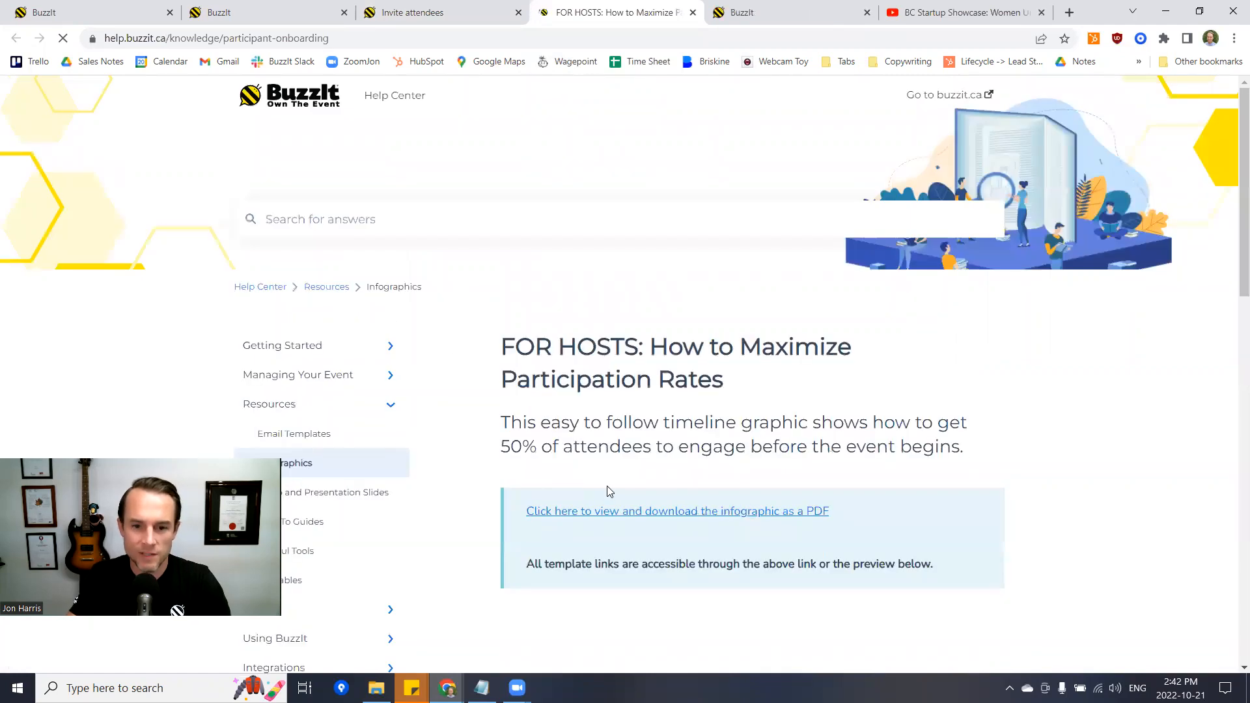
scroll(609, 491, "down", 1)
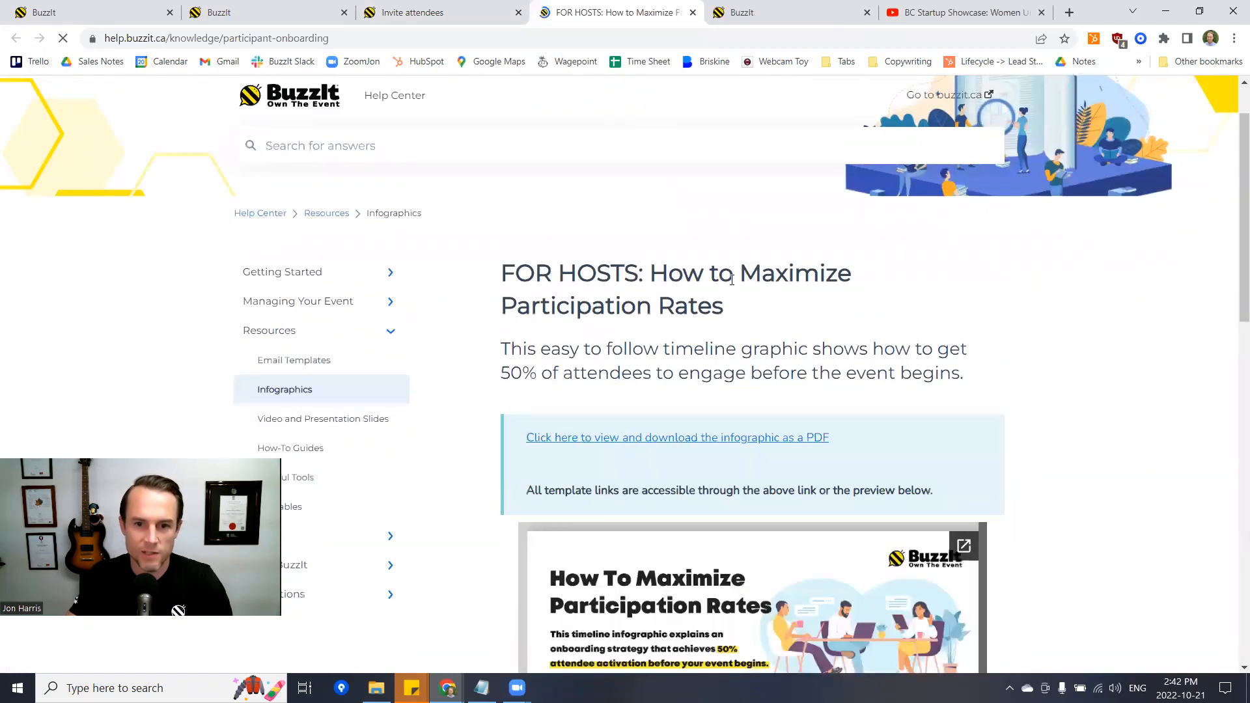
scroll(708, 300, "down", 4)
scroll(706, 291, "down", 1)
scroll(697, 315, "up", 1)
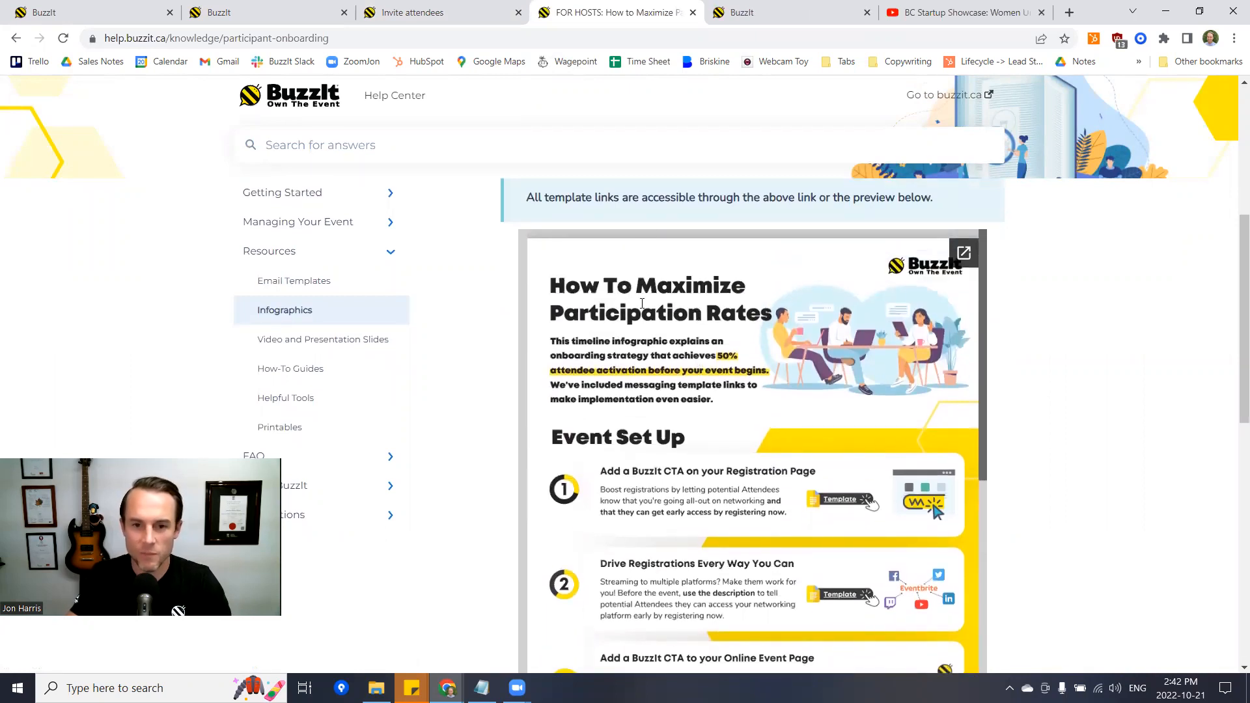
scroll(683, 421, "down", 1)
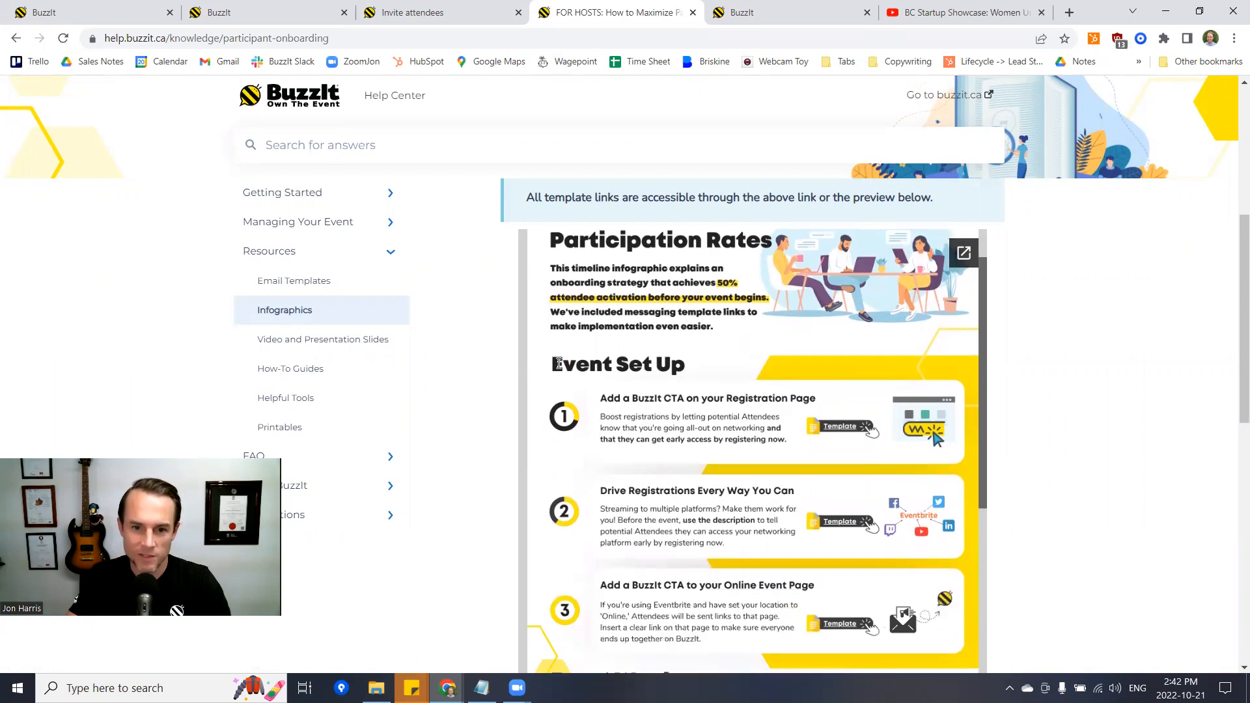
- Follow the infographic through Event Set Up, Event Week and Utilize Timed Reminder Emails
left_click_drag(553, 367, 699, 360)
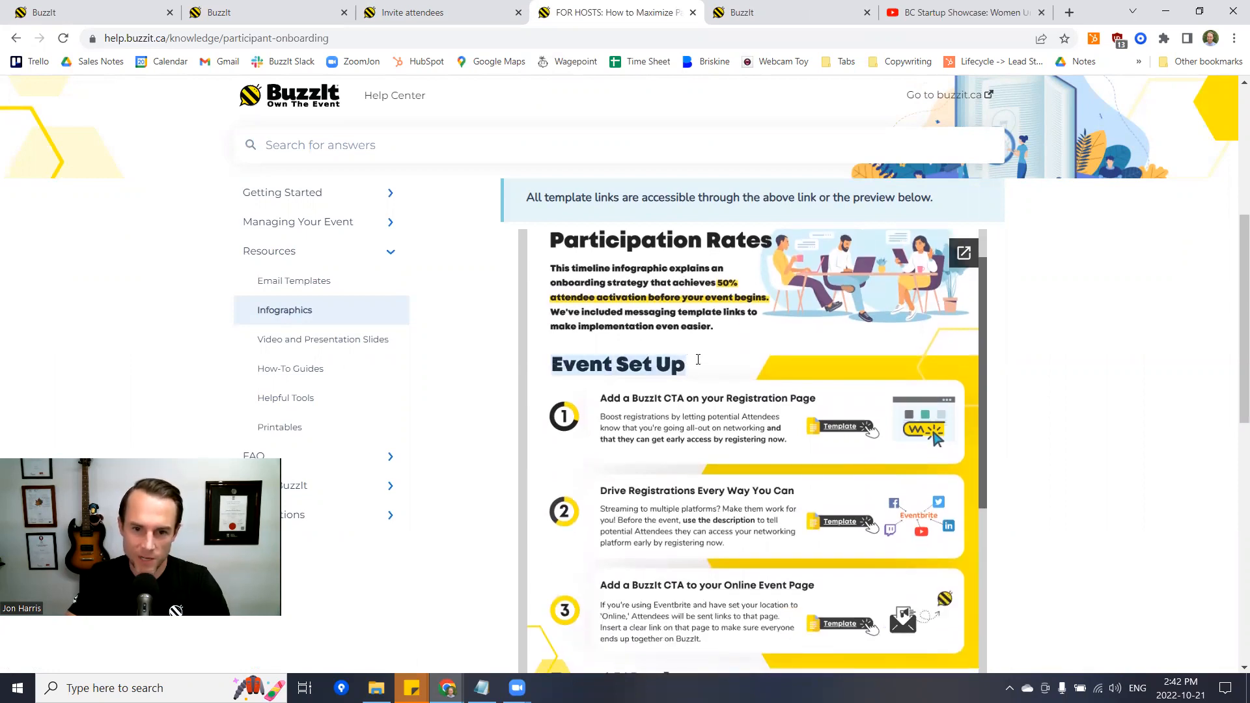
scroll(648, 396, "down", 3)
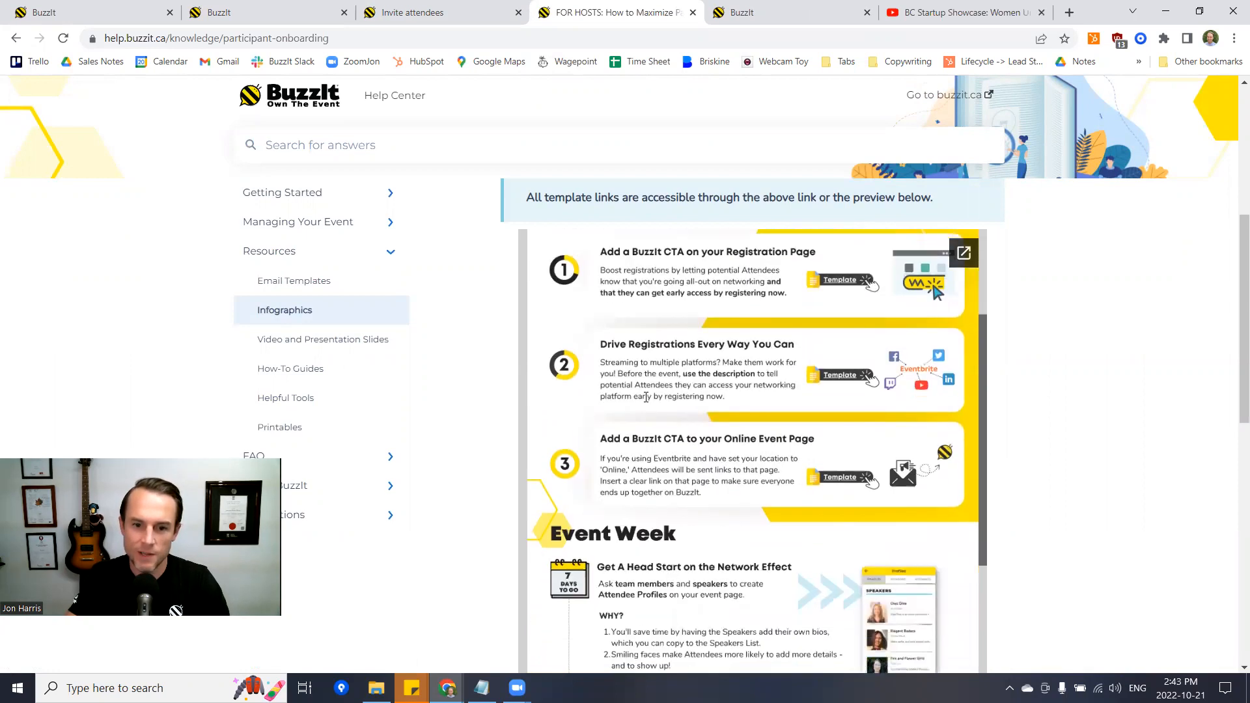
left_click_drag(548, 469, 682, 451)
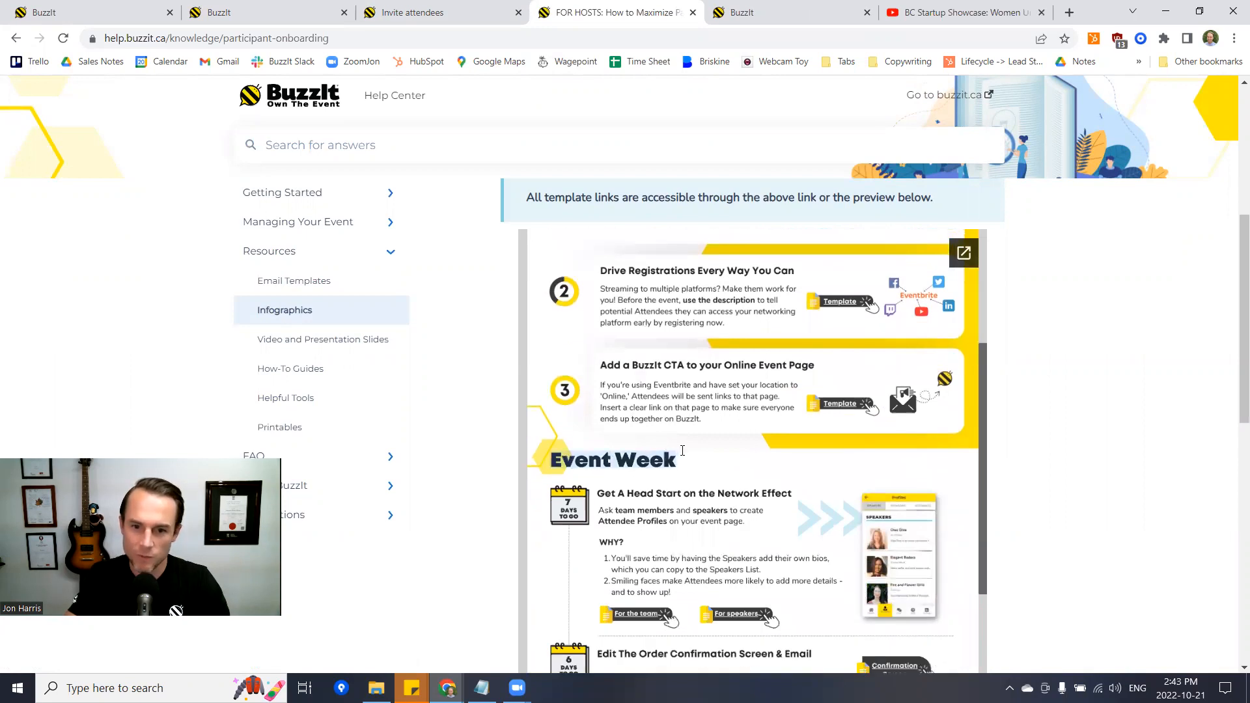
scroll(689, 471, "down", 3)
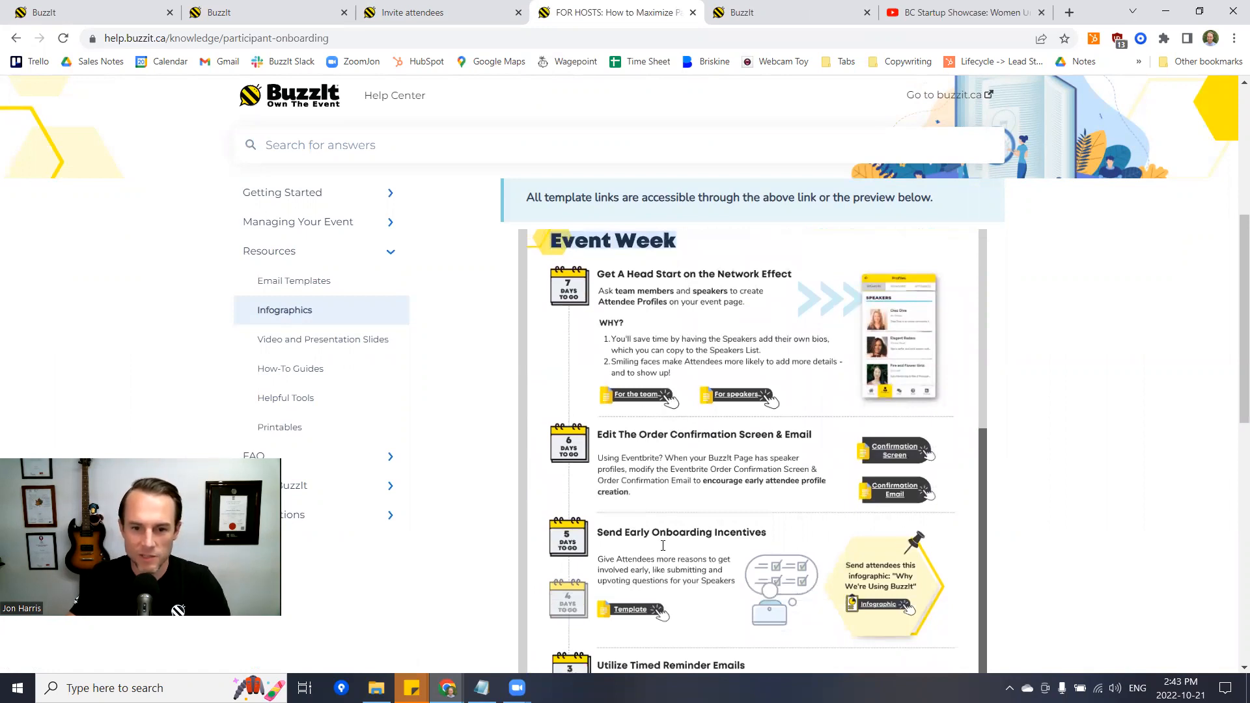
scroll(647, 521, "down", 1)
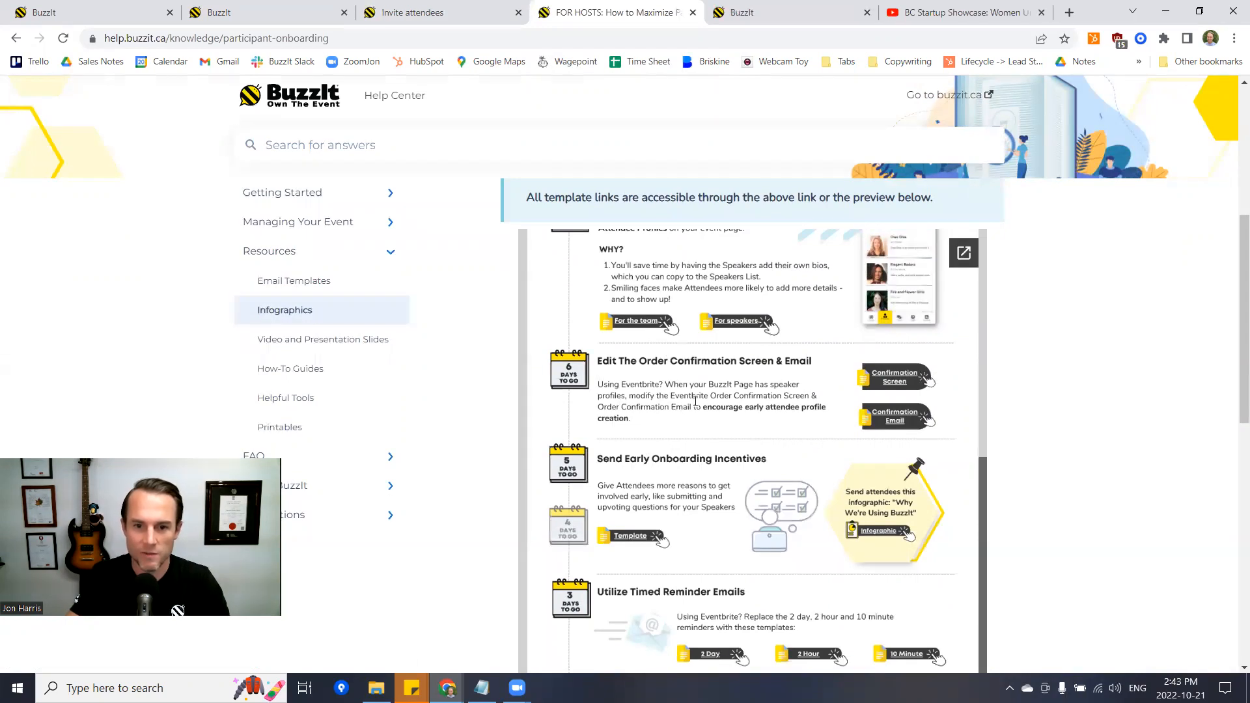
scroll(709, 437, "down", 1)
scroll(710, 438, "up", 3)
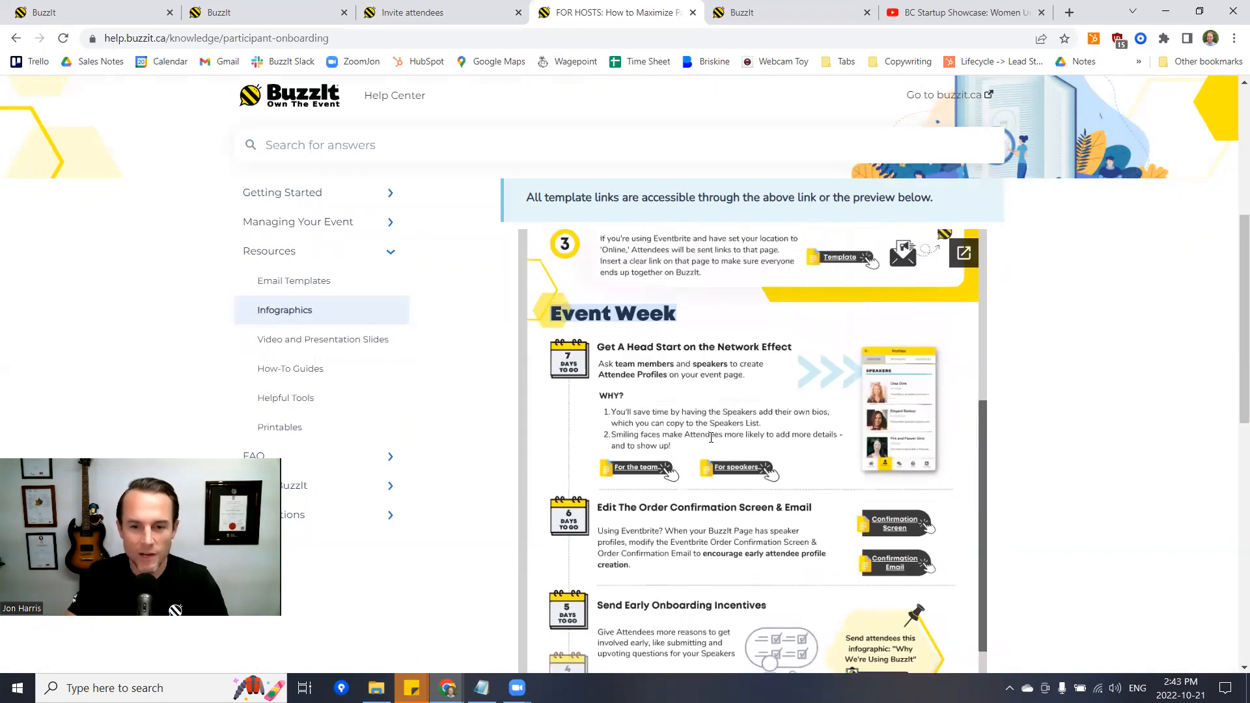
scroll(692, 426, "down", 5)
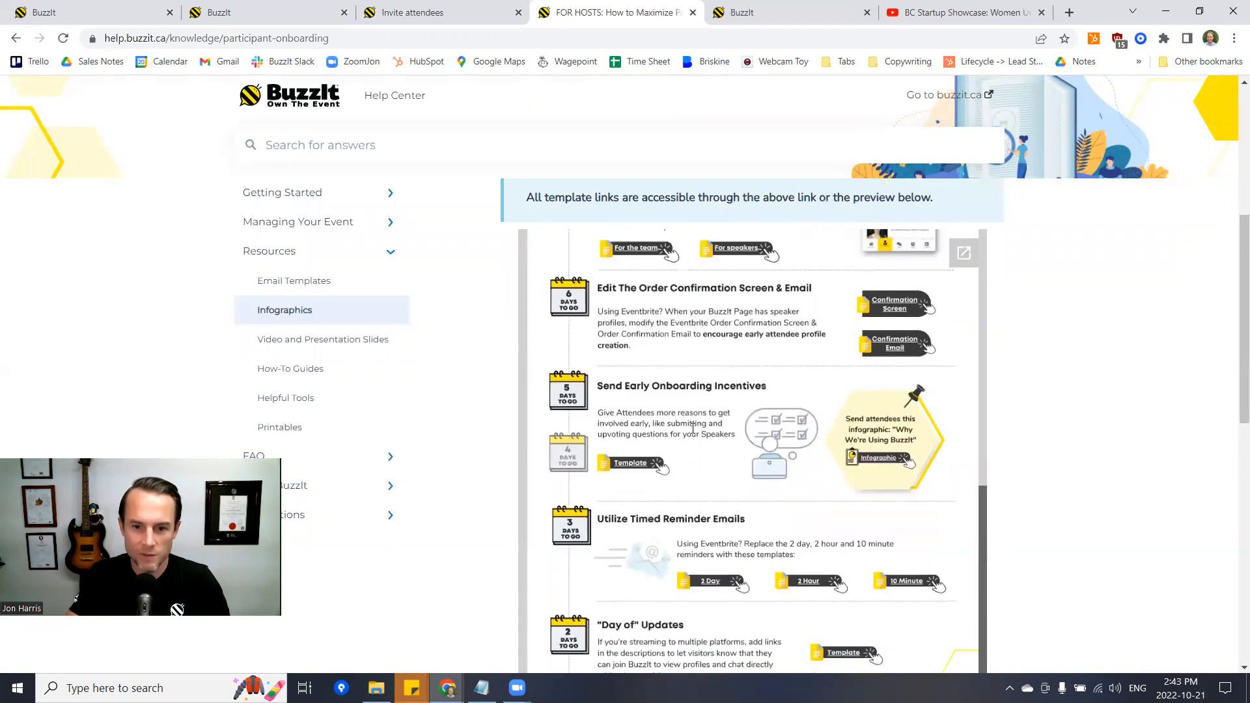
left_click_drag(595, 372, 745, 371)
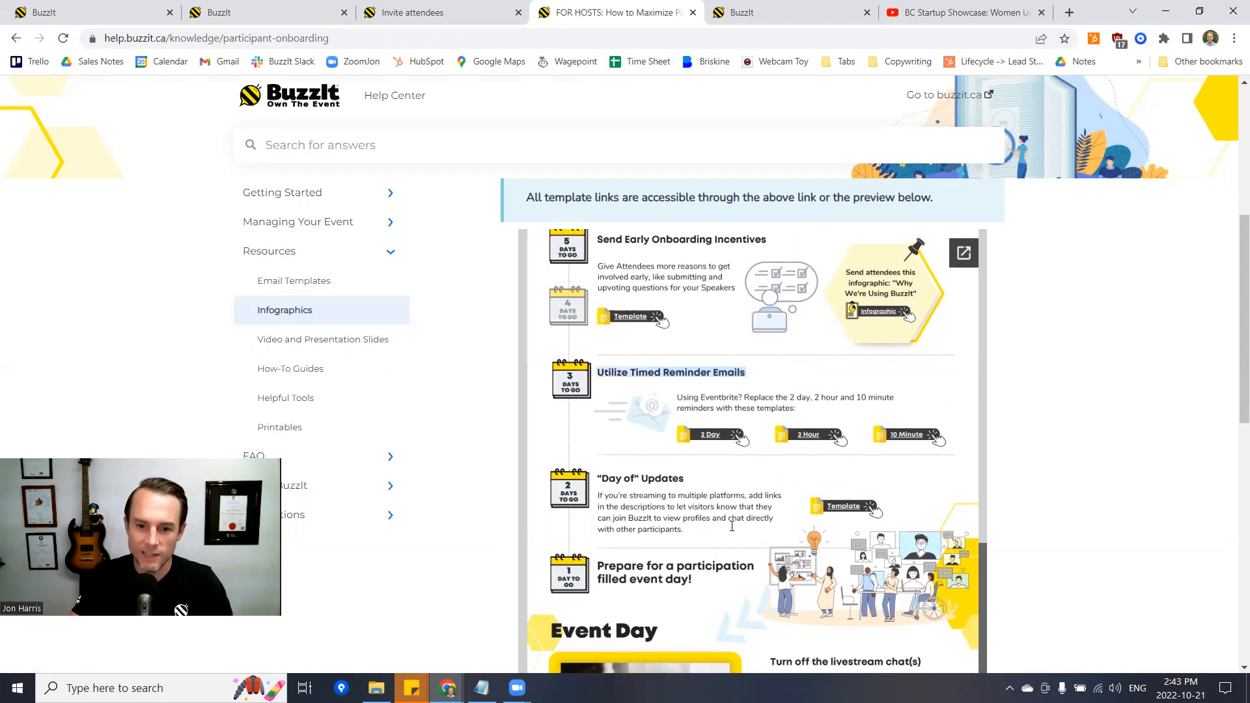
scroll(726, 508, "down", 3)
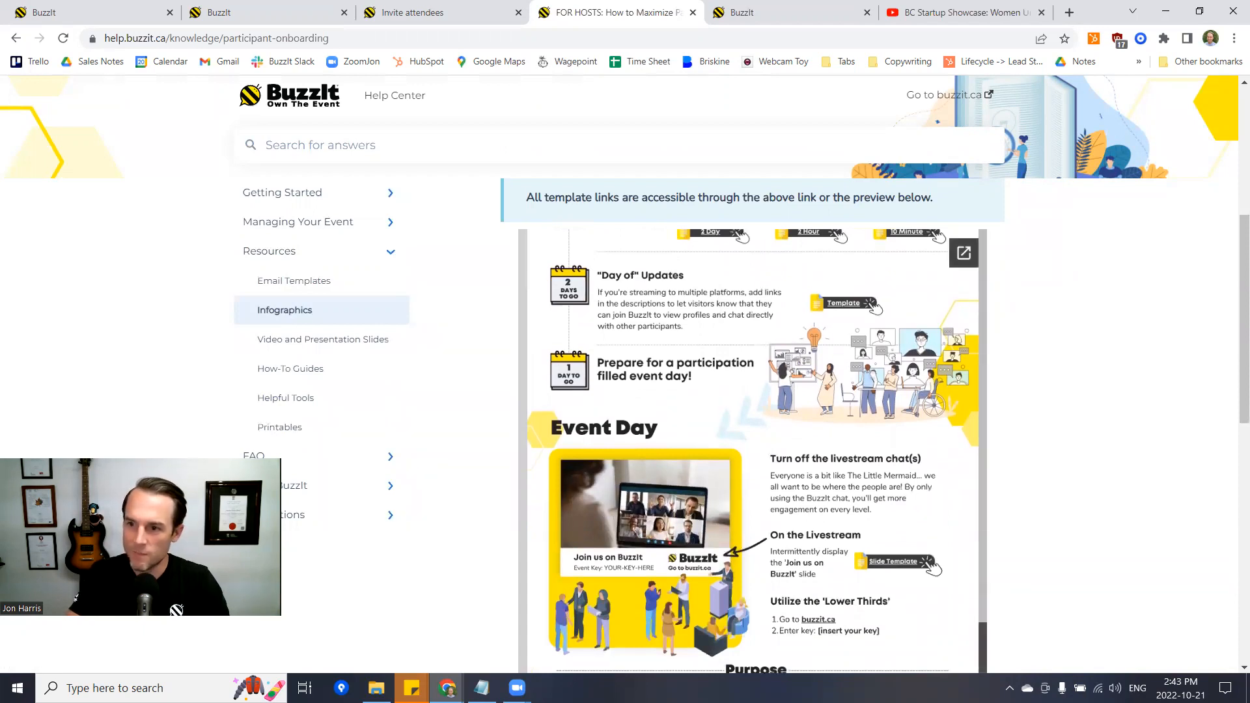
- Close the invite window, then toggle Audience Favourite Vote off (Remove Voting) and back on
left_click(273, 13)
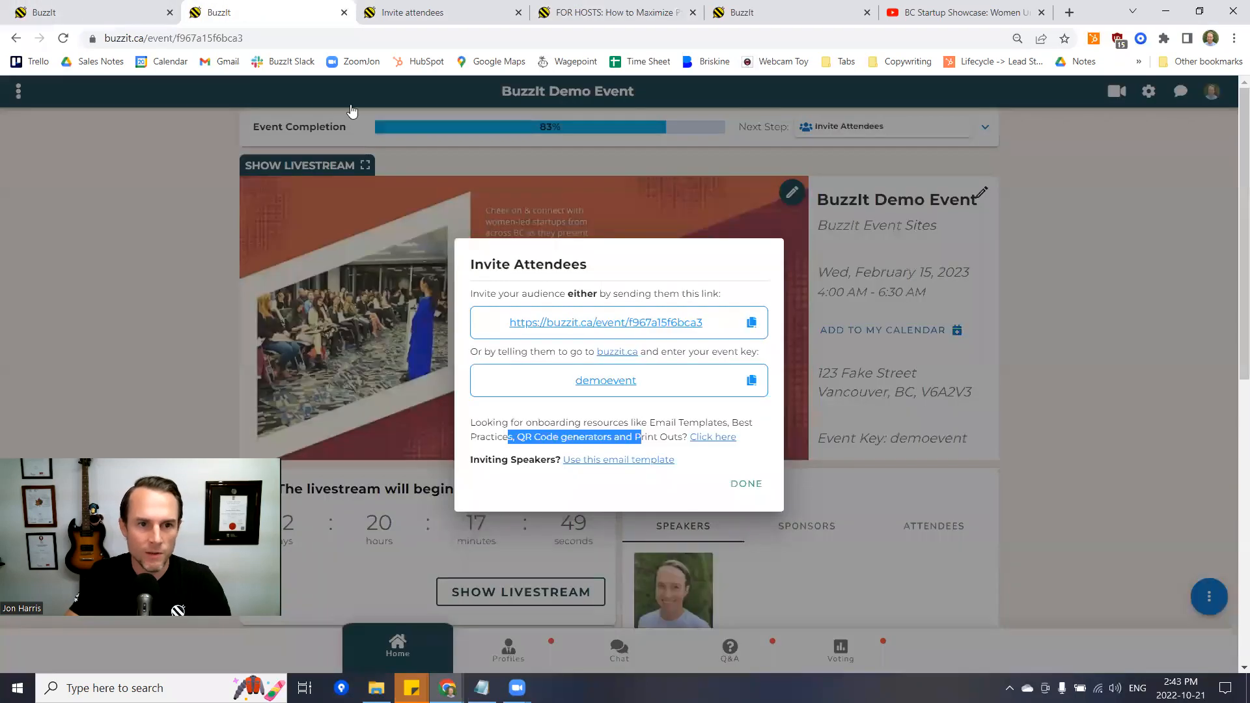
left_click(173, 209)
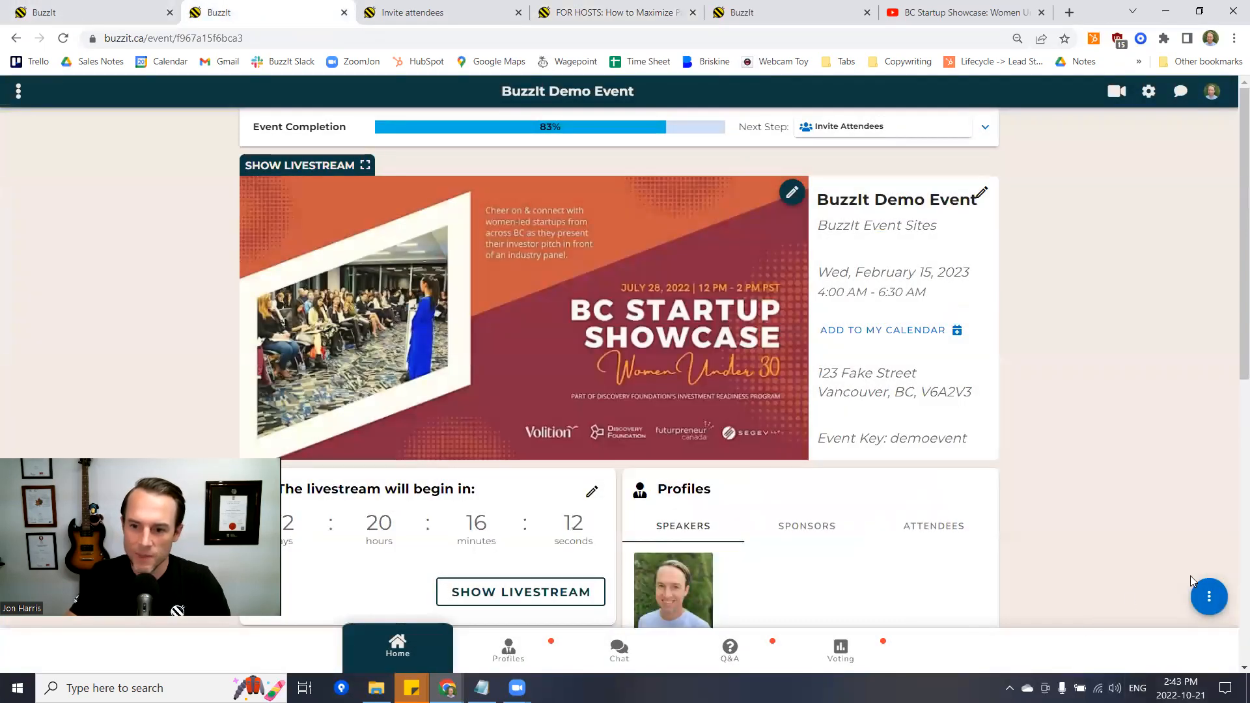
left_click(1210, 609)
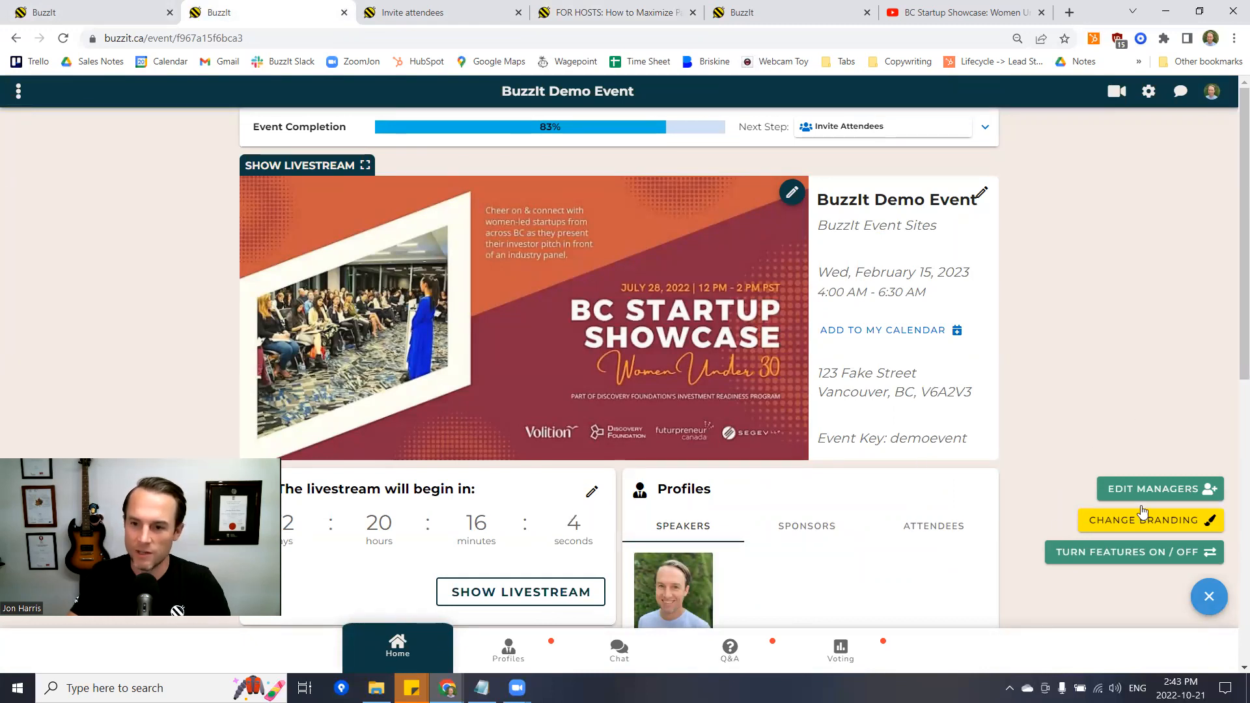
left_click(1105, 552)
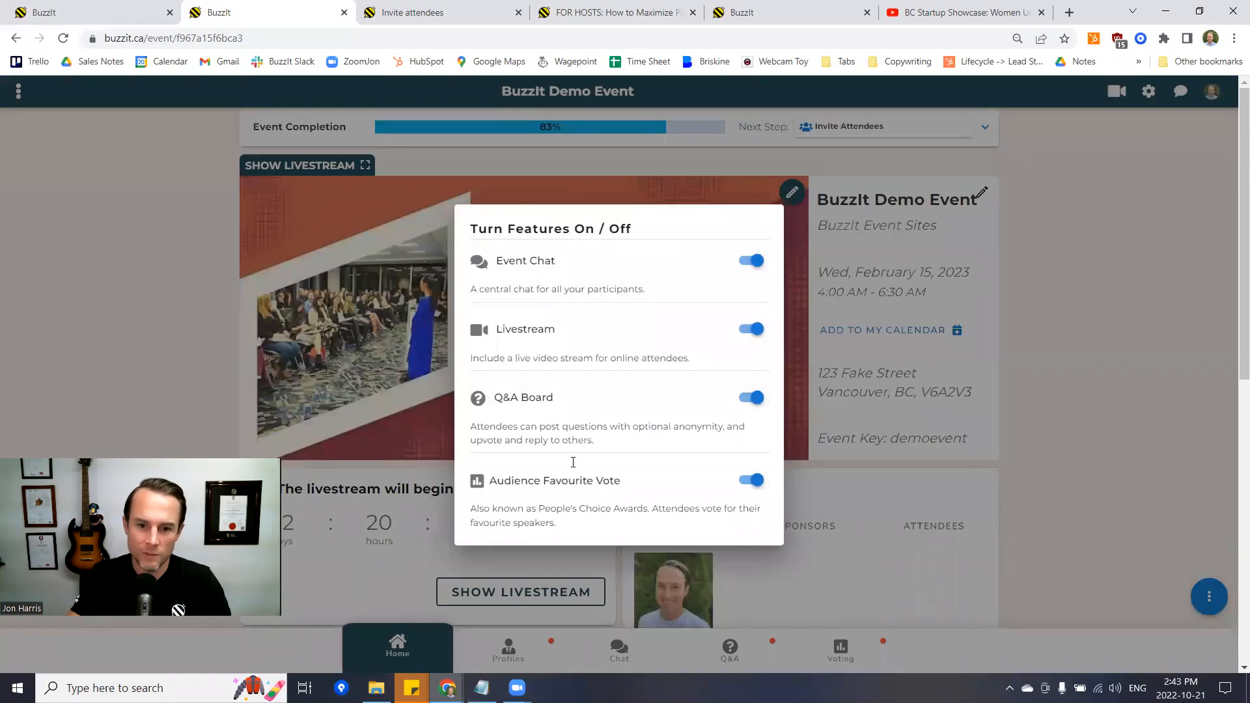
left_click(753, 481)
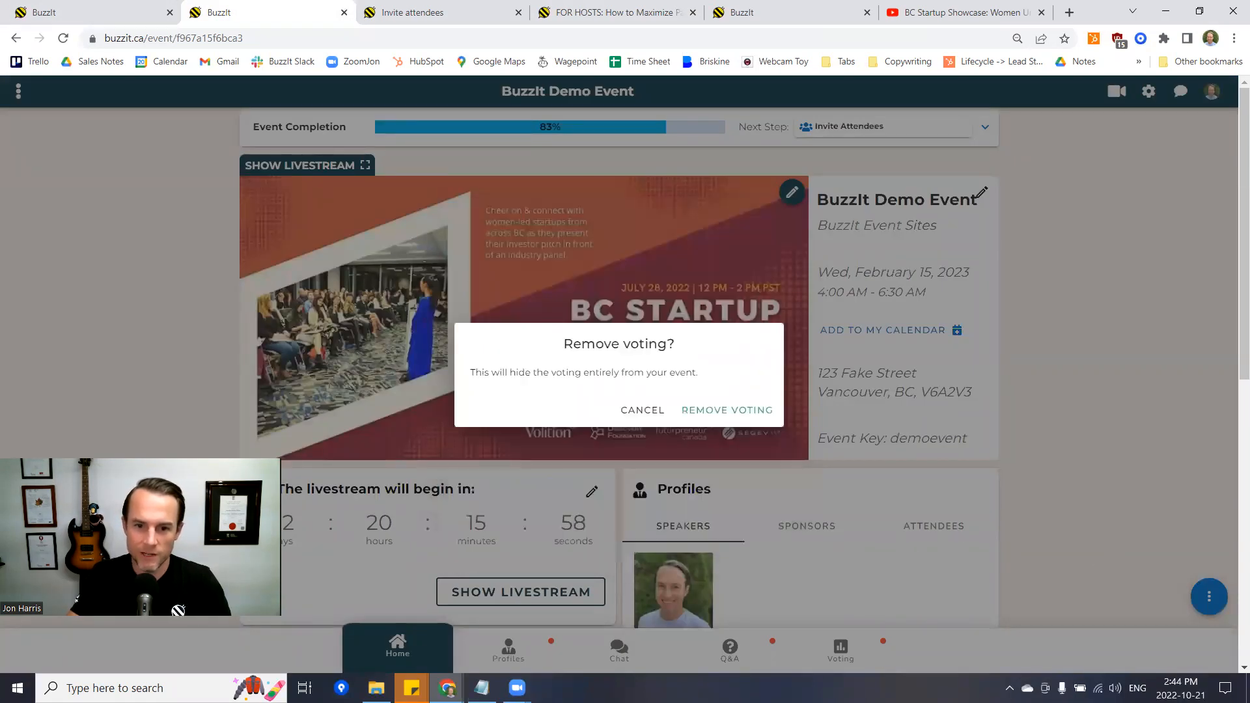
left_click(727, 410)
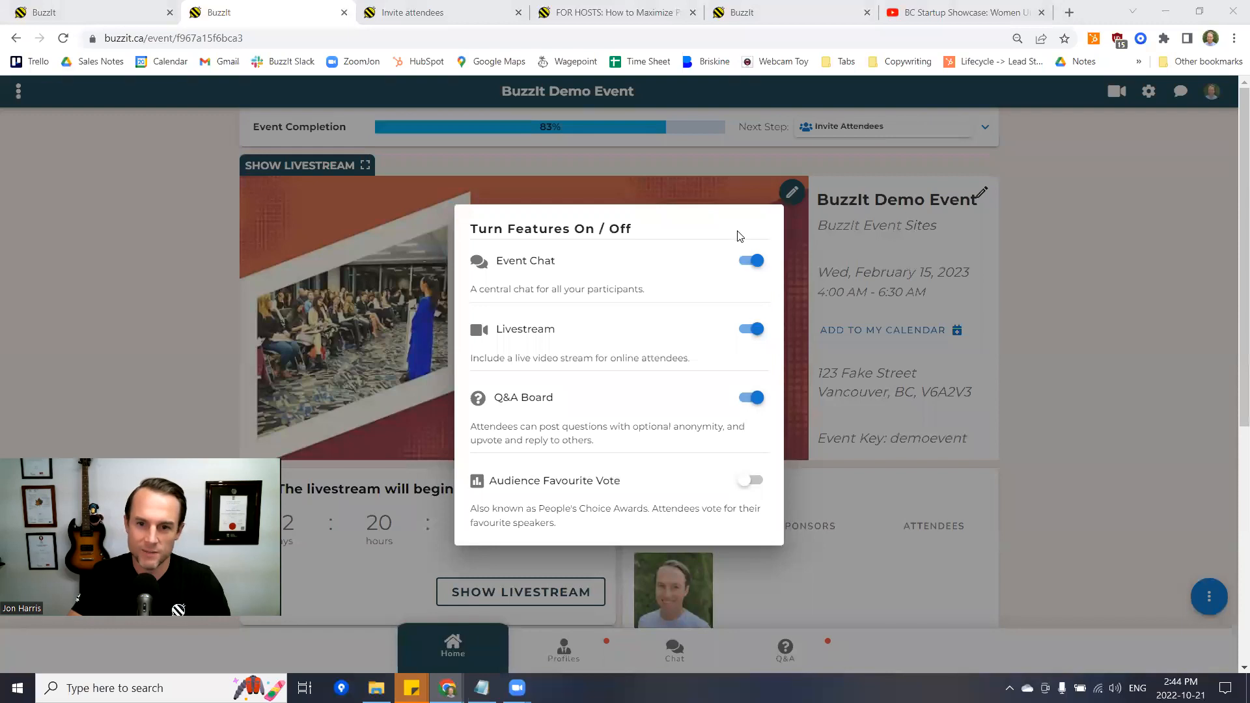
left_click(751, 481)
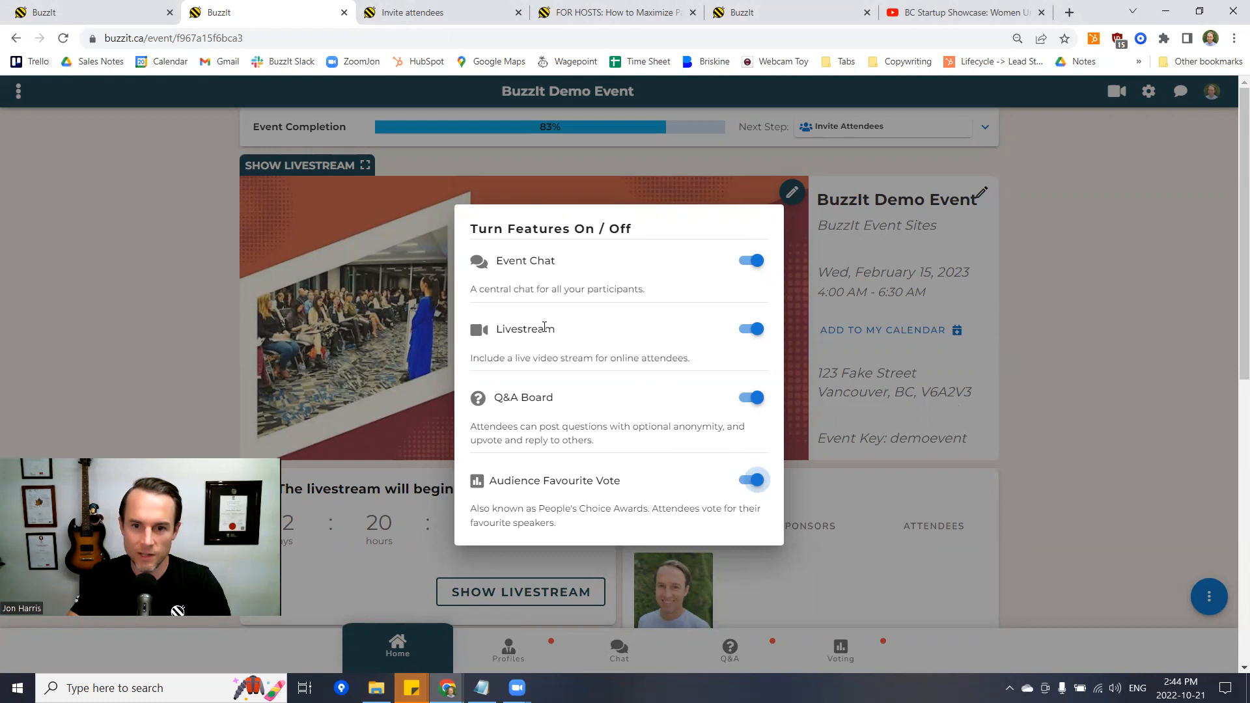
left_click(1067, 382)
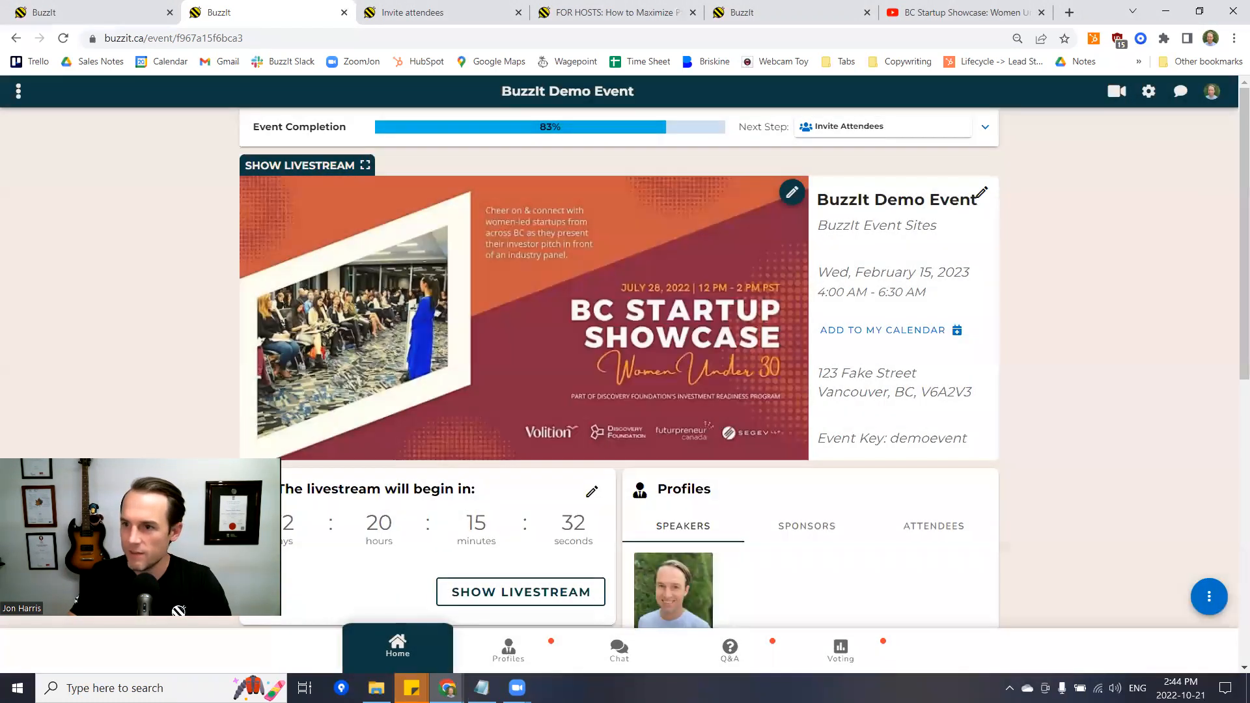